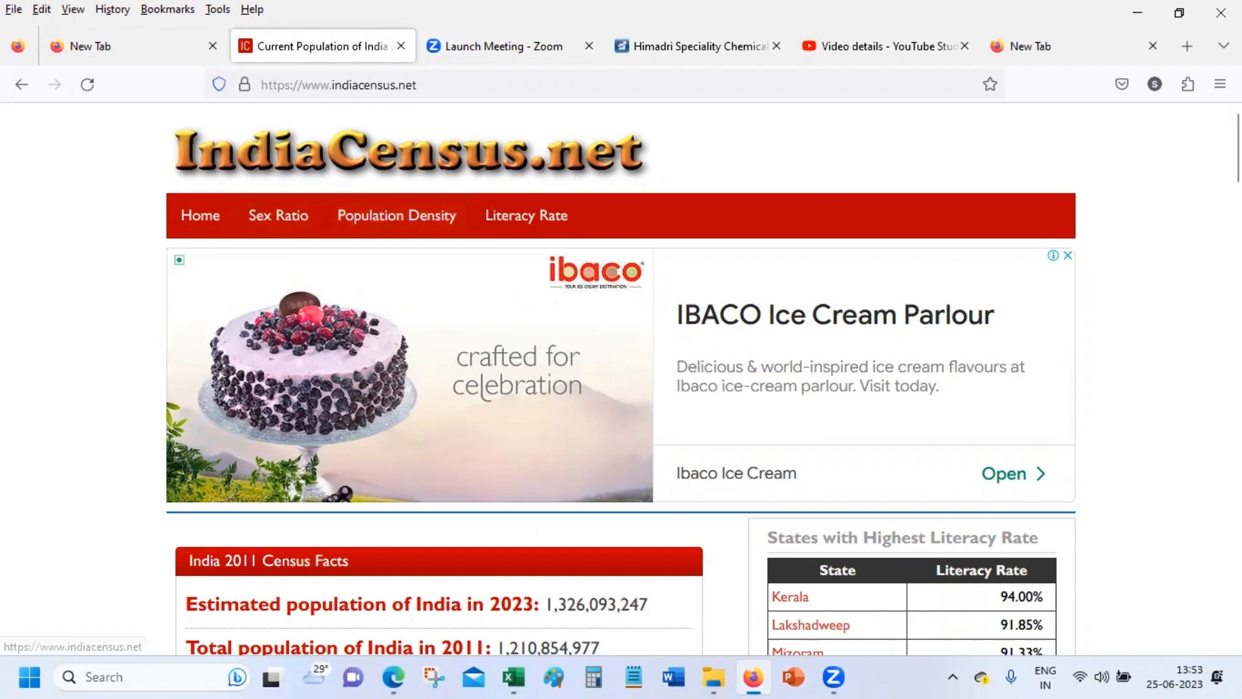
Look over the census facts and Population of India table, and copy the IndiaCensus.net page's web address
left_click_drag(1237, 149, 1236, 158)
scroll(494, 224, "down", 5)
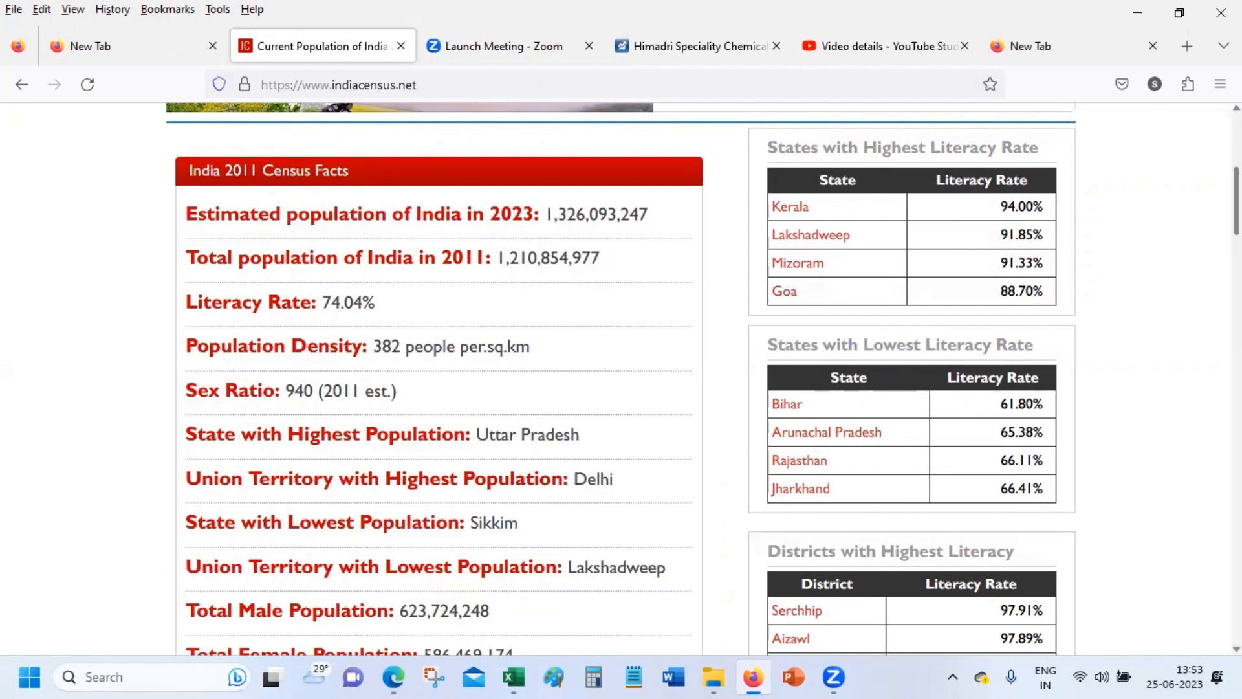
left_click_drag(1237, 202, 1236, 310)
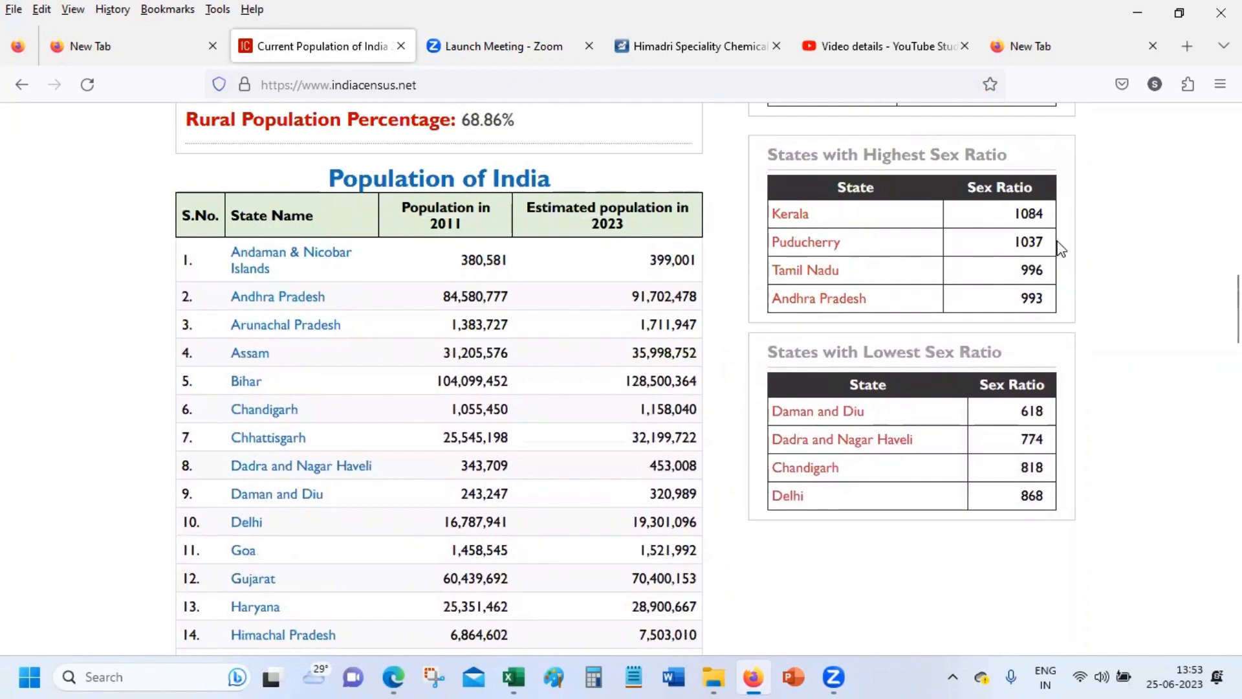
left_click_drag(1236, 309, 1237, 159)
scroll(294, 180, "up", 2)
left_click(362, 85)
key("ctrl+c")
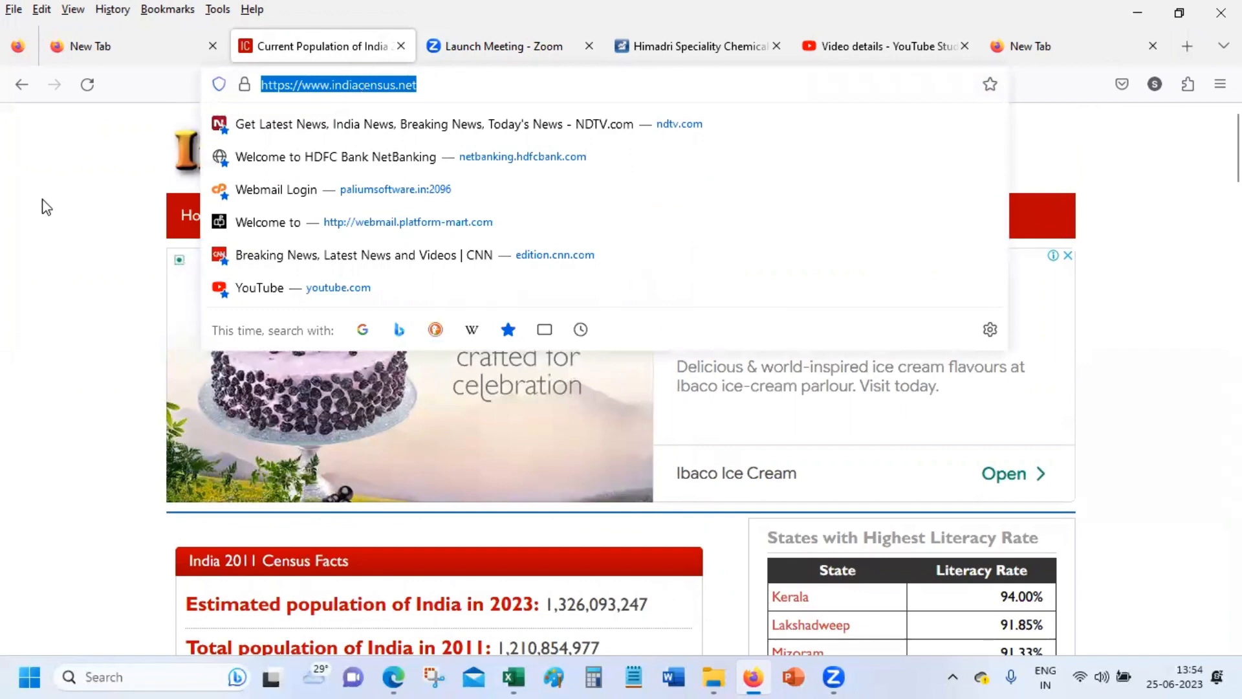
left_click(36, 222)
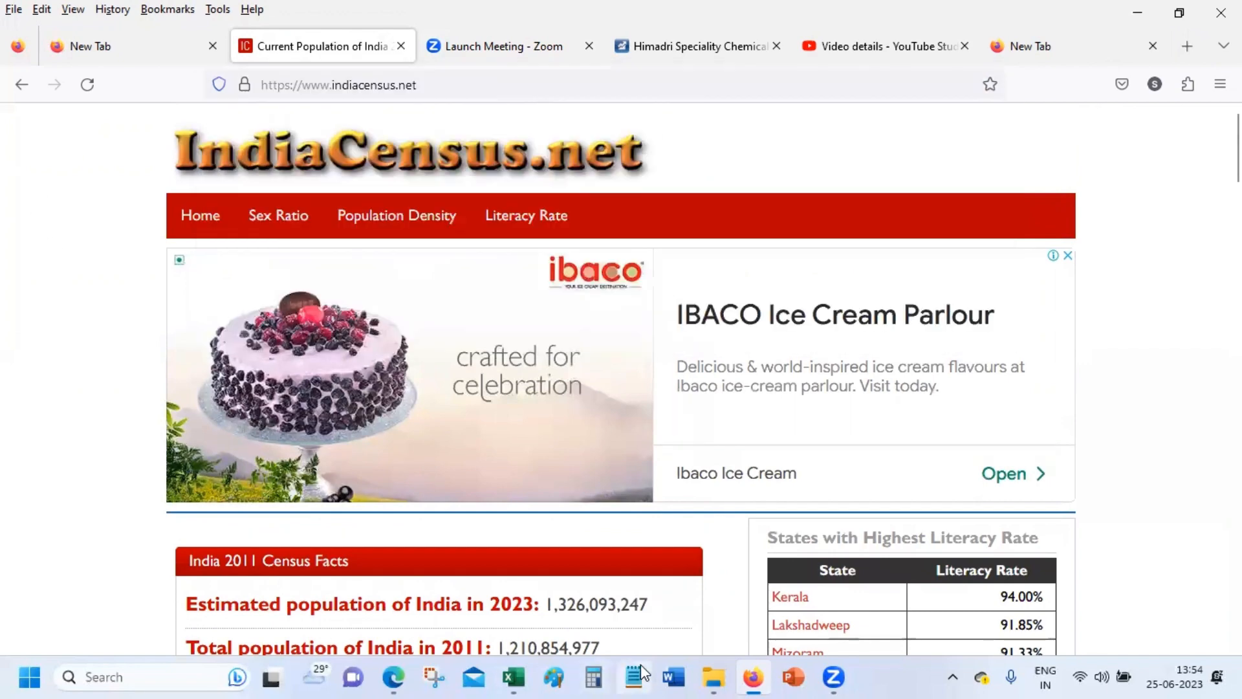
left_click(513, 677)
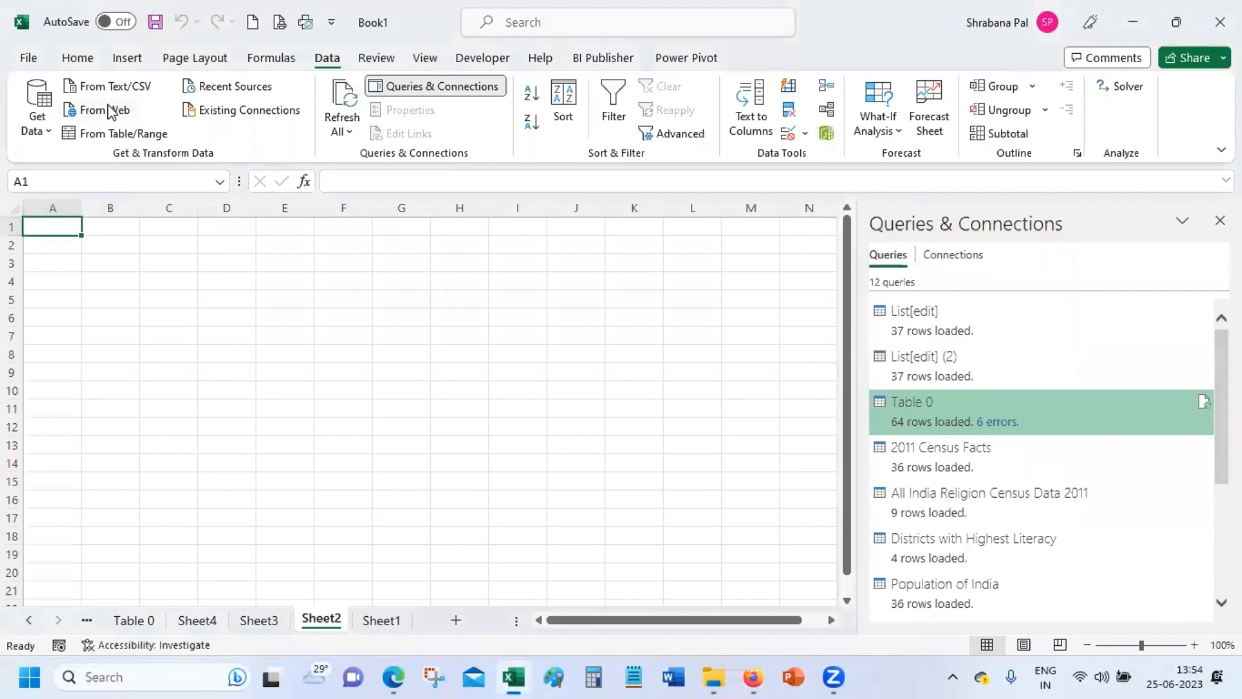
left_click(29, 130)
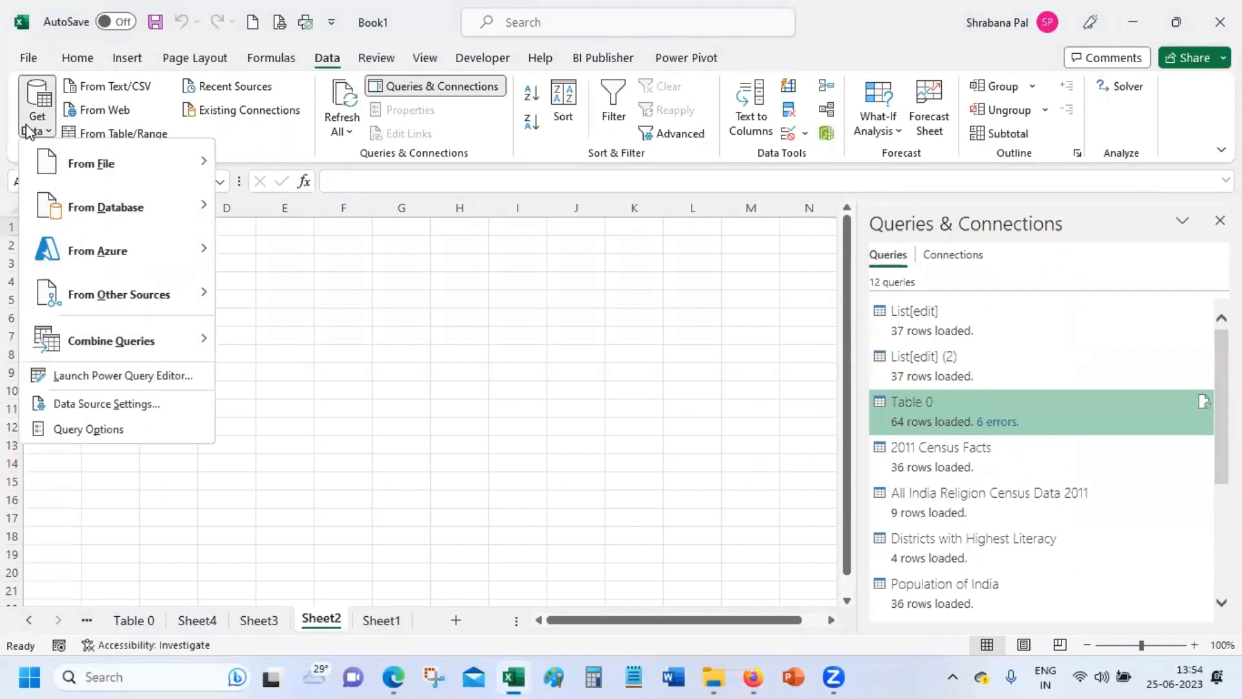
mouse_move(94, 304)
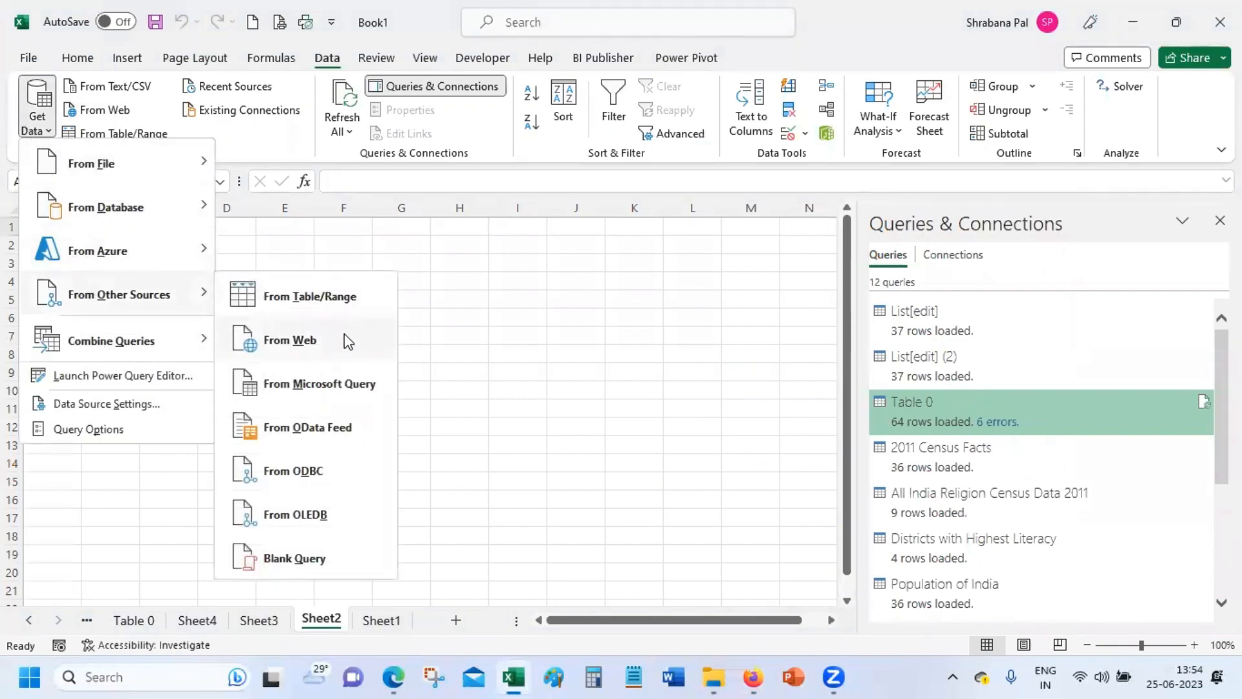
left_click(110, 111)
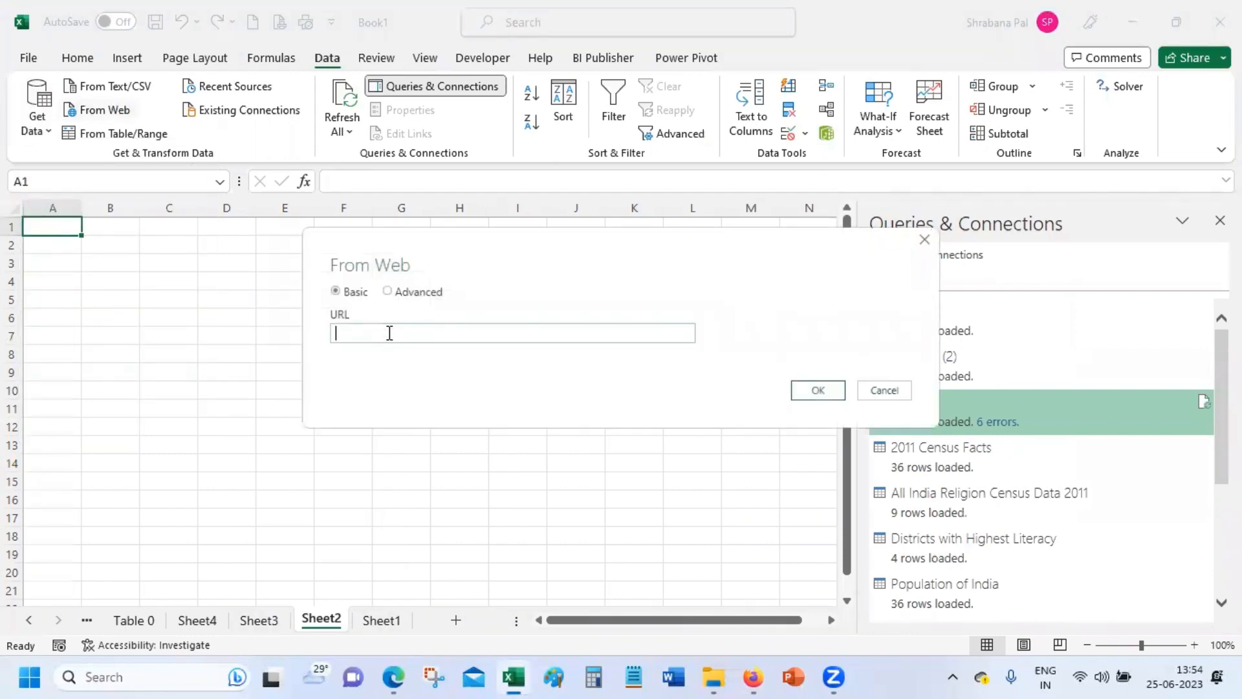
key("ctrl+v")
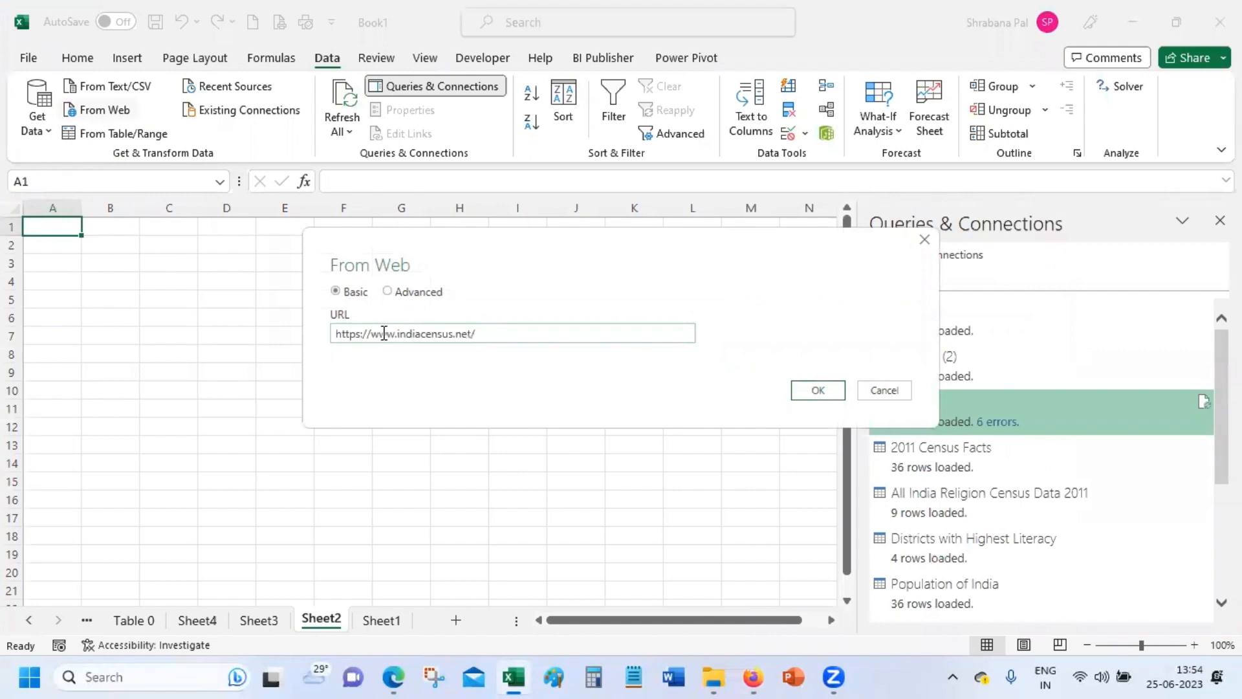
left_click(821, 394)
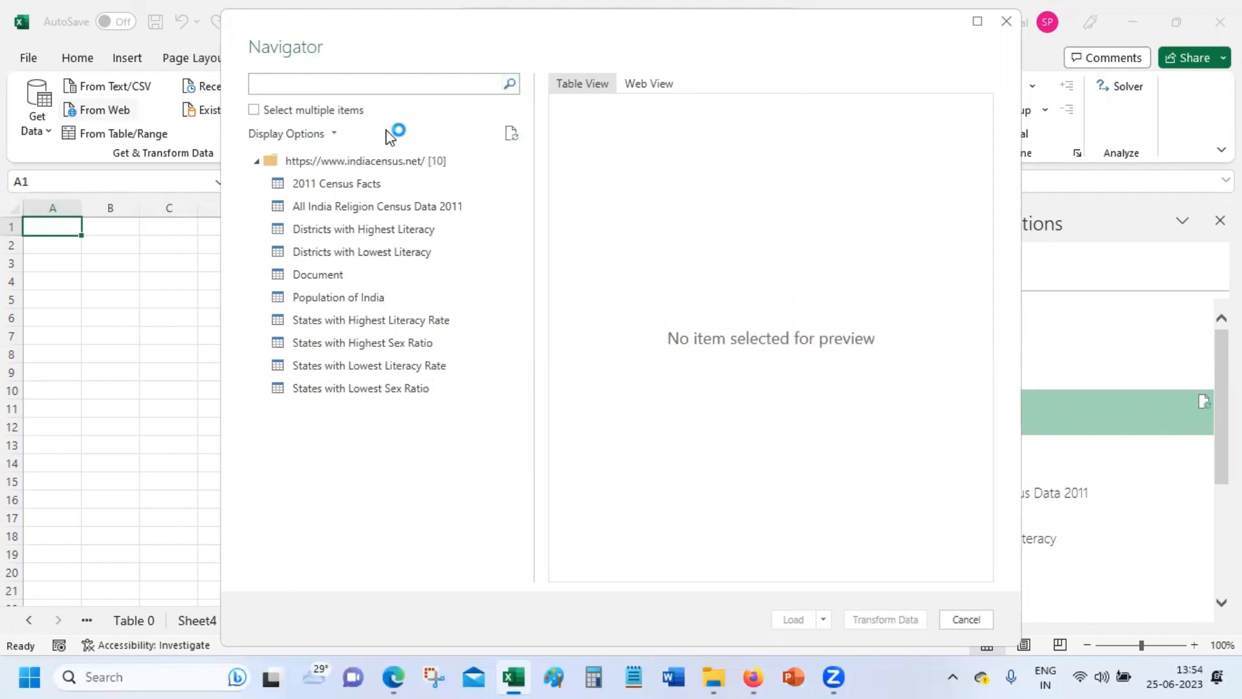
Preview the site's available tables, including religion data, district literacy, Population of India, and state literacy and sex ratios
left_click(332, 185)
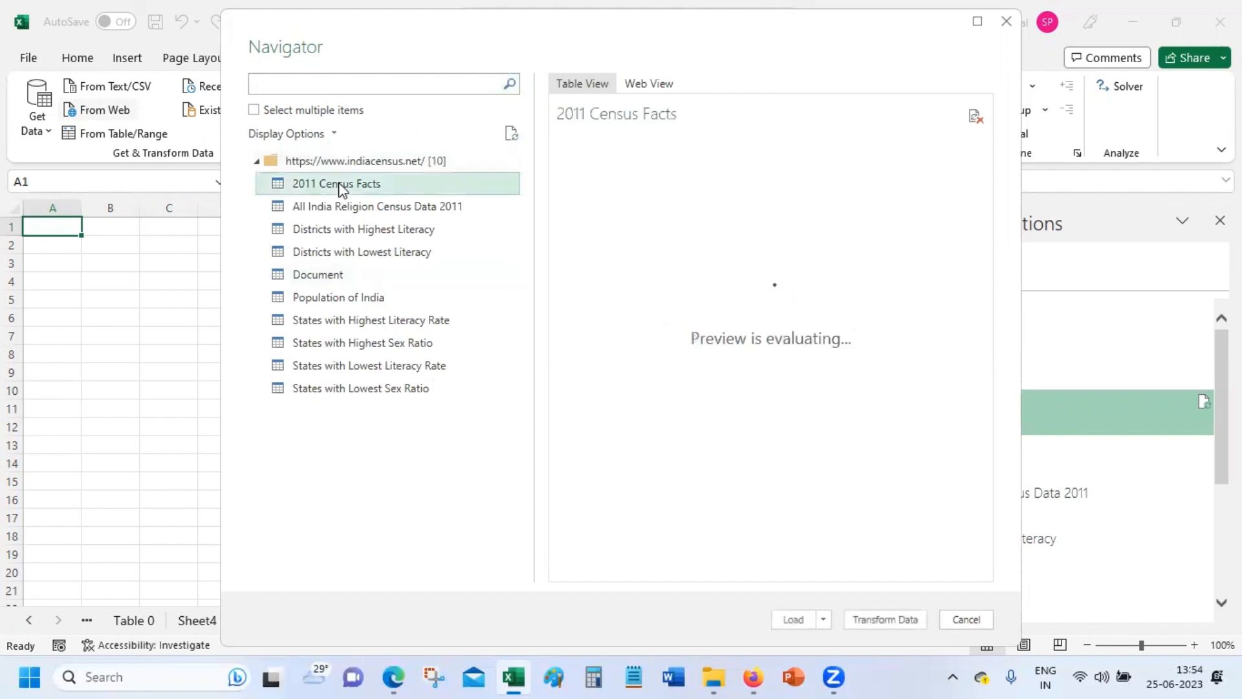
left_click(338, 206)
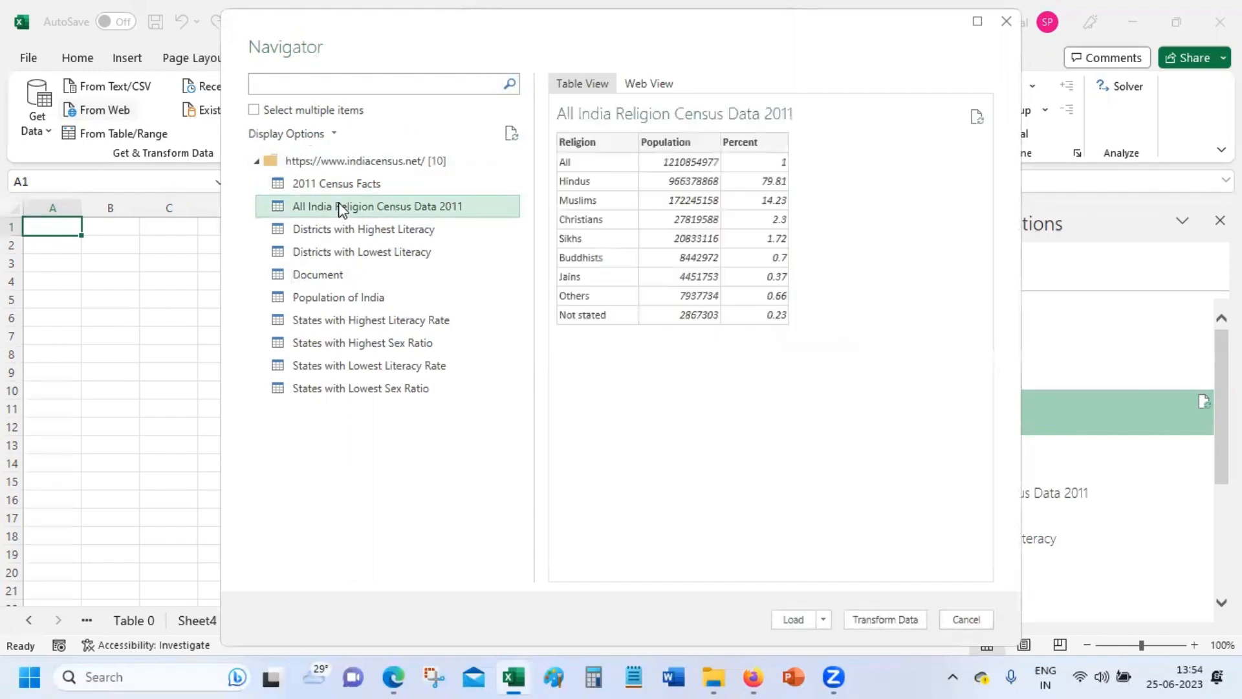
left_click(362, 253)
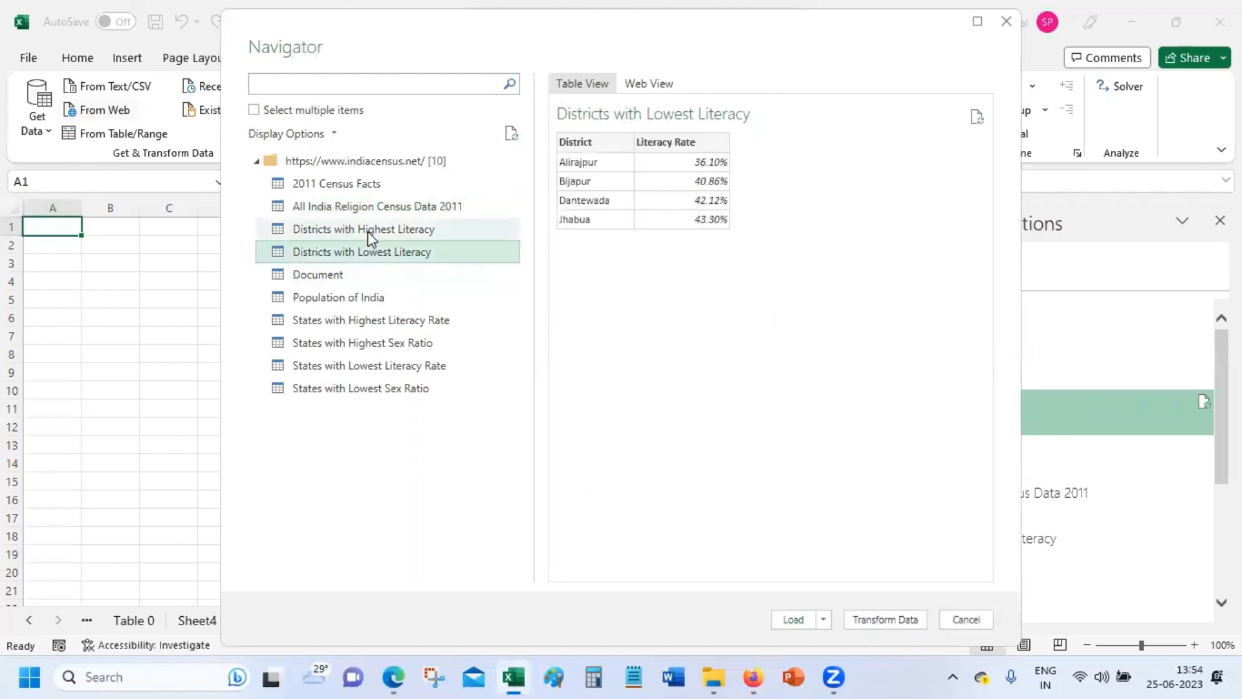
left_click(347, 282)
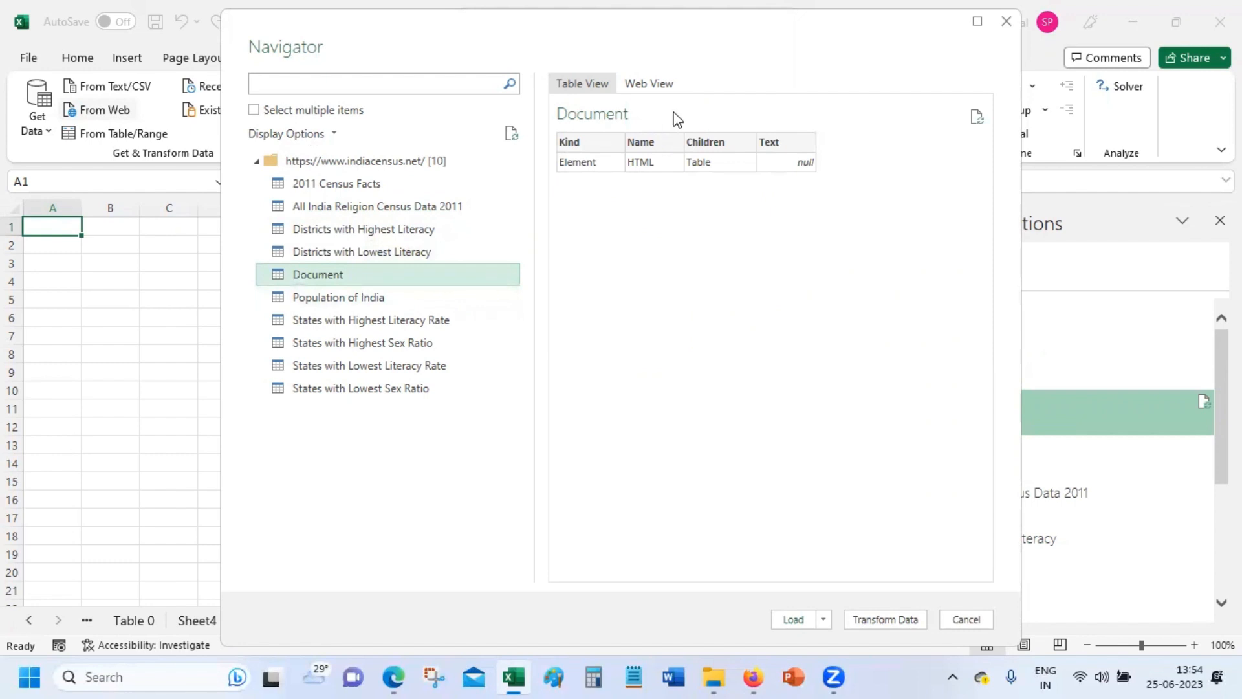
left_click(395, 299)
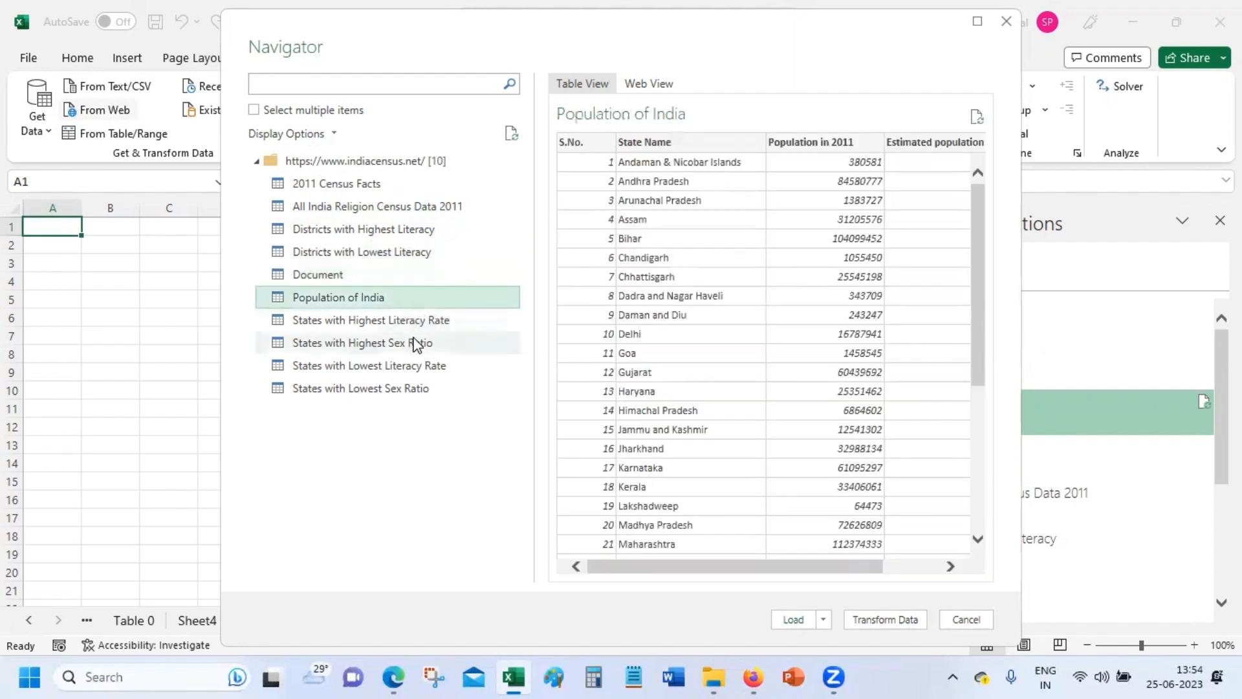
left_click(421, 321)
left_click(427, 343)
left_click(430, 366)
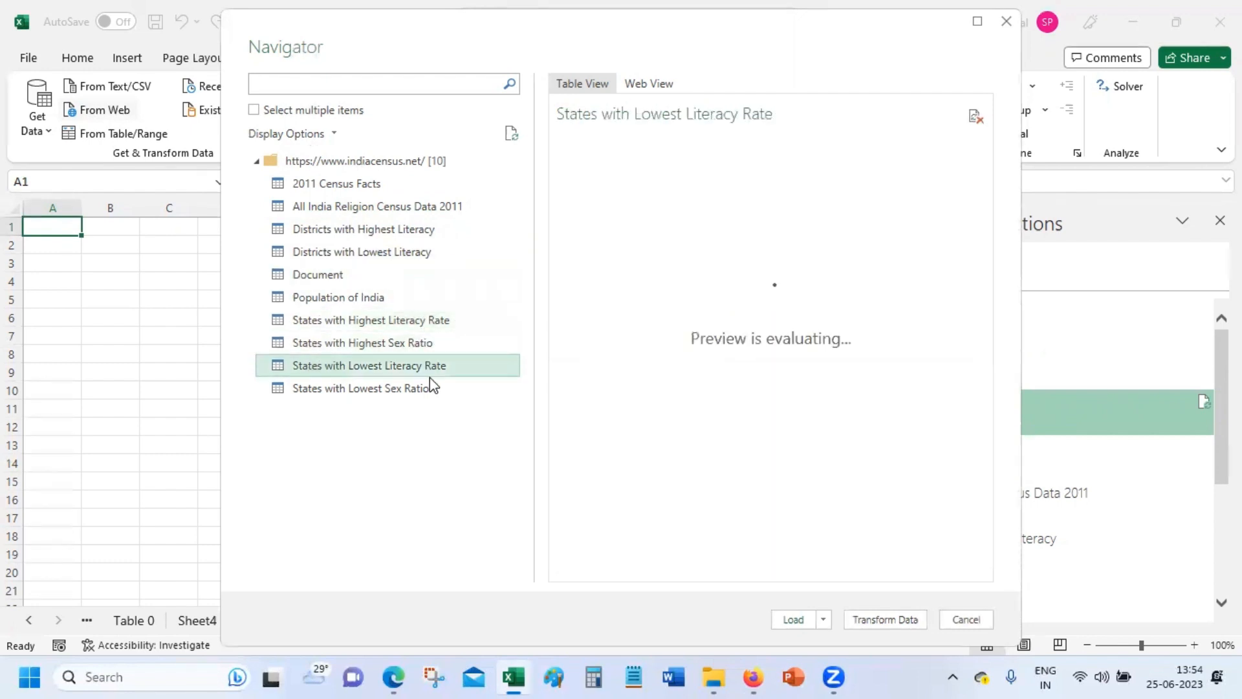
left_click(430, 388)
Enable multiple selection, choose every table from the site except Document, and load them into the workbook
left_click(272, 110)
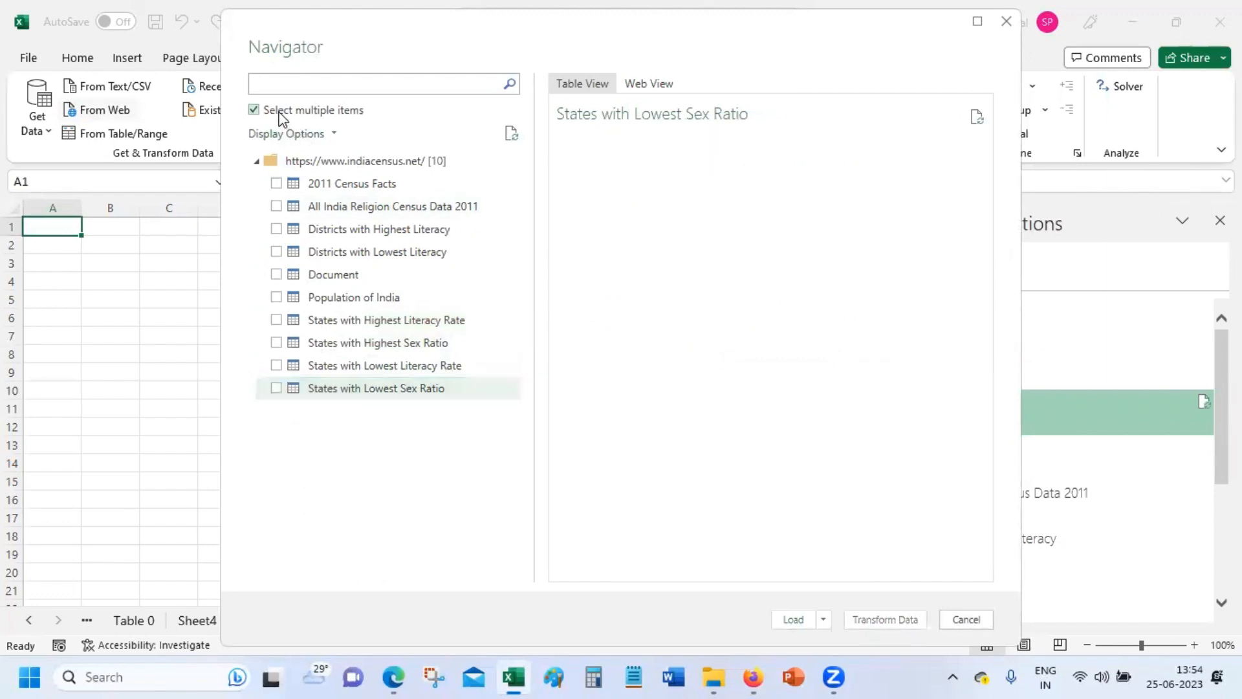
left_click(277, 185)
left_click(276, 207)
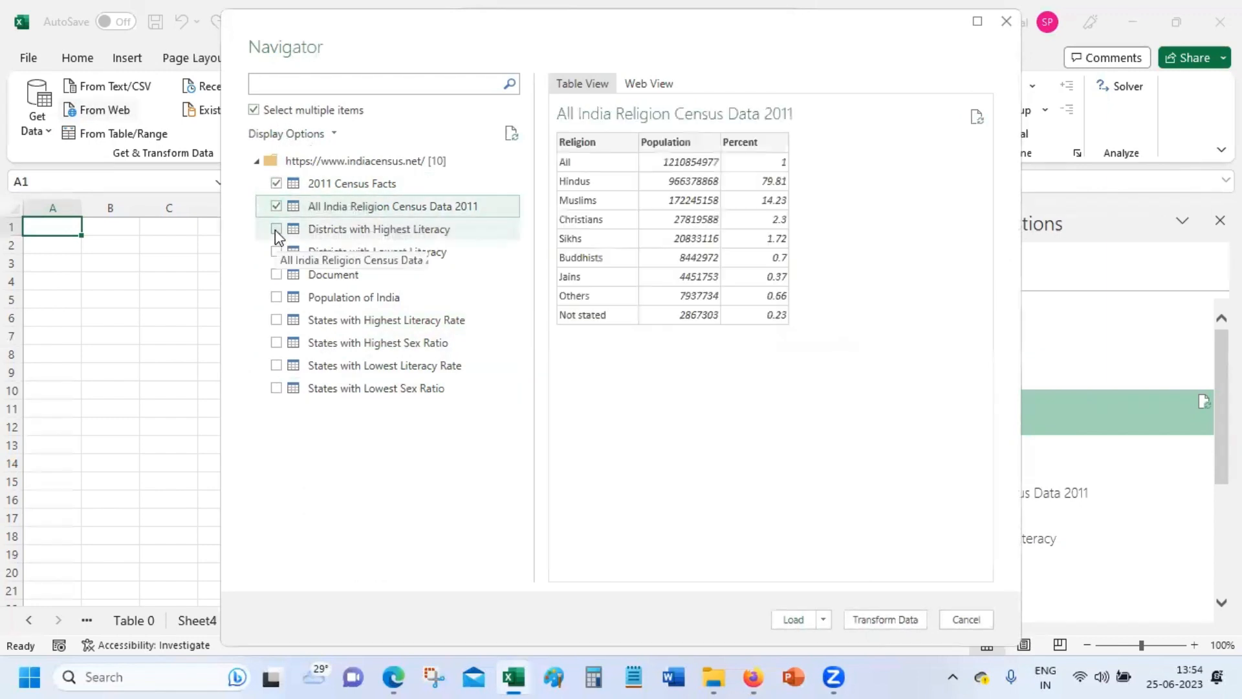
left_click(276, 230)
left_click(276, 253)
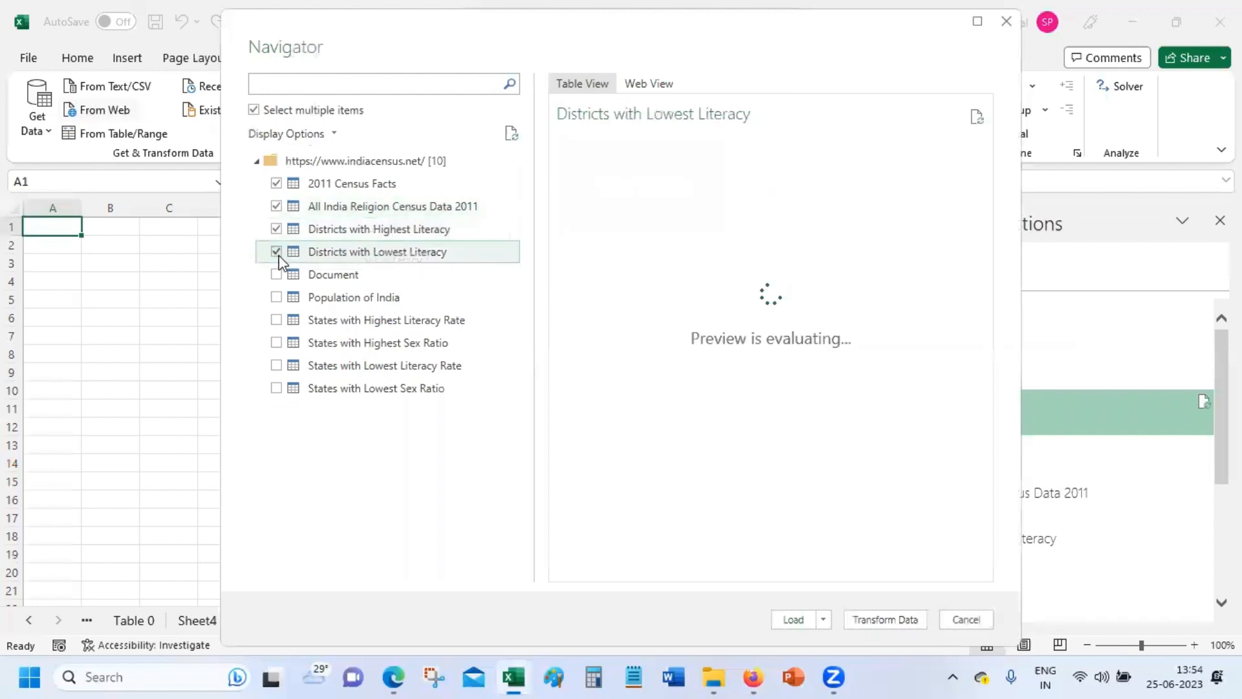
left_click(279, 299)
left_click_drag(292, 277, 294, 302)
left_click(277, 319)
left_click(276, 342)
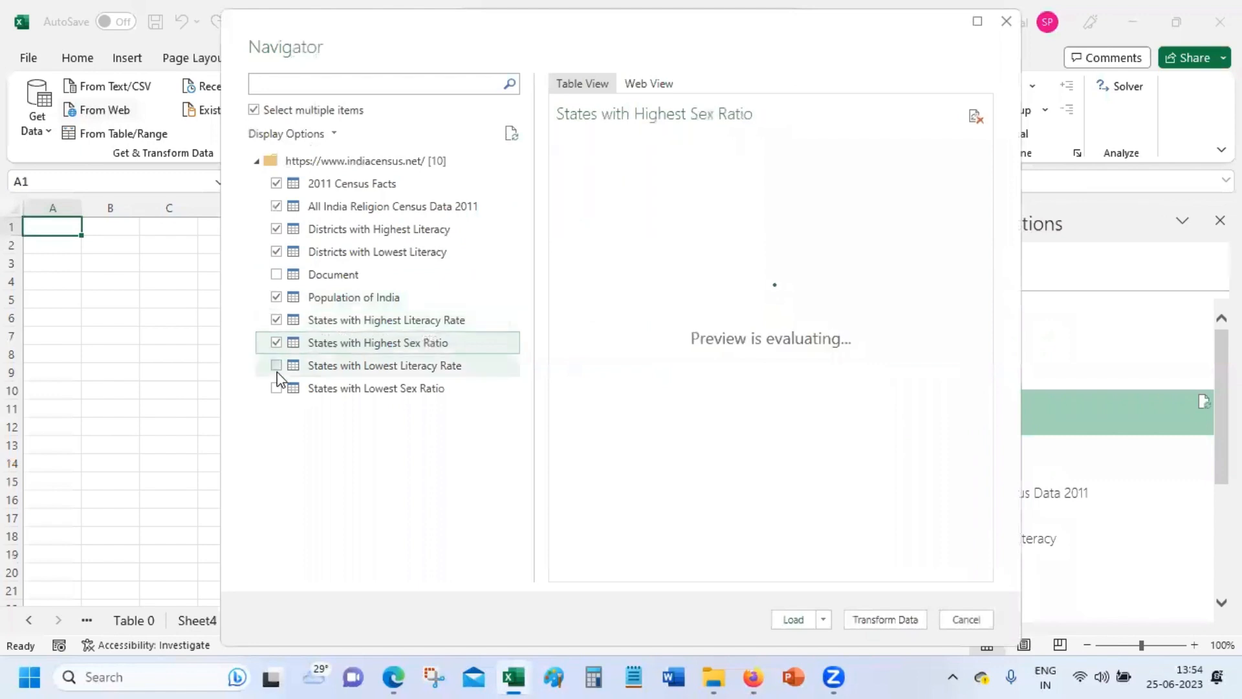
left_click(276, 366)
left_click(276, 389)
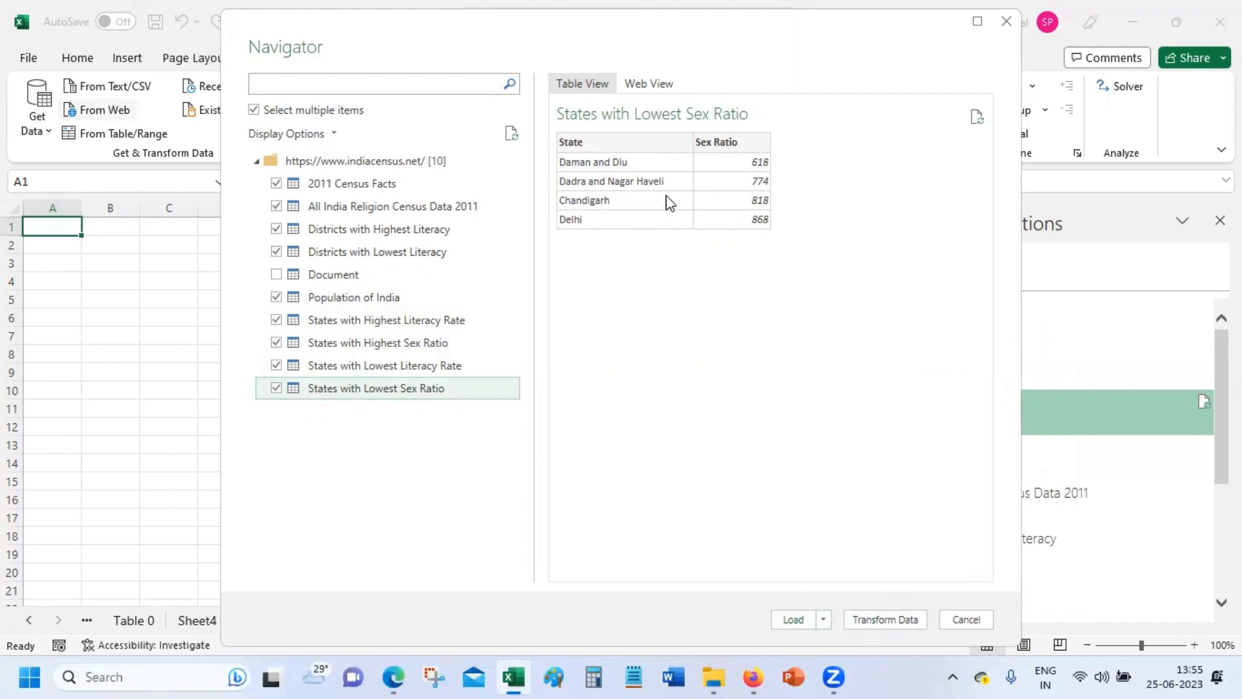
left_click(797, 622)
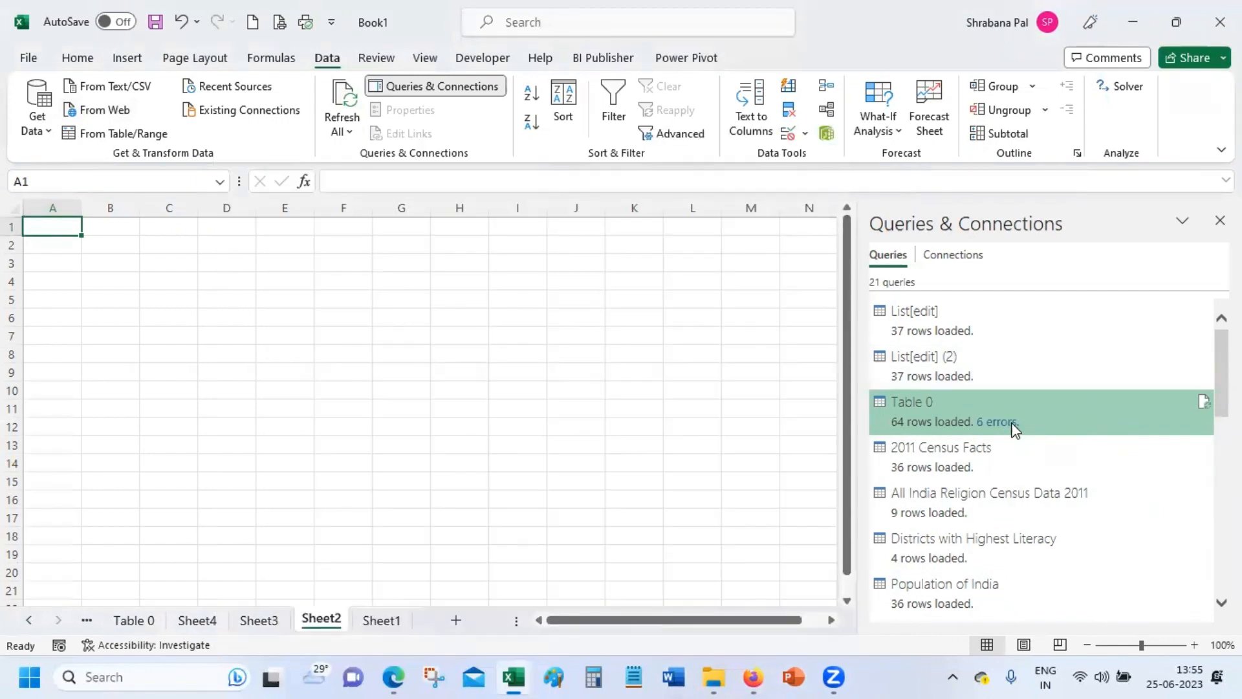
Try to delete the Table 0 query from the workbook
mouse_move(1002, 428)
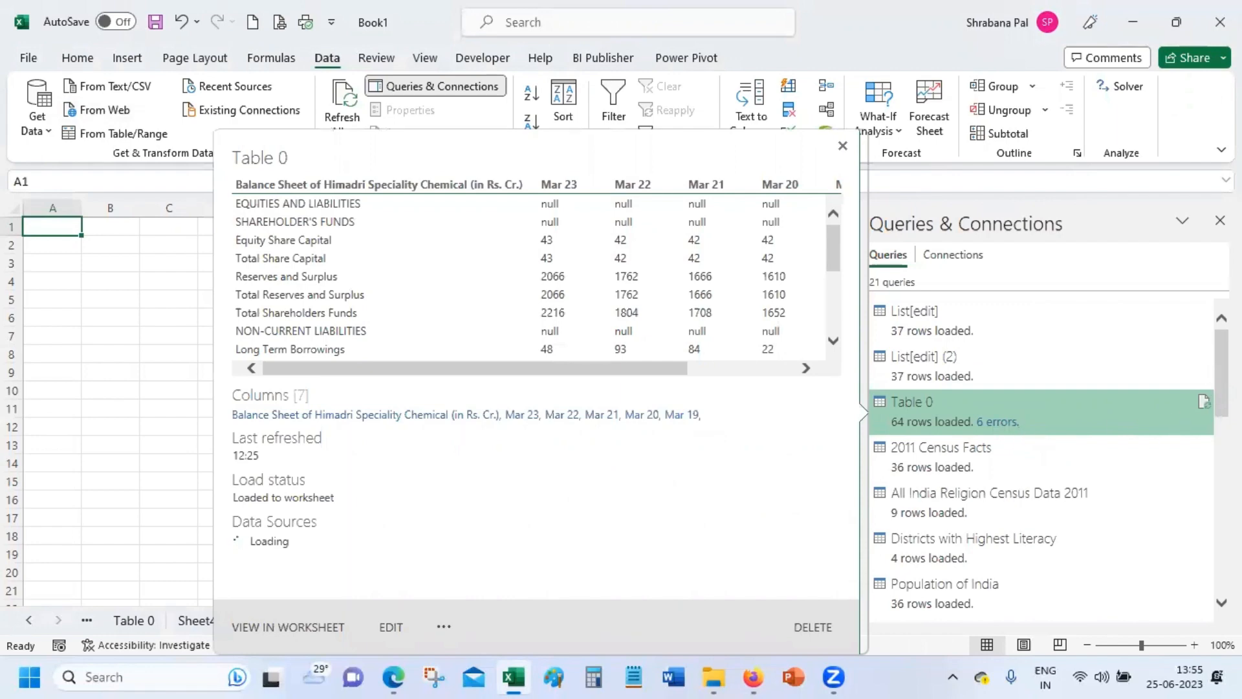
right_click(1138, 416)
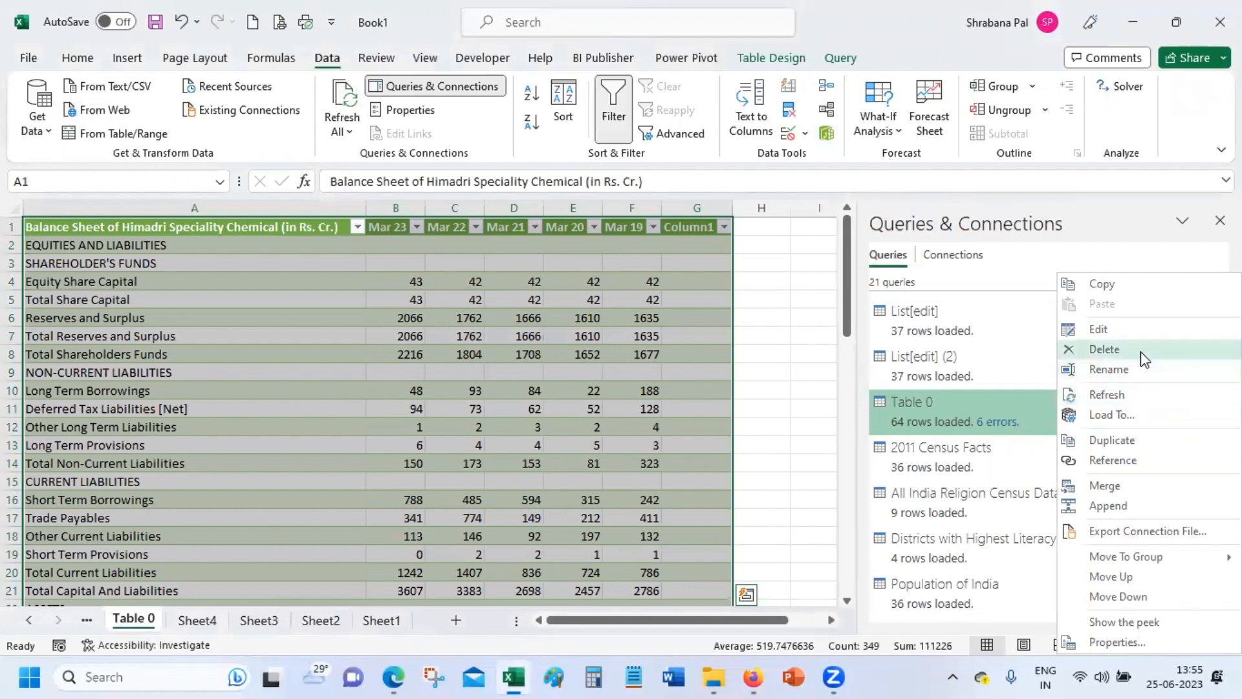
left_click(1108, 350)
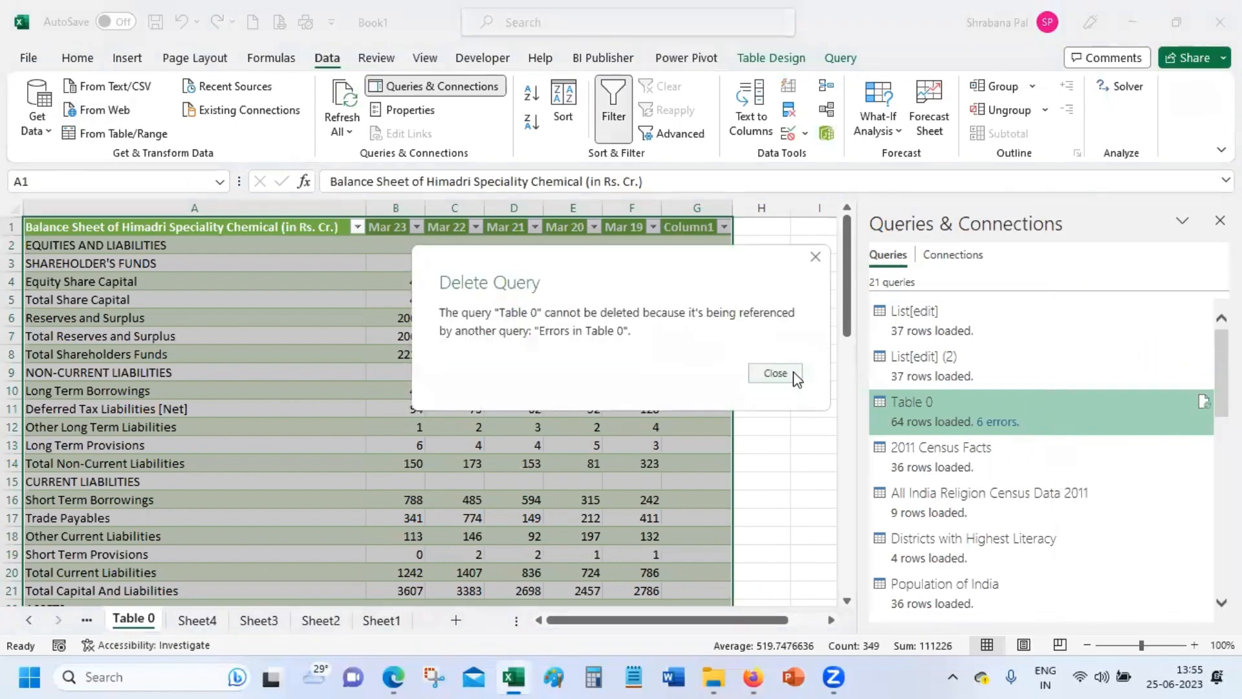
left_click(790, 377)
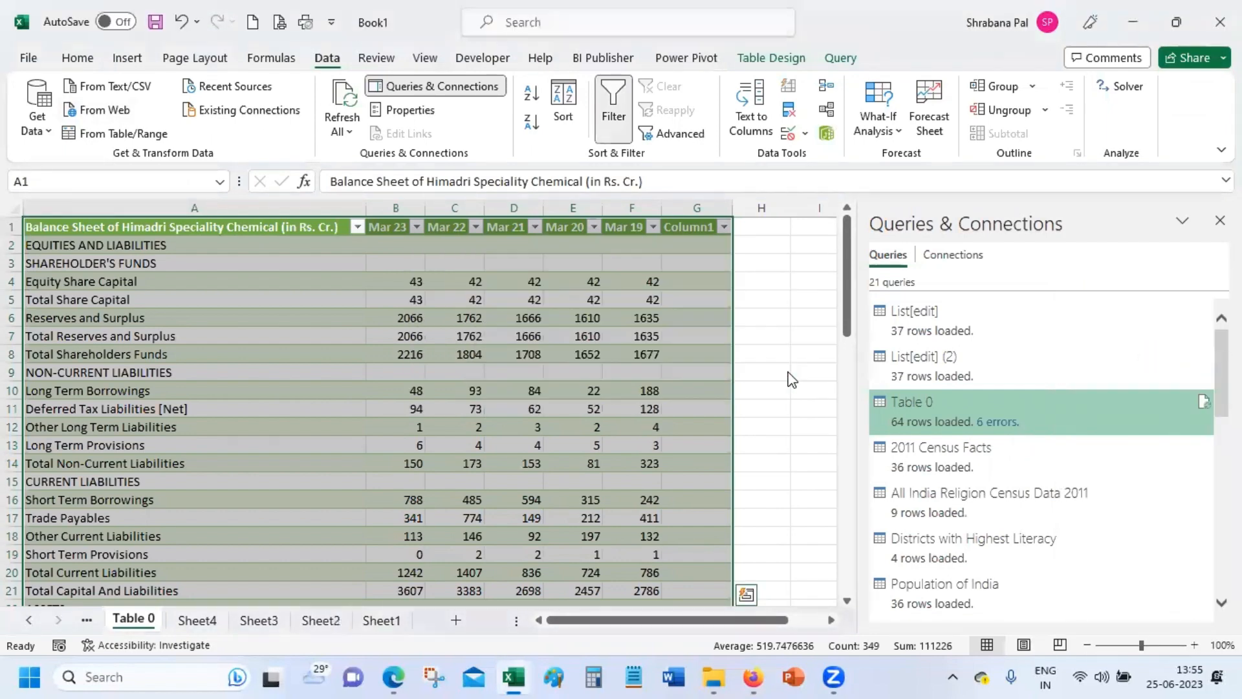
mouse_move(1087, 427)
left_click(810, 466)
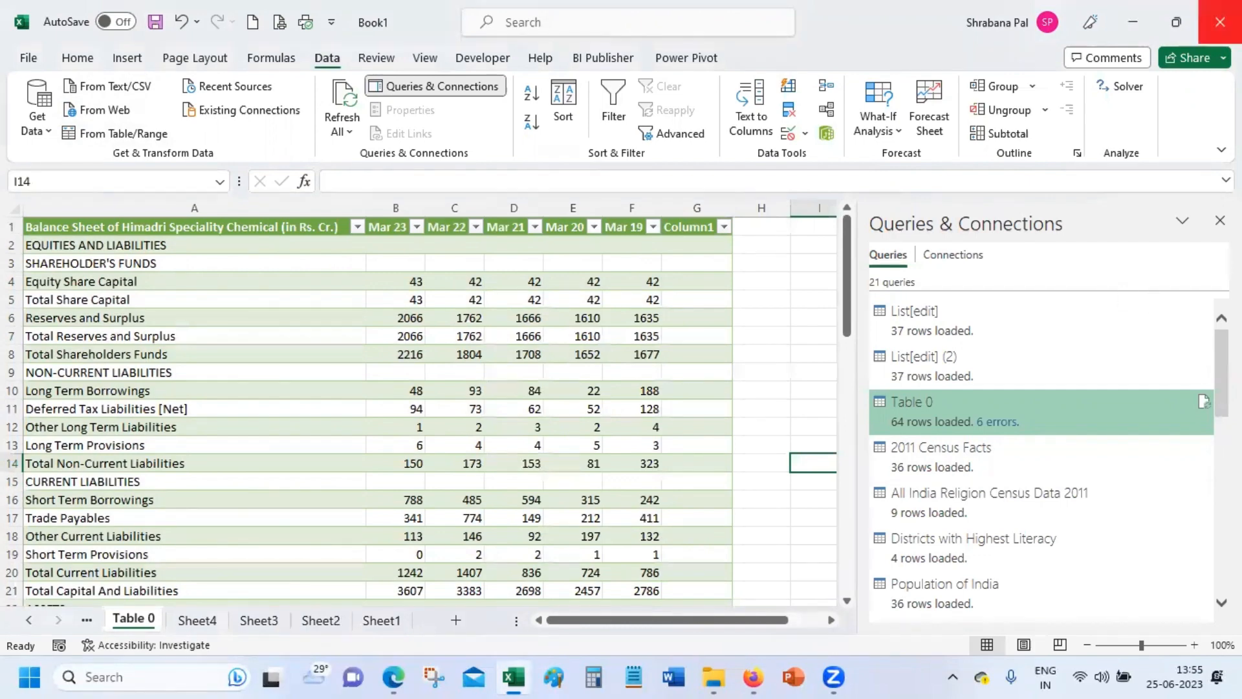
Close the workbook without saving it, restart Excel and create a new blank workbook
left_click(1220, 22)
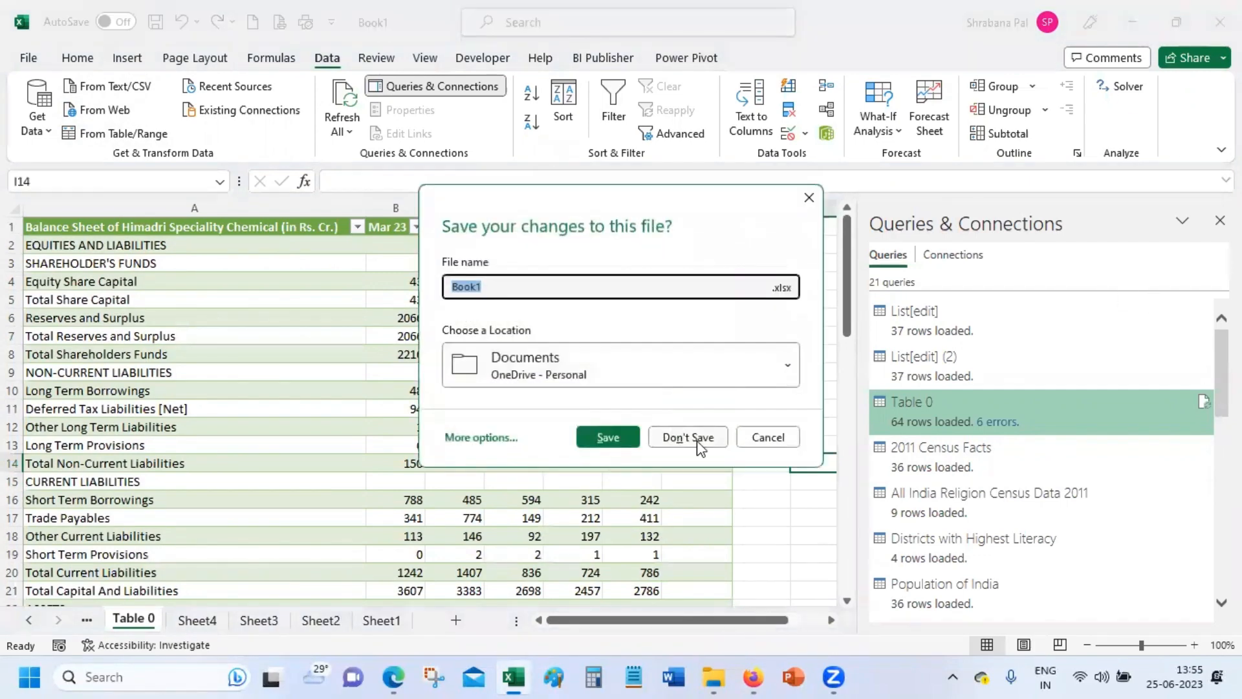
left_click(698, 439)
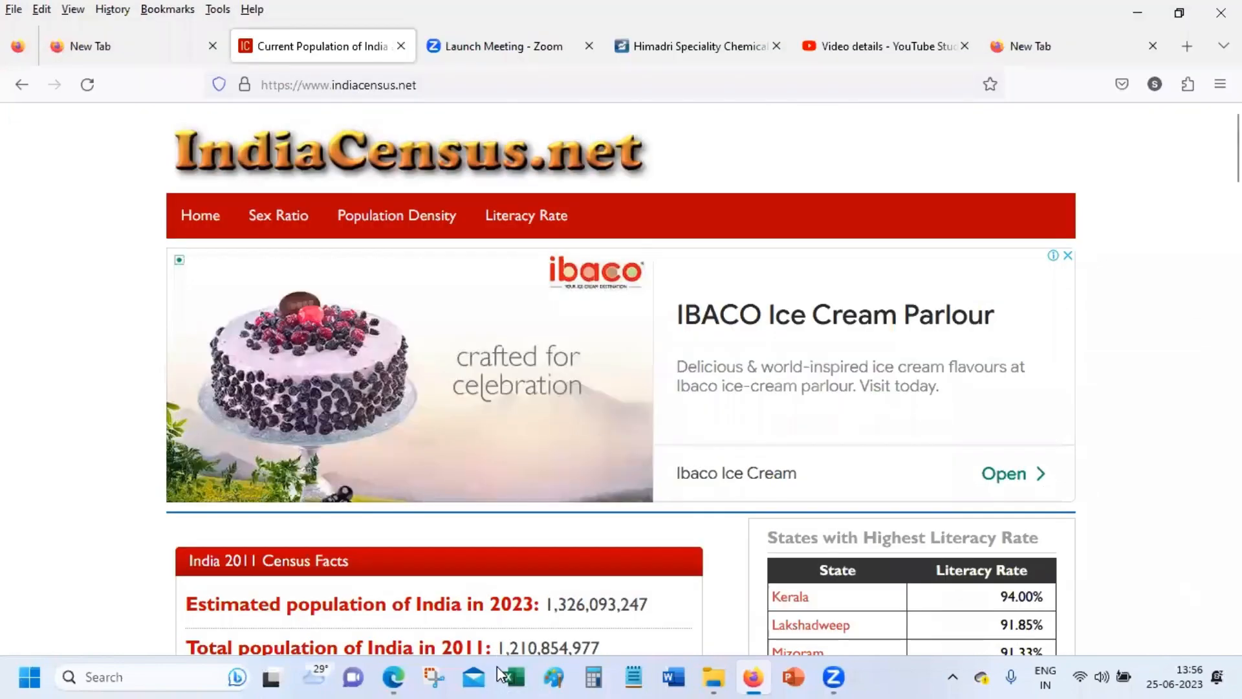
left_click(511, 677)
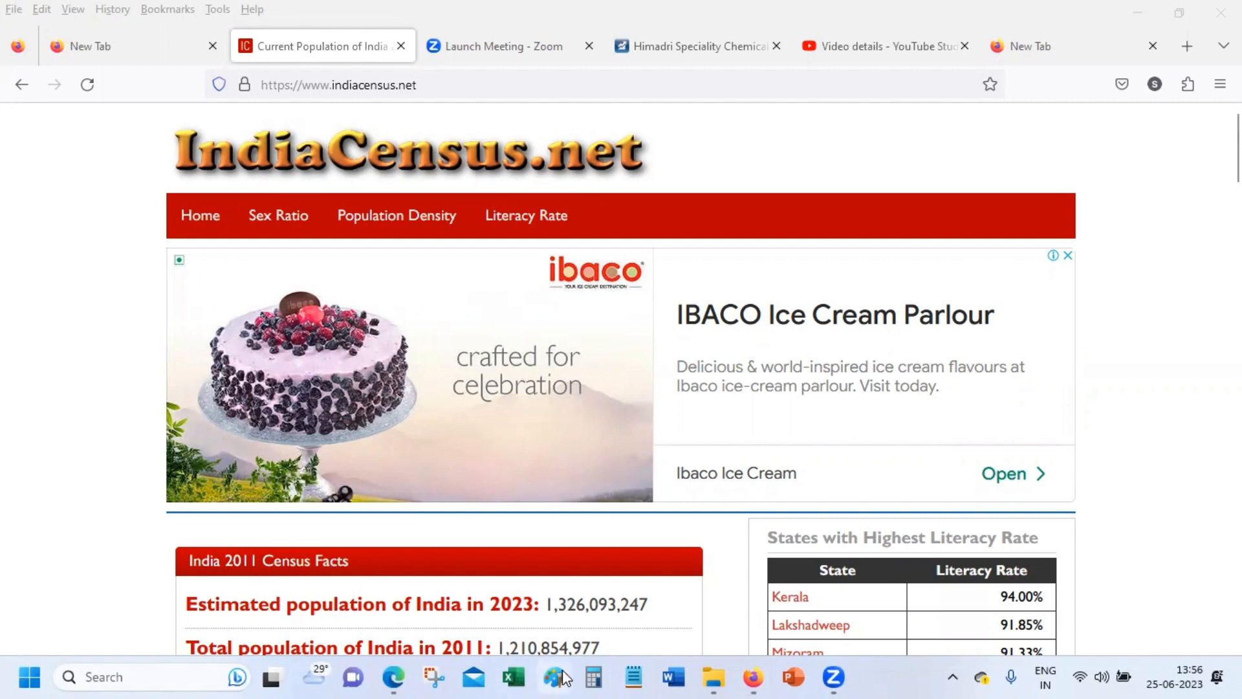
left_click(516, 676)
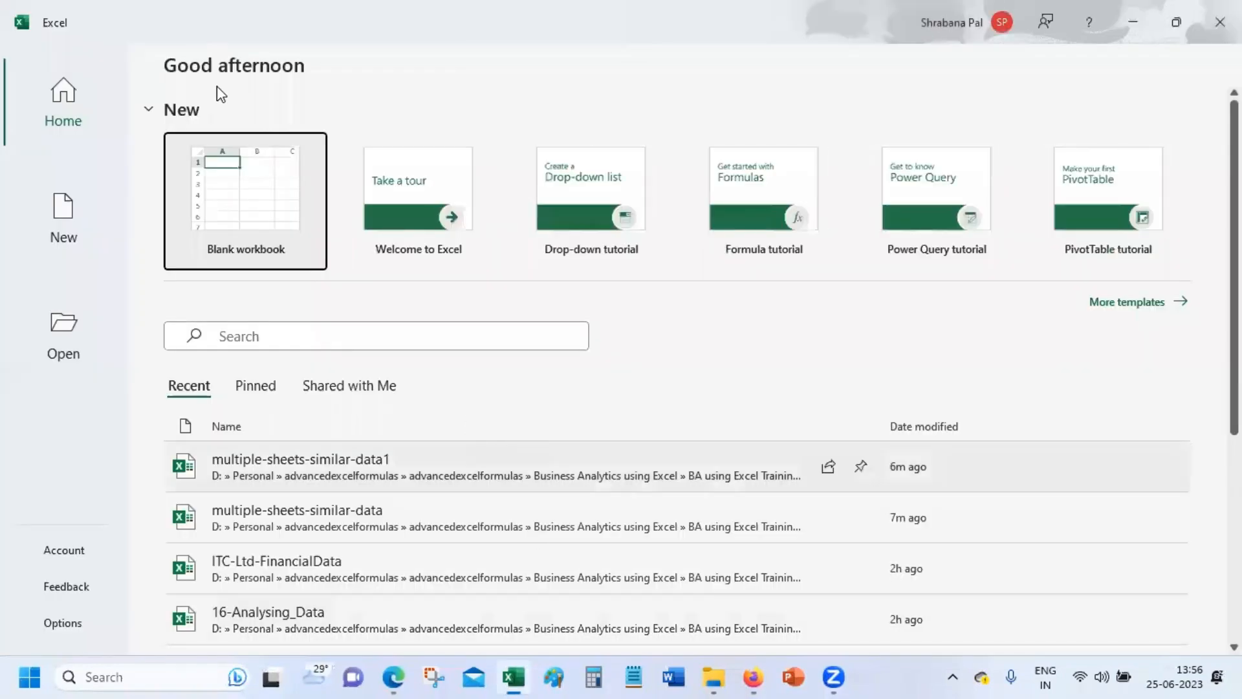
left_click(245, 233)
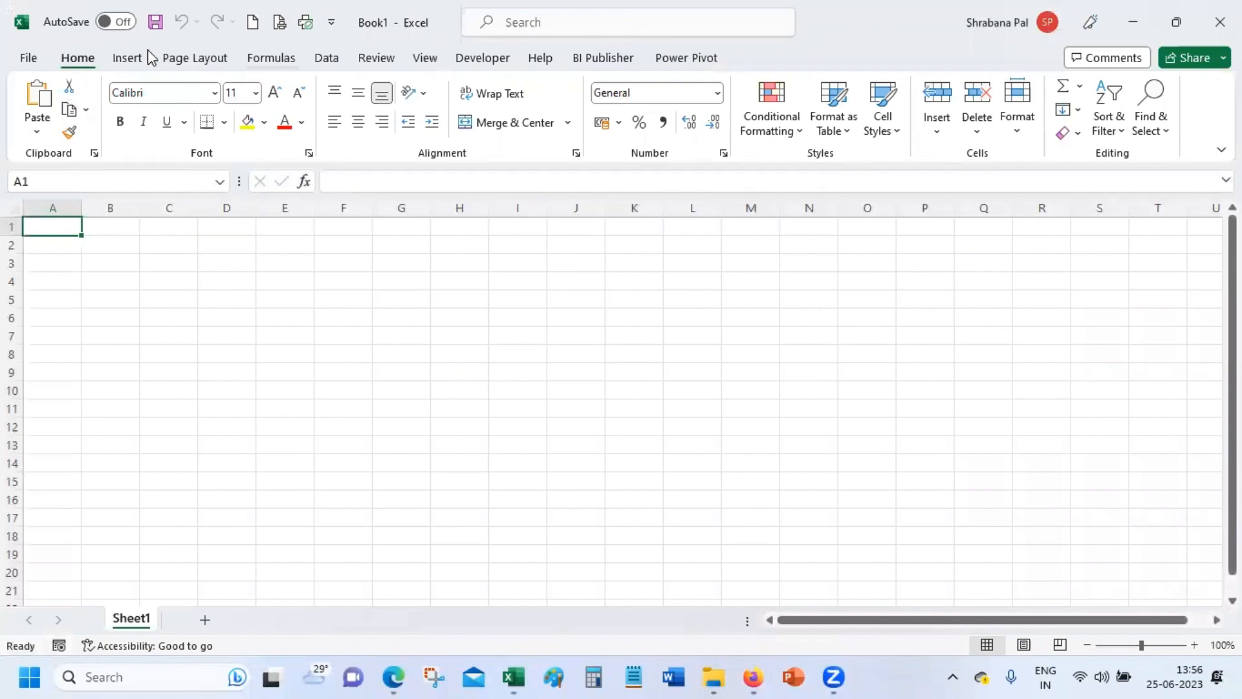
left_click(326, 58)
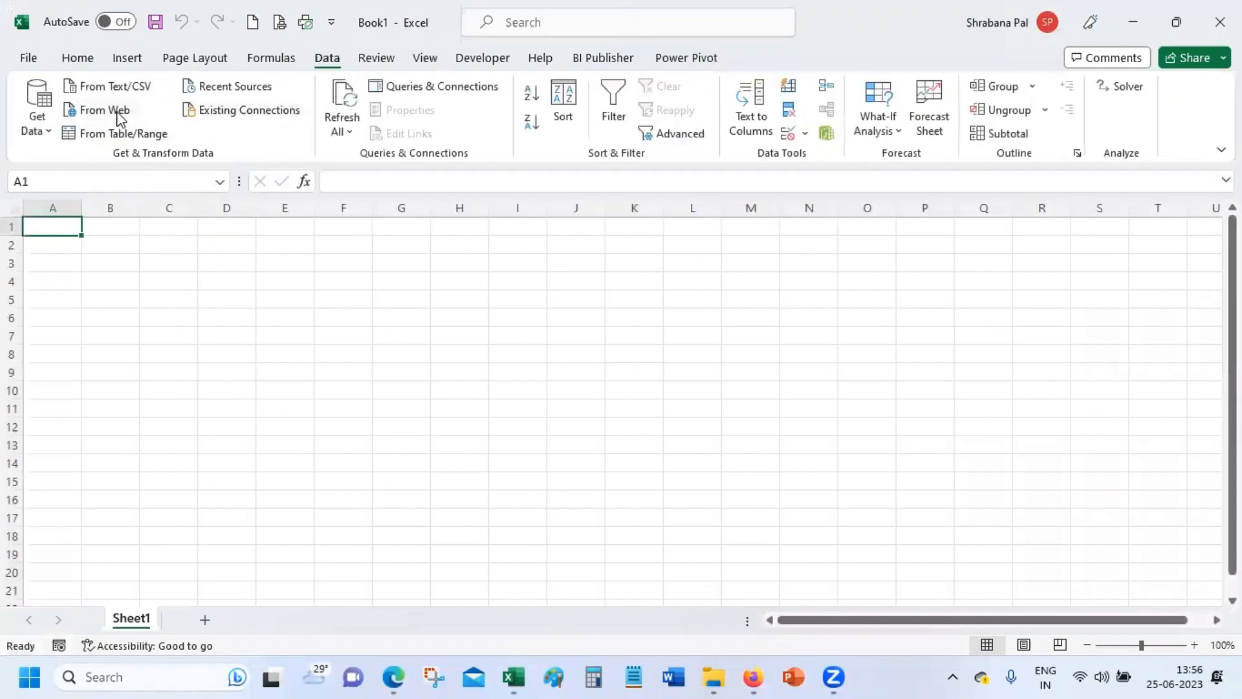
left_click(117, 111)
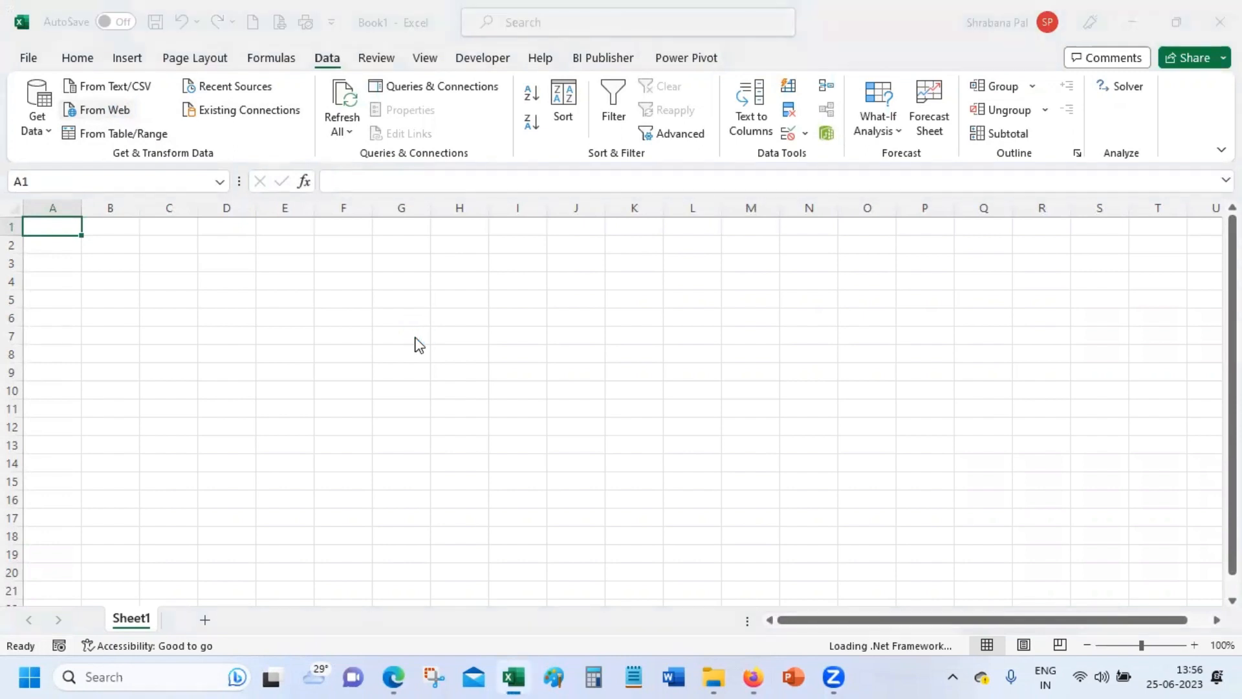
type("https://www.indiacensus.net/")
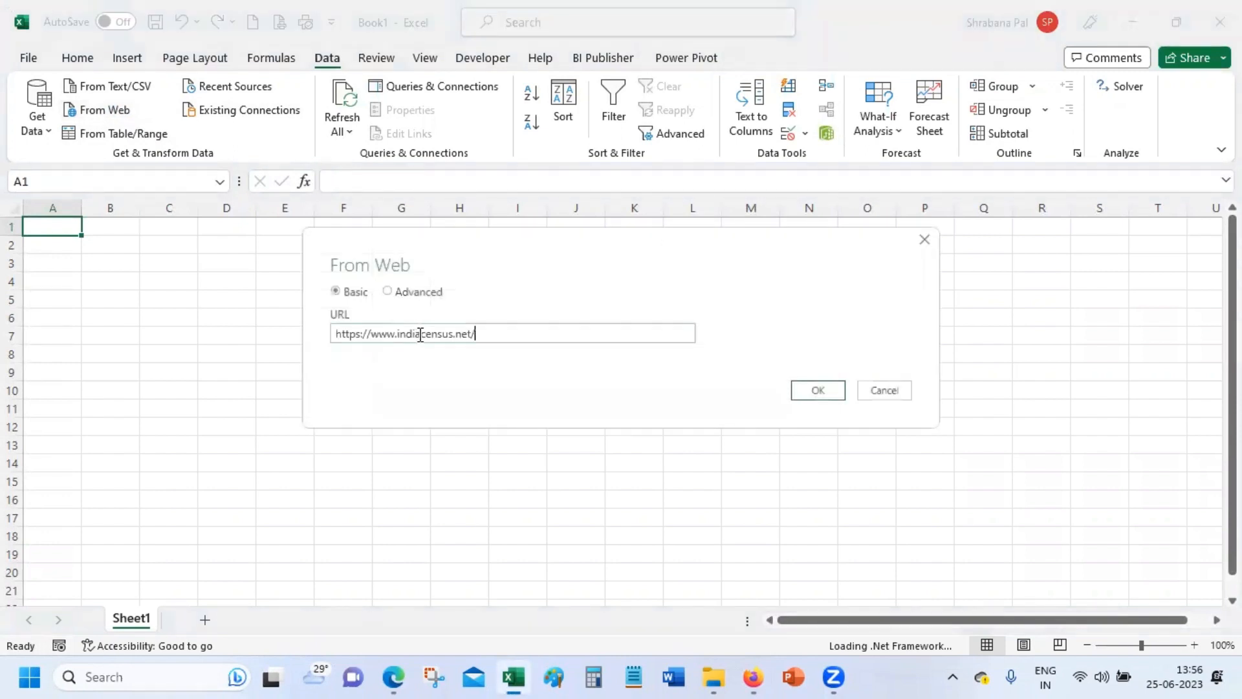
left_click(818, 395)
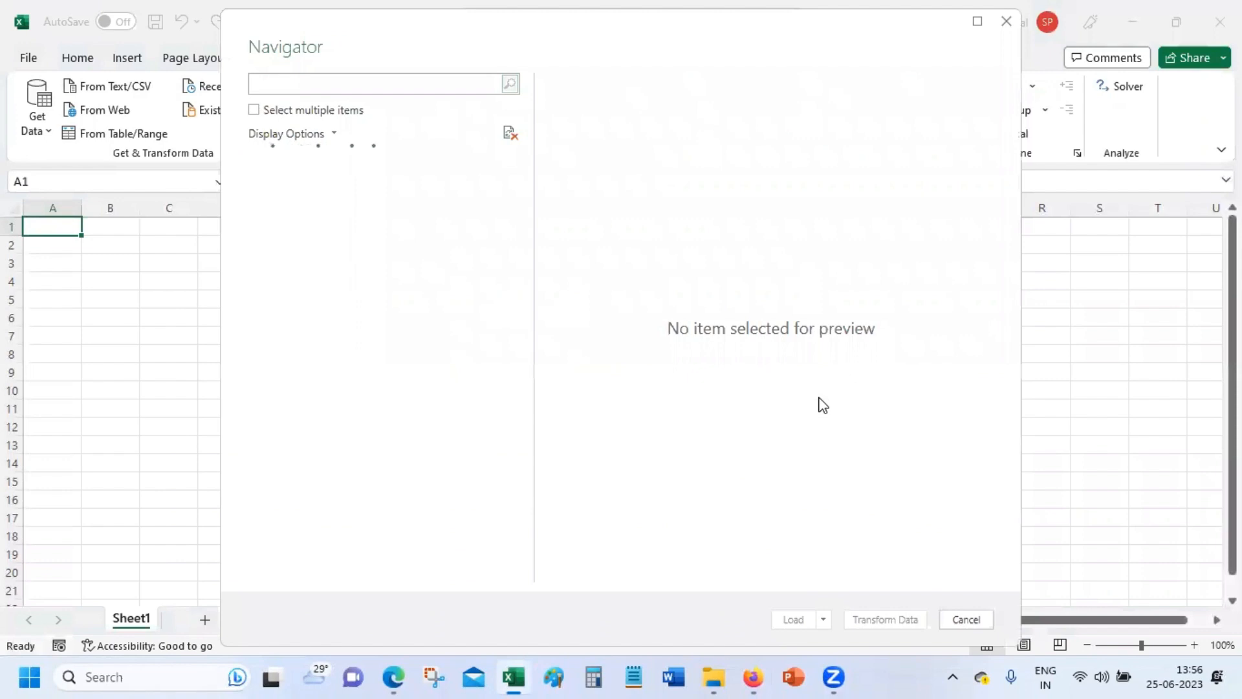
Enable multiple selection, choose all the site's tables apart from Document, and load them as workbook queries
left_click(253, 110)
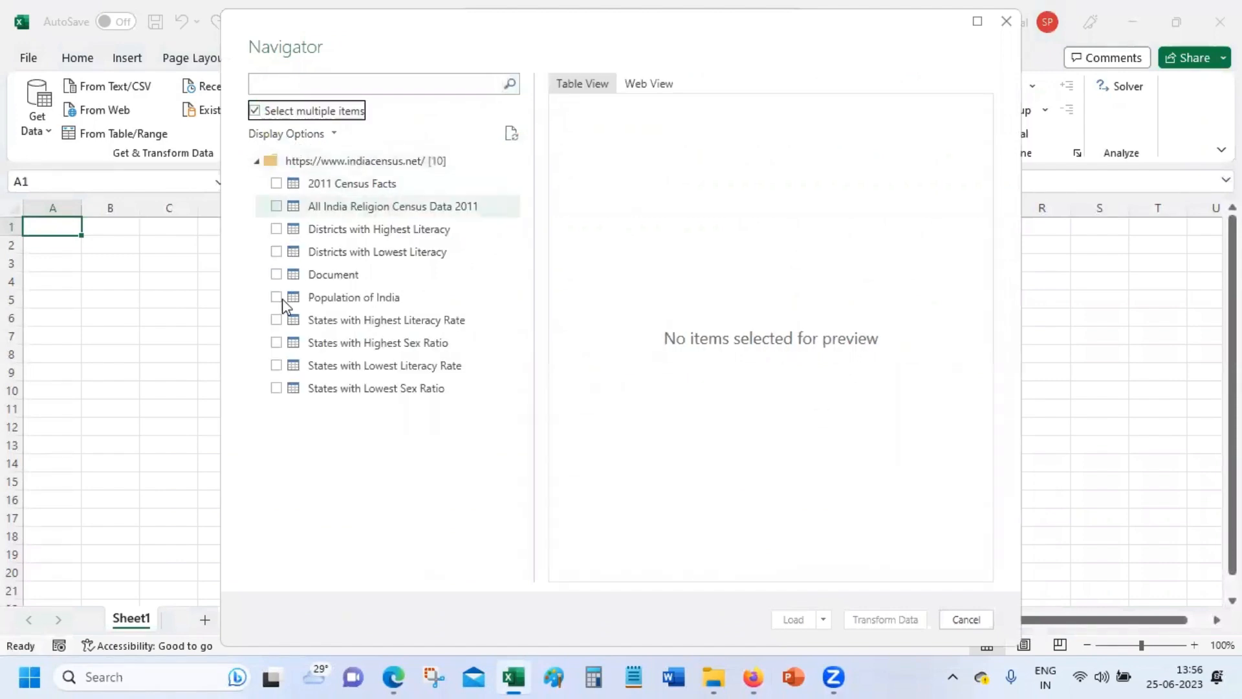
left_click(272, 186)
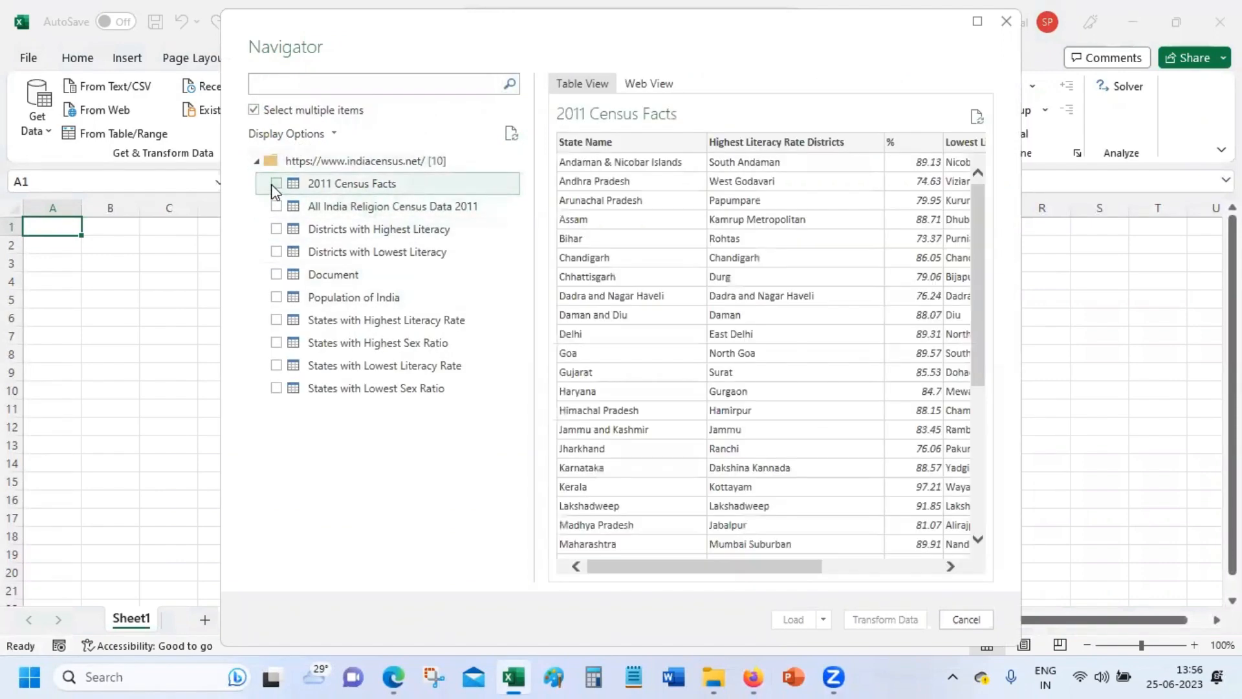
left_click(276, 206)
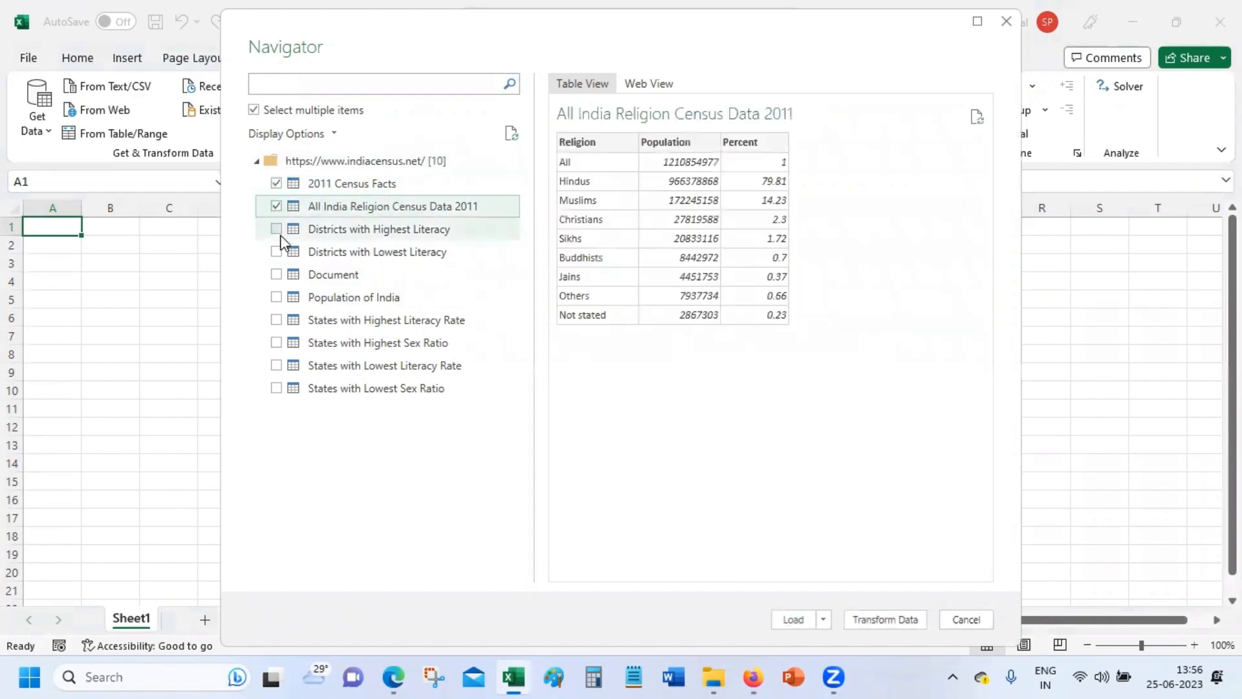
left_click(276, 229)
left_click(276, 252)
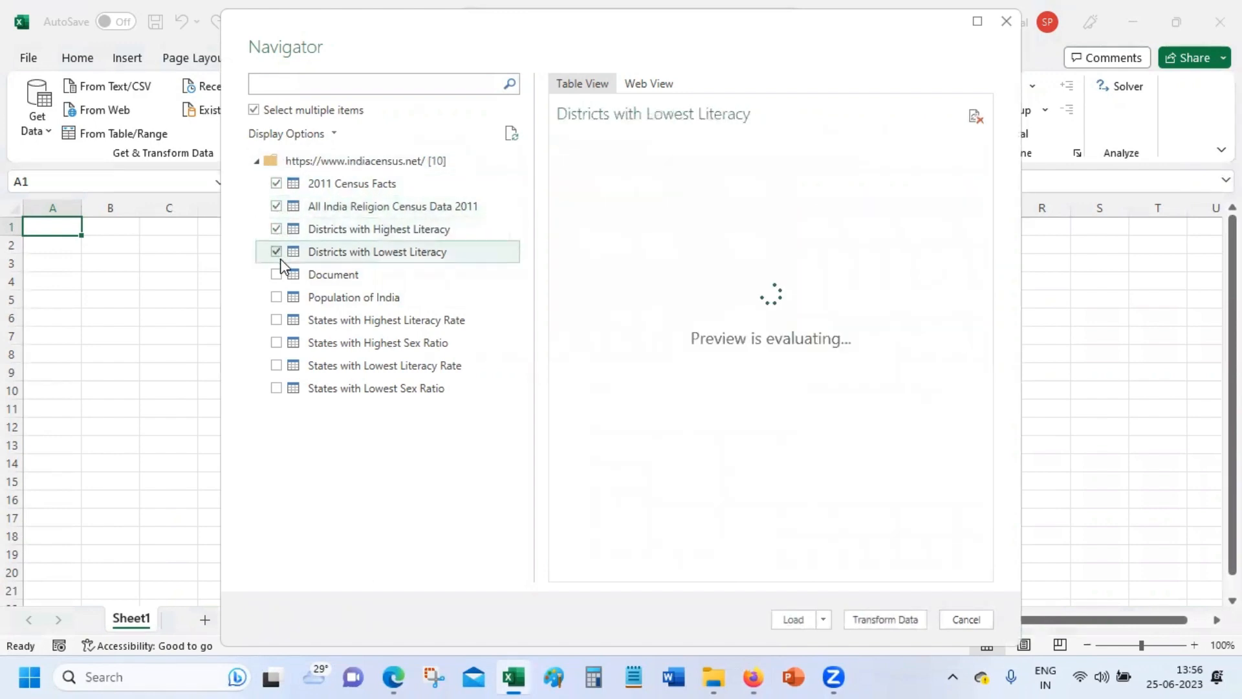
left_click(277, 297)
left_click(276, 319)
left_click(277, 343)
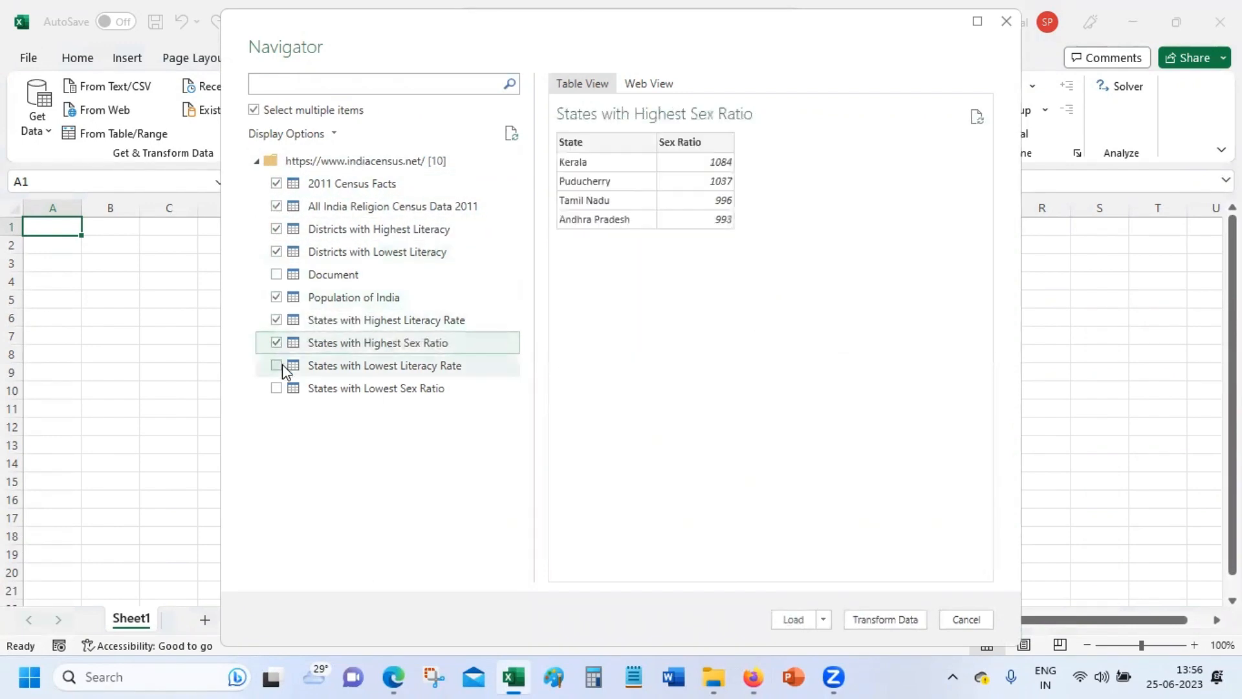
left_click(285, 370)
left_click(276, 389)
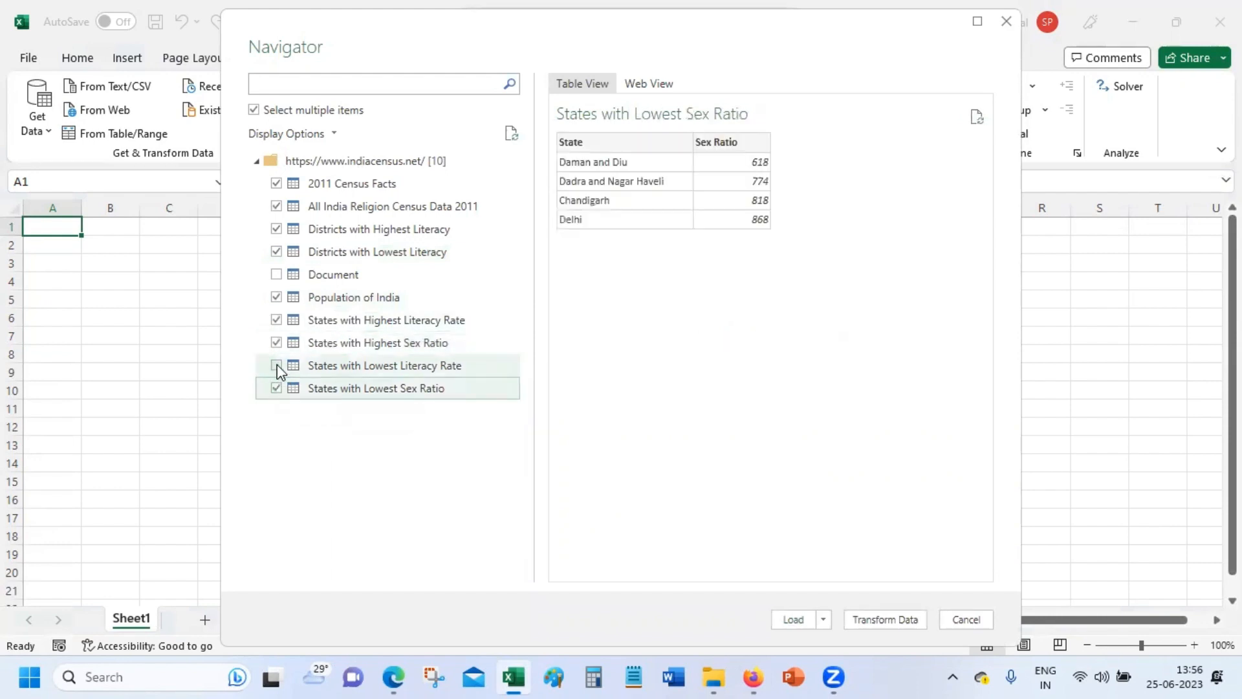
left_click(276, 366)
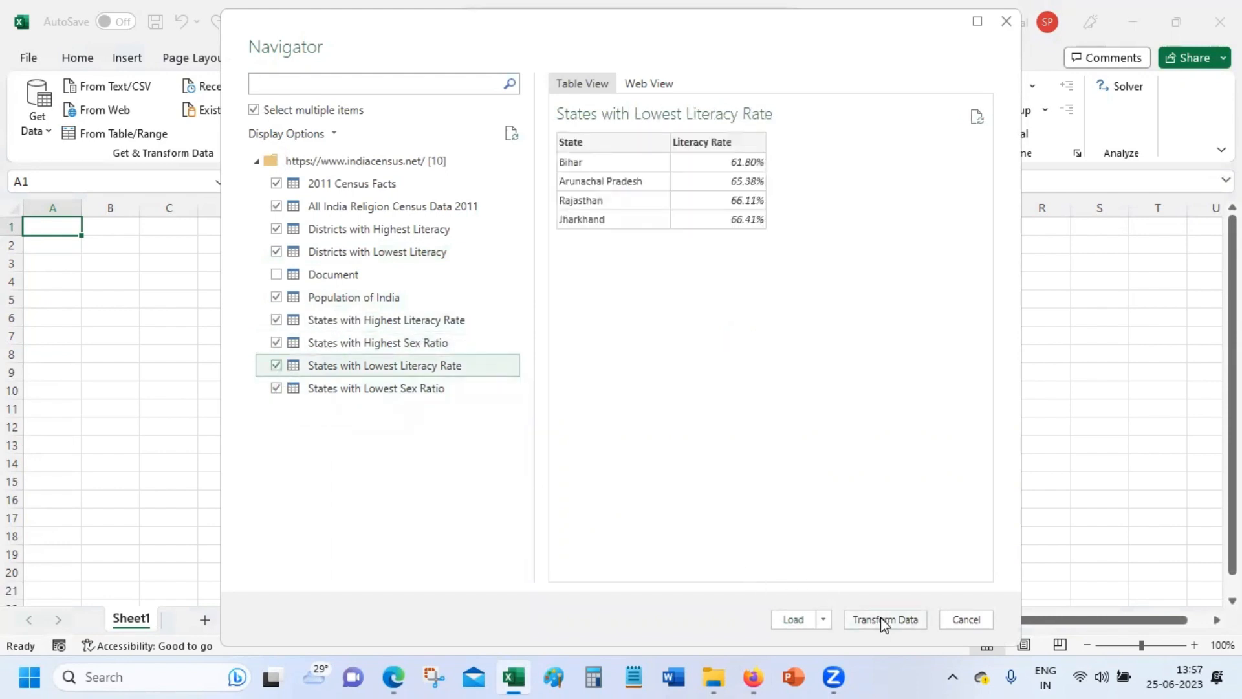
left_click(825, 620)
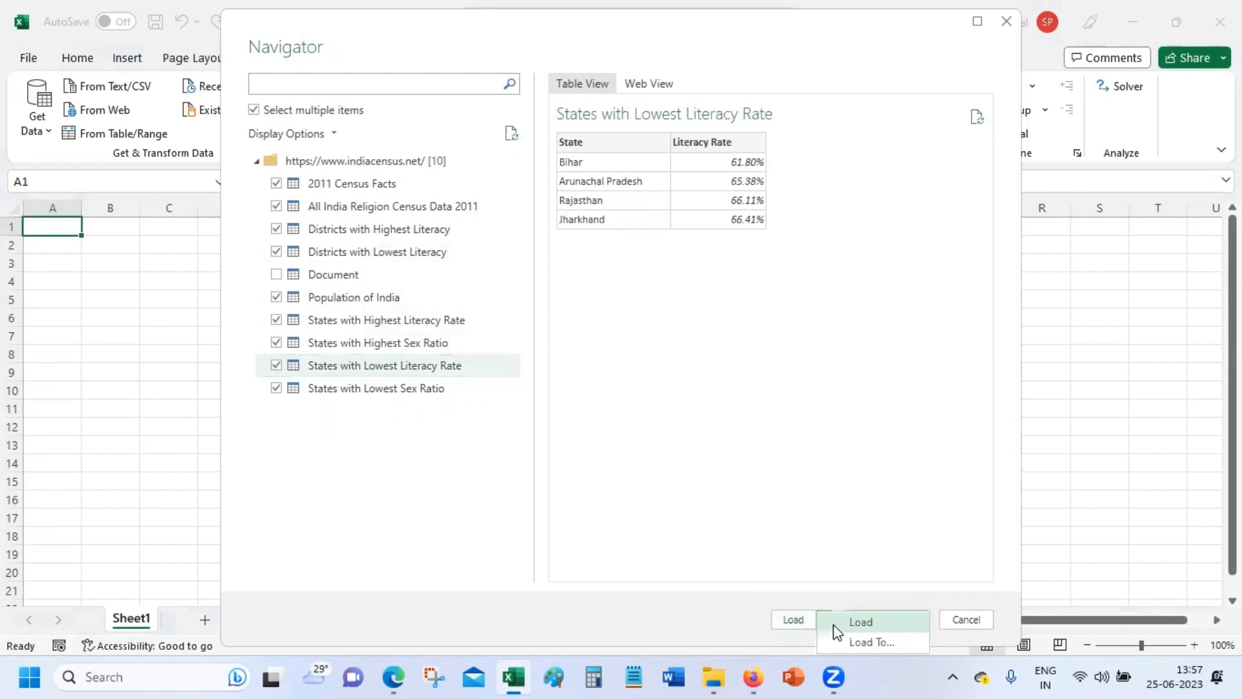
left_click(841, 624)
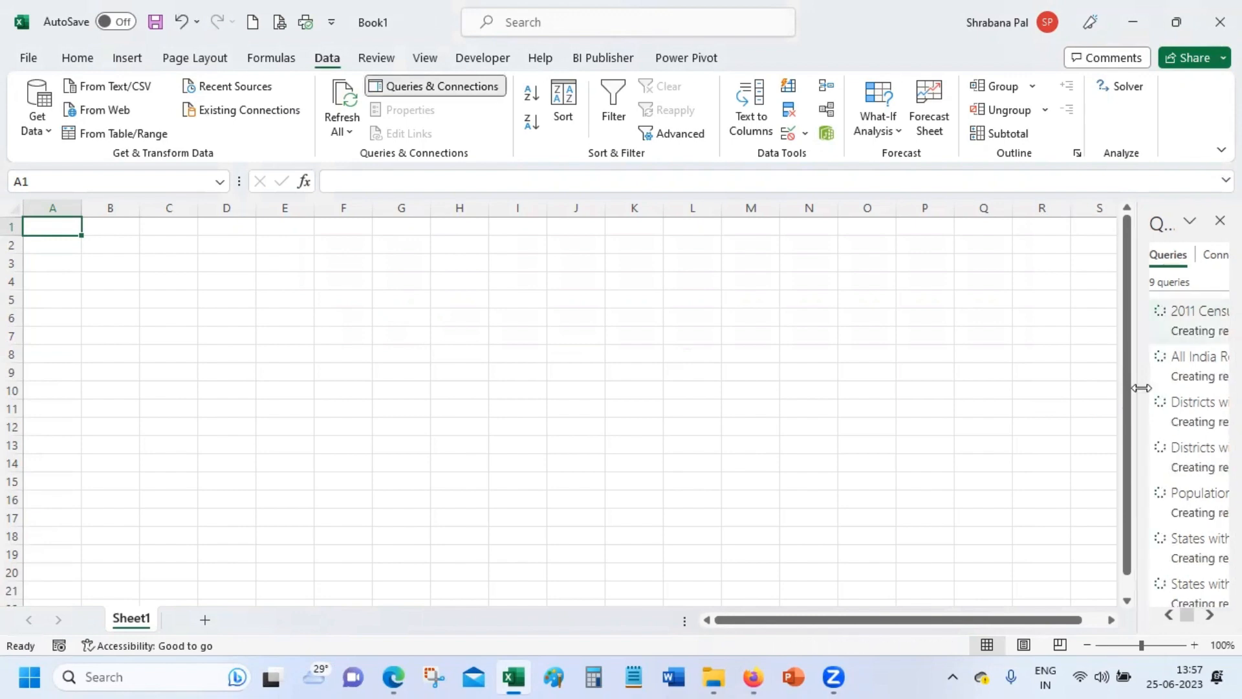
Widen the queries list and load the 2011 Census Facts query as a table at cell A1 of the existing worksheet
left_click_drag(1140, 387, 811, 350)
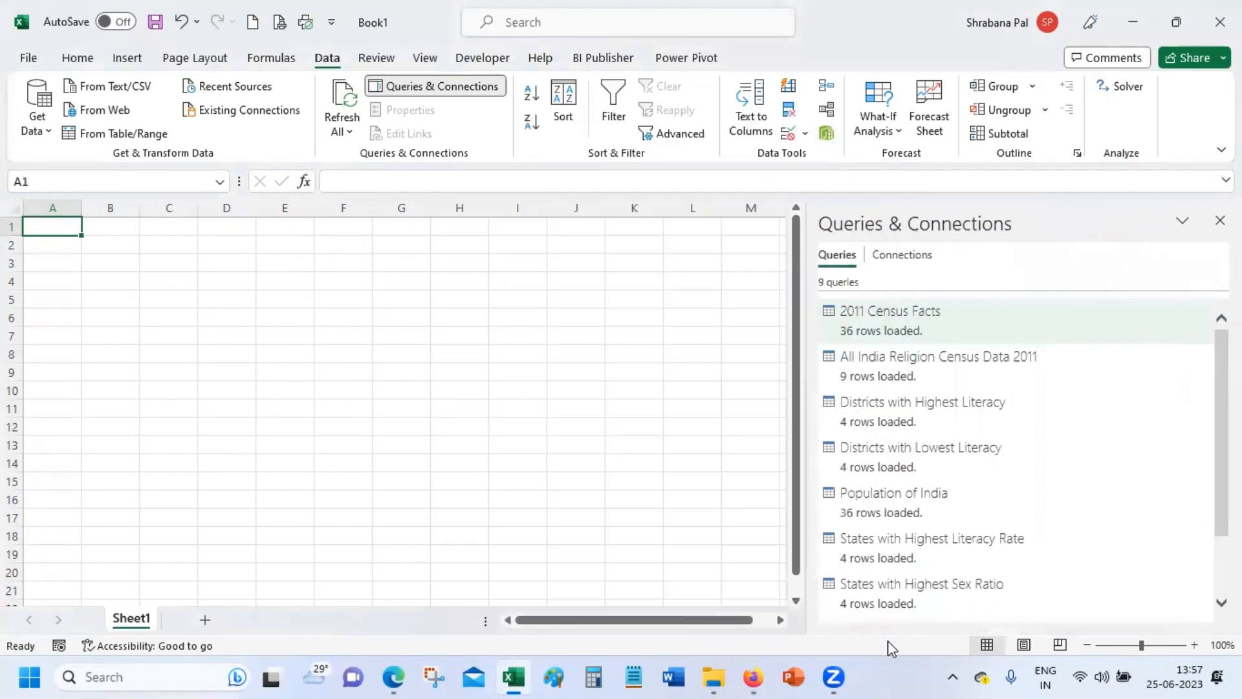
right_click(899, 337)
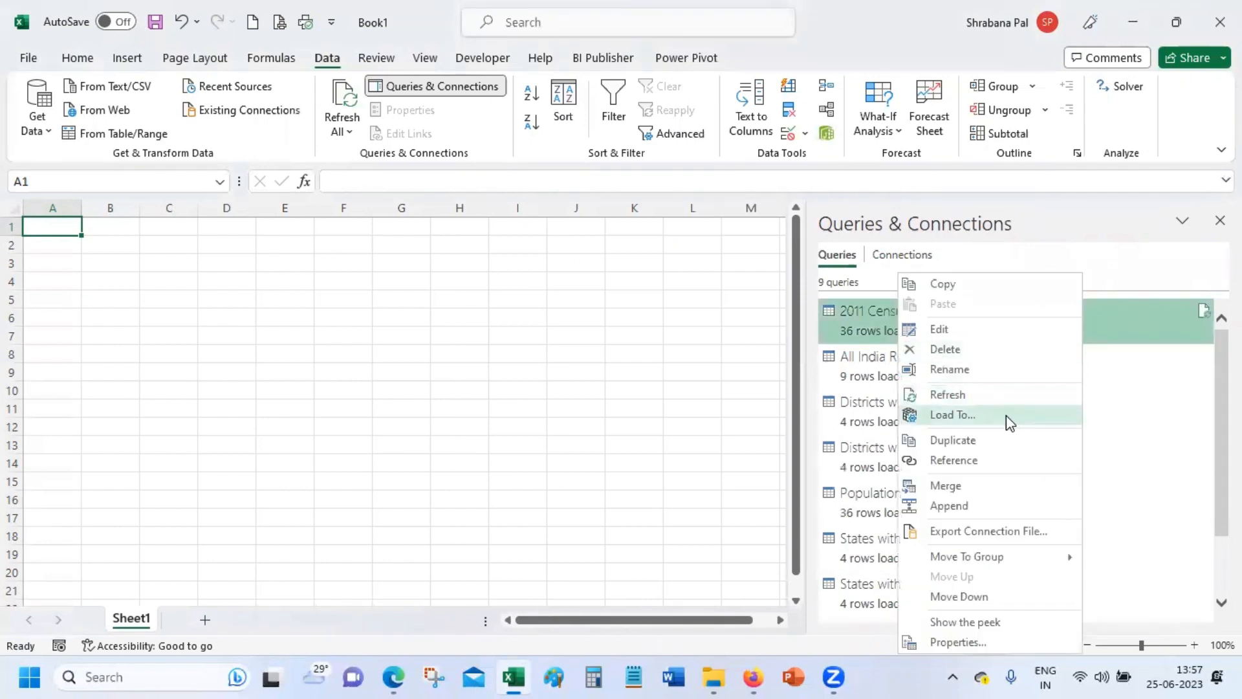
left_click(953, 415)
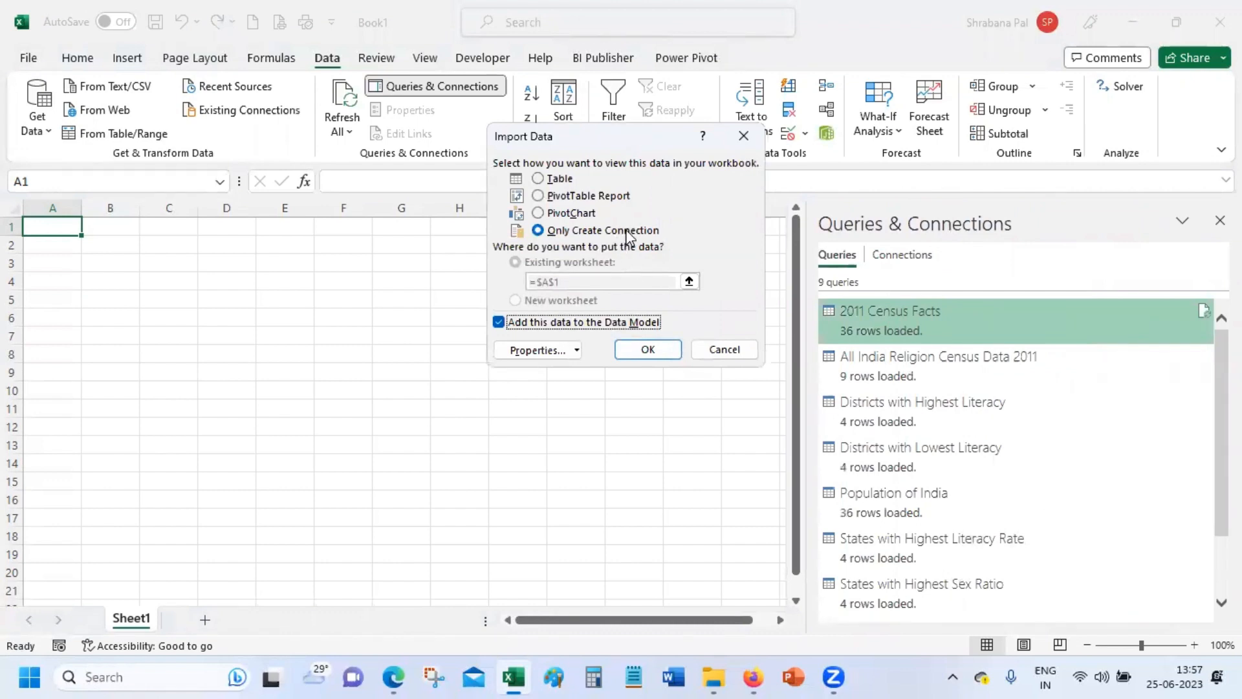
left_click(561, 180)
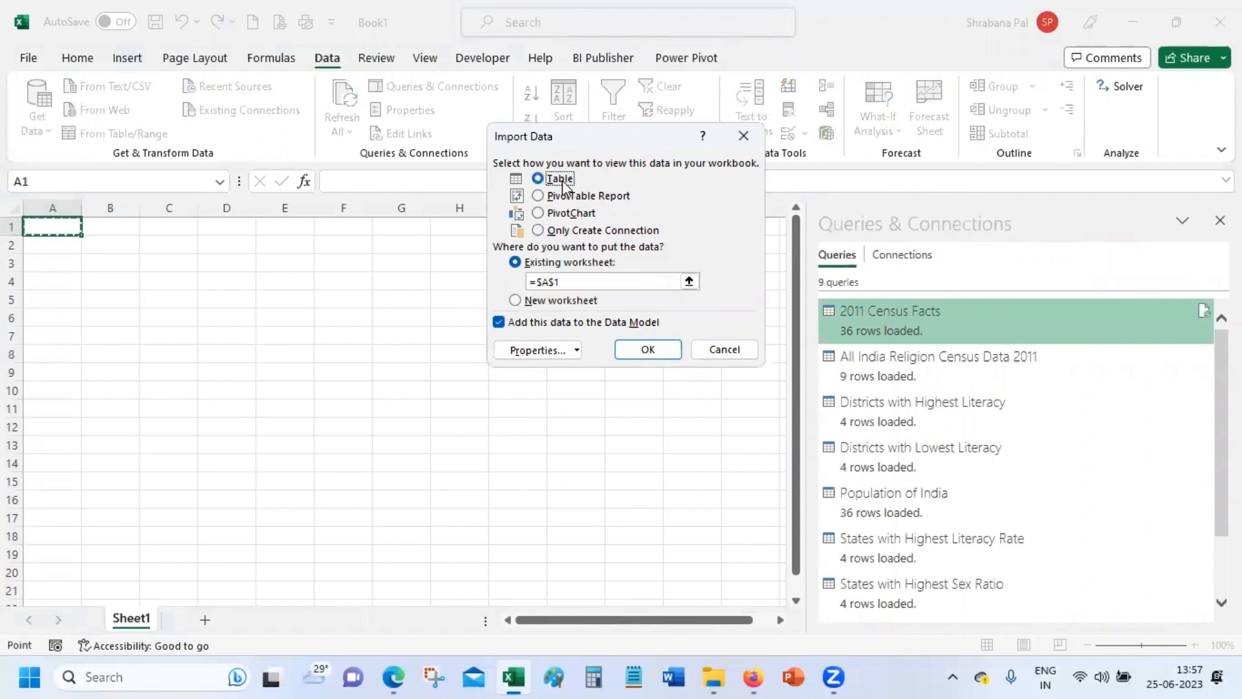
left_click(647, 350)
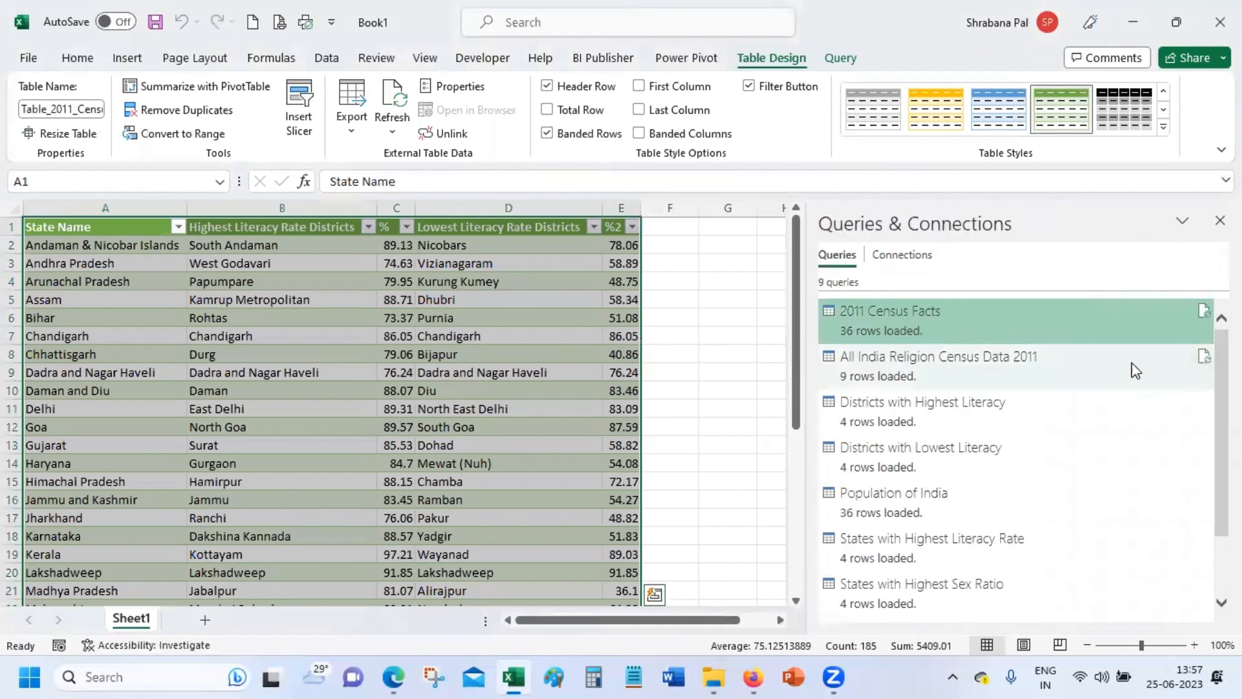
Select cell G8 beside the 2011 Census Facts table
mouse_move(1093, 376)
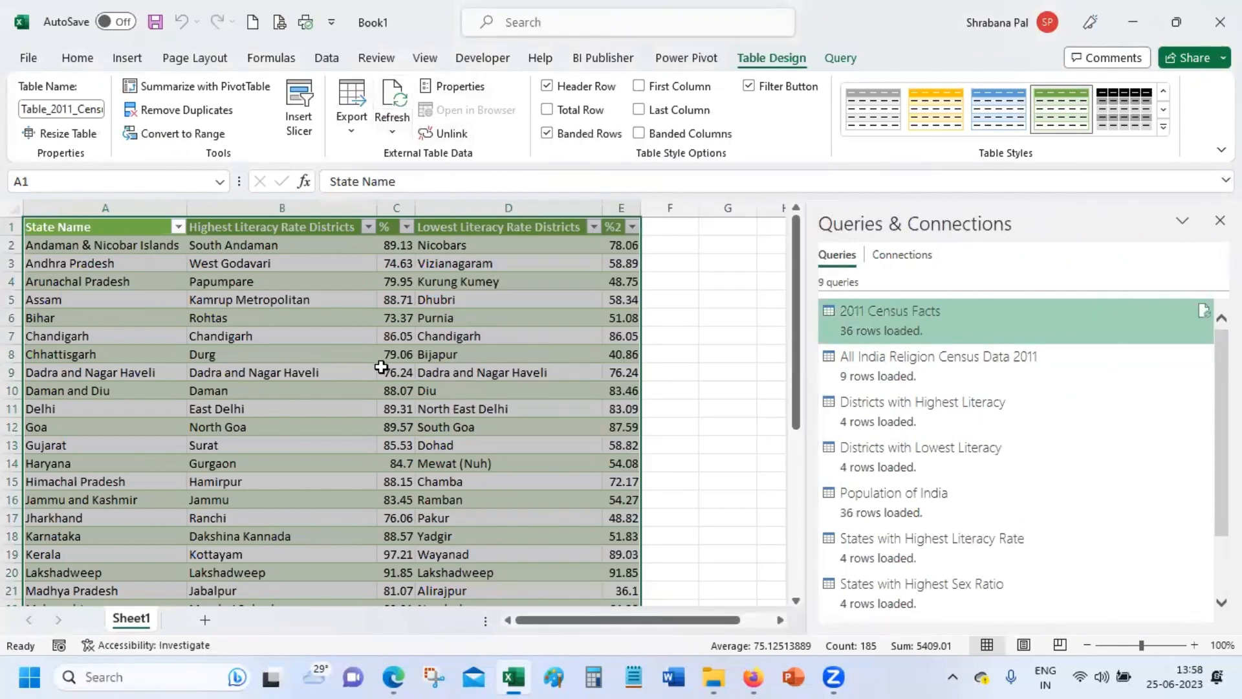
left_click(728, 358)
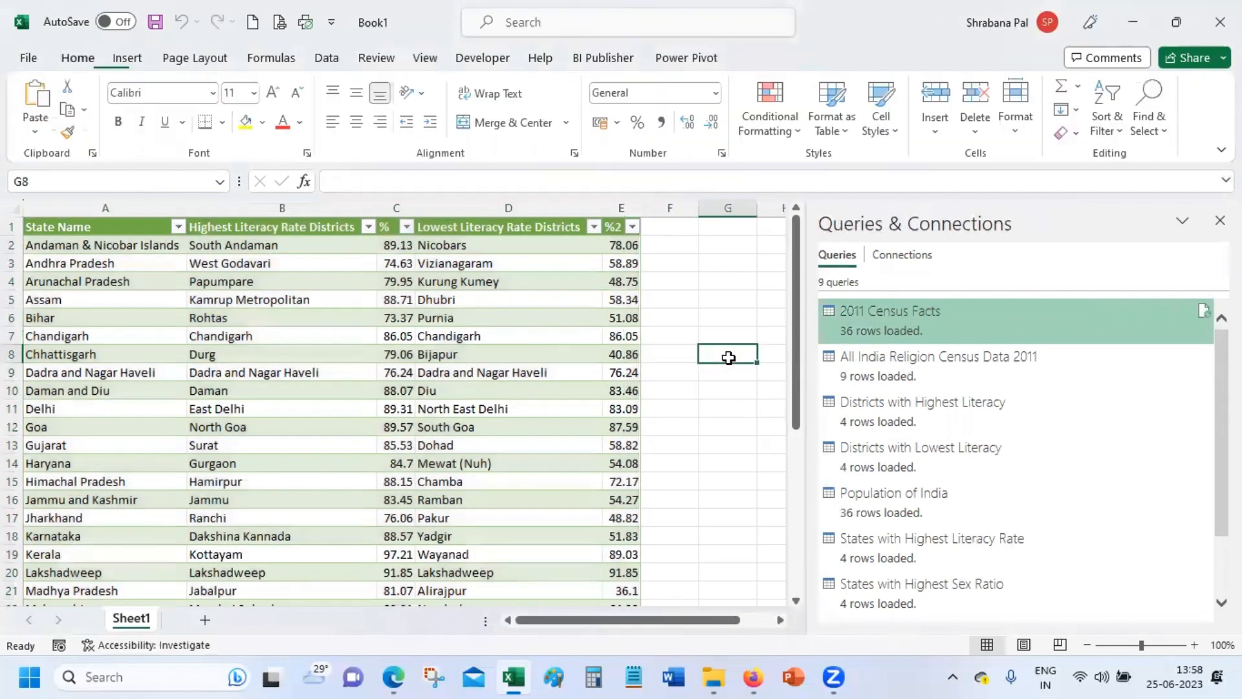
scroll(696, 123, "down", 4)
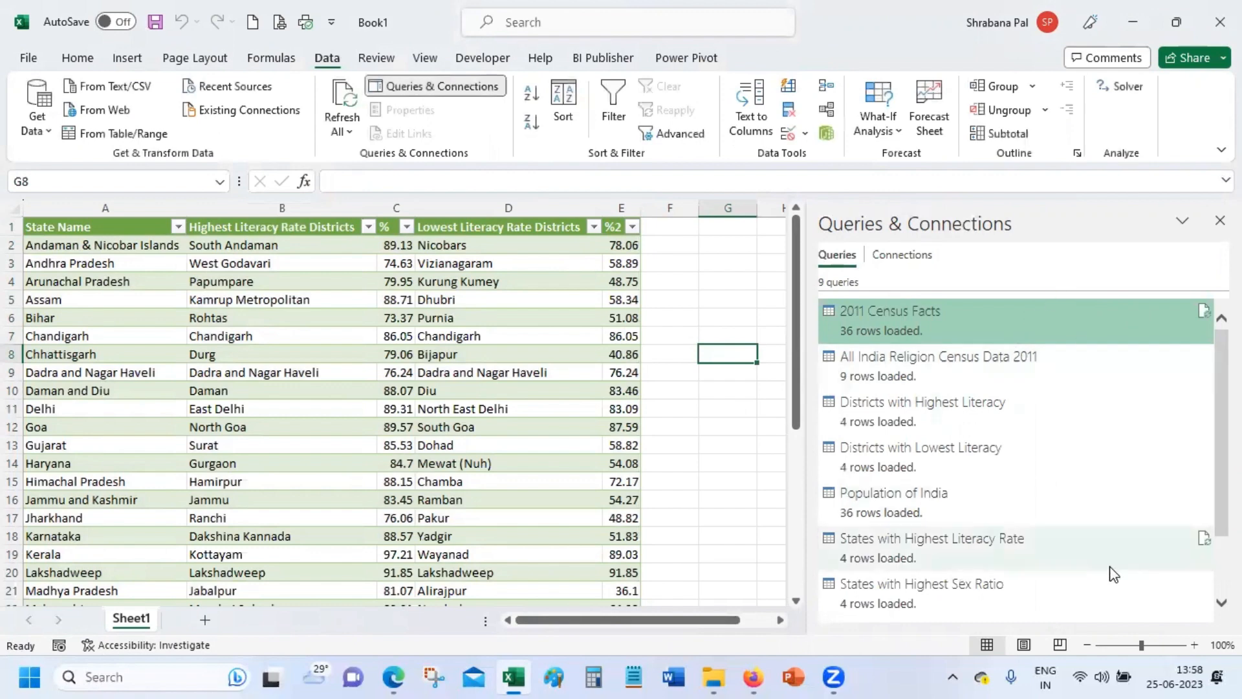
View the properties of the ThisWorkbookDataModel connection, dismiss them without changes, and return to the query list
left_click(921, 257)
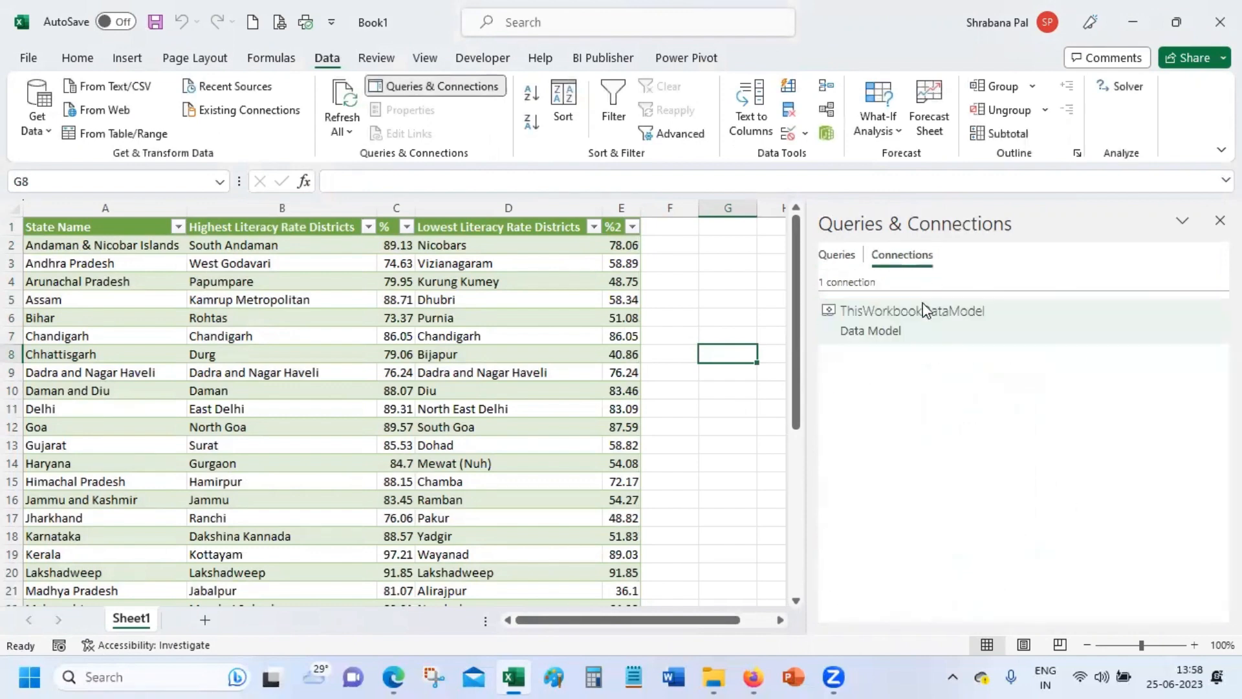
right_click(930, 328)
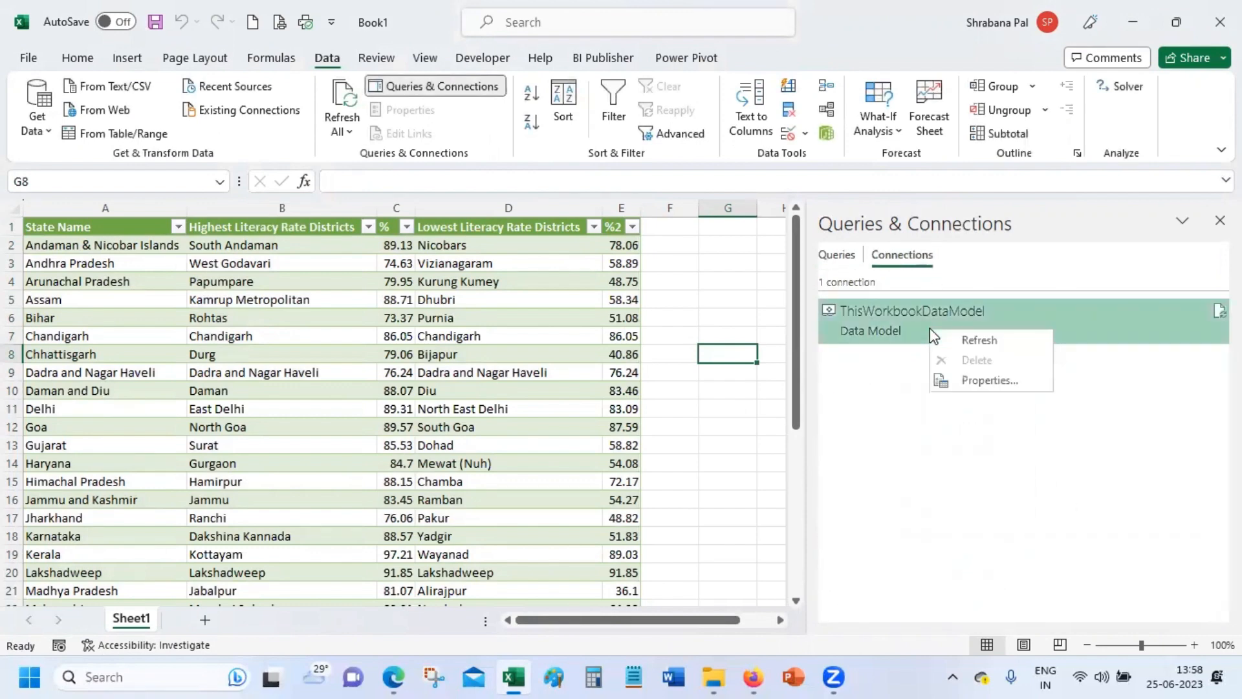
left_click(992, 381)
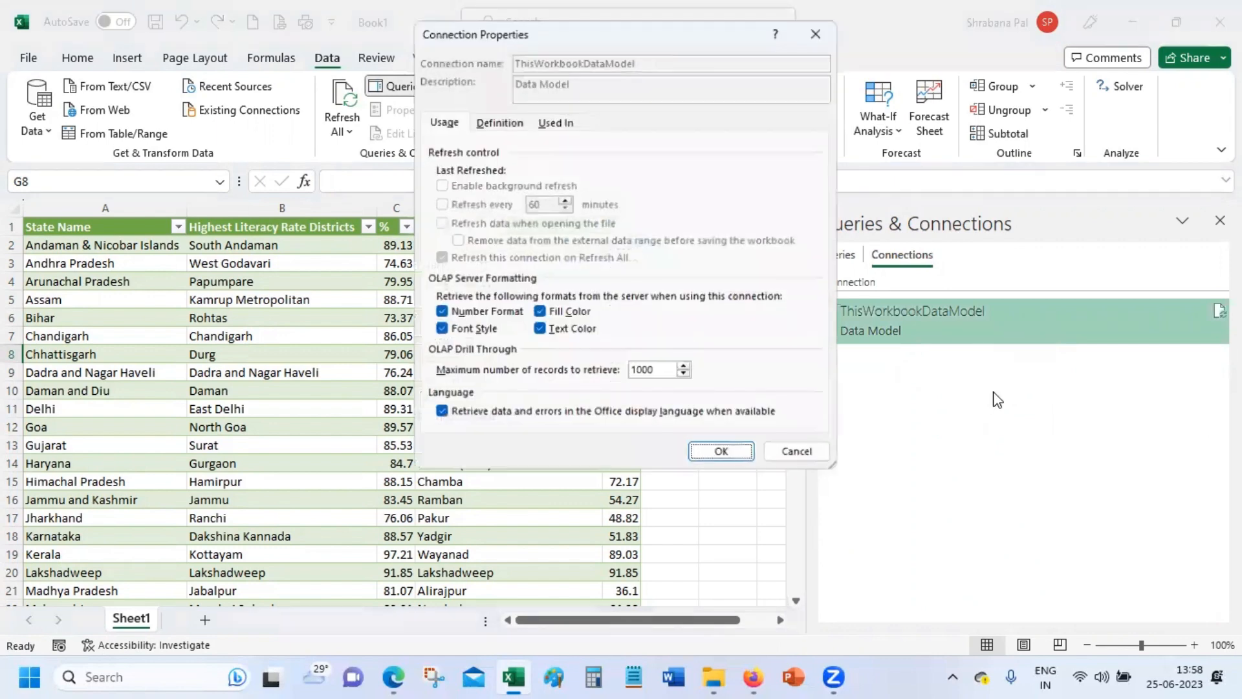
left_click(799, 455)
left_click(837, 257)
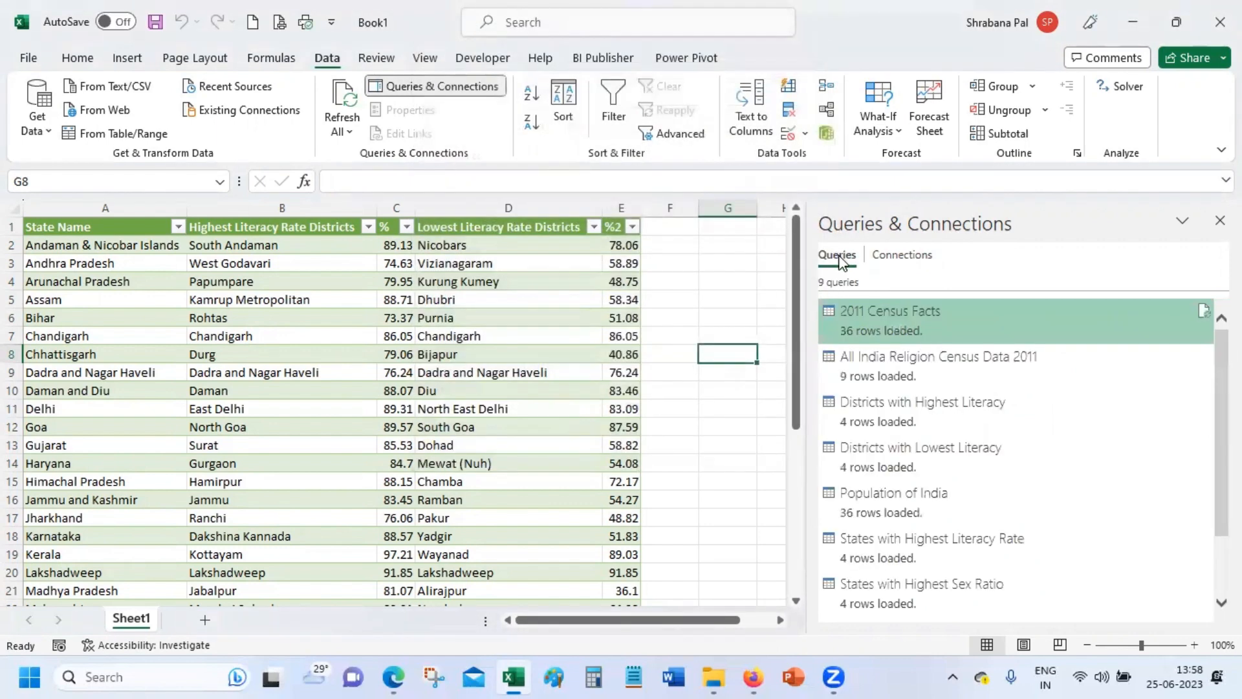
Load the All India Religion Census Data 2011 query as a table at cell G8 of the existing worksheet
left_click(949, 382)
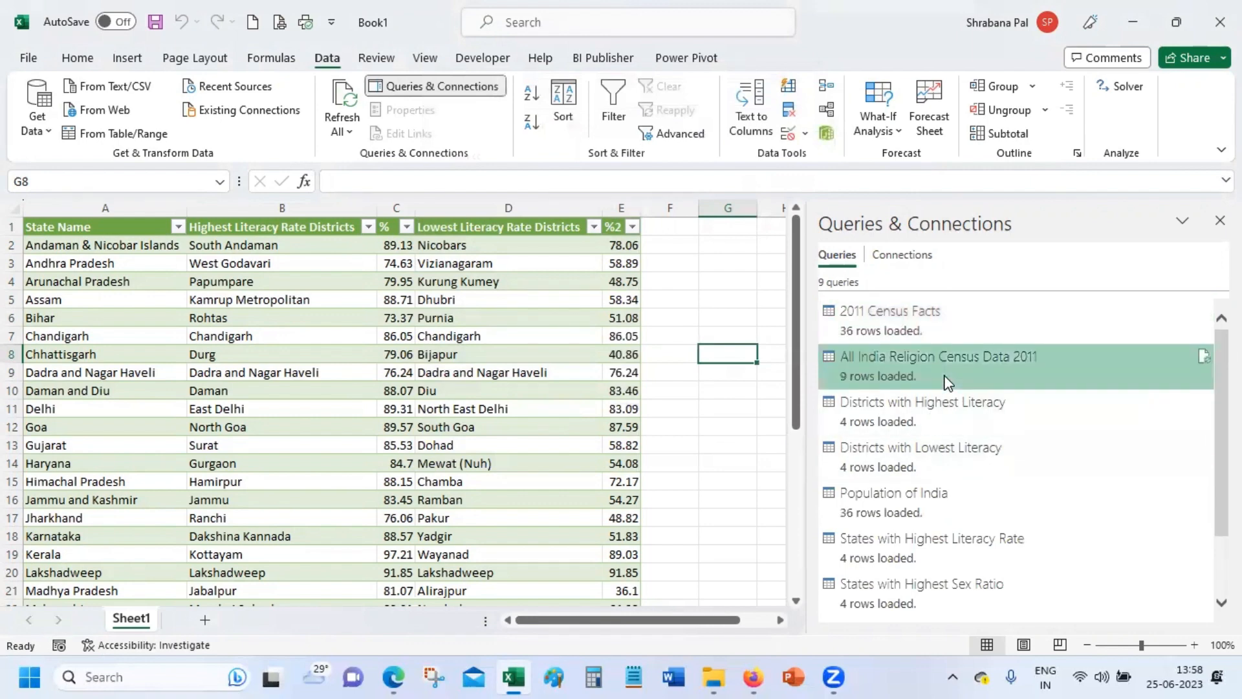
right_click(946, 381)
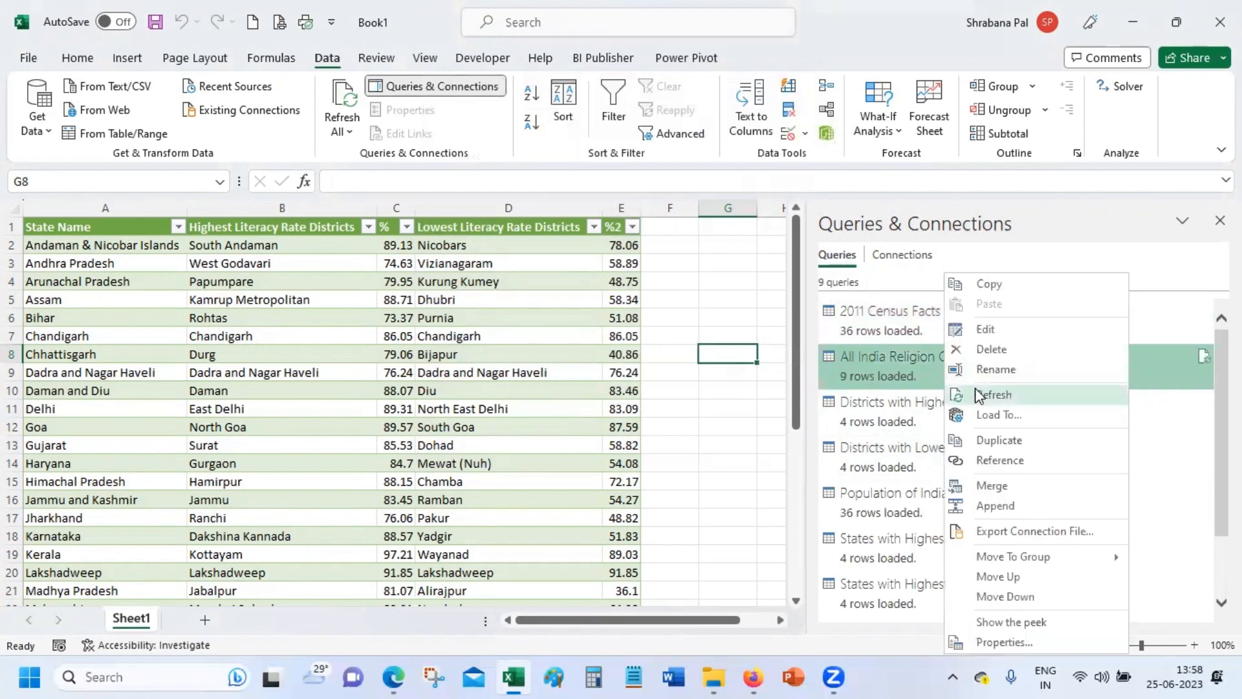
left_click(994, 414)
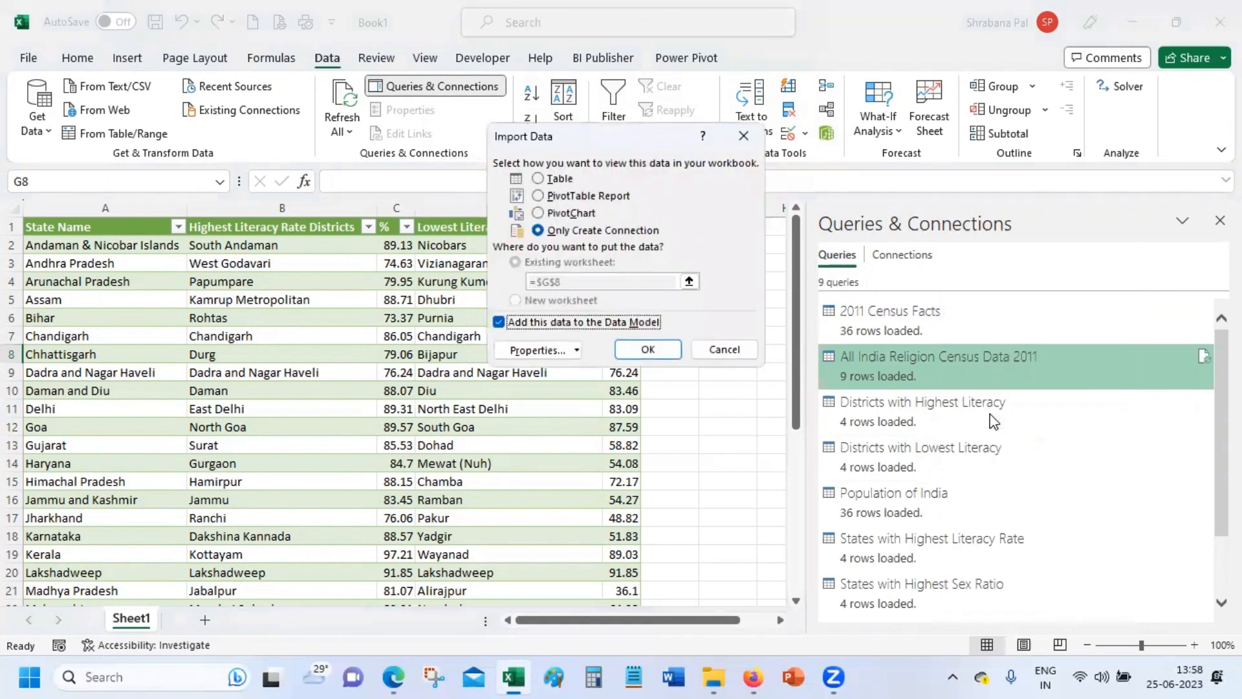
left_click(569, 178)
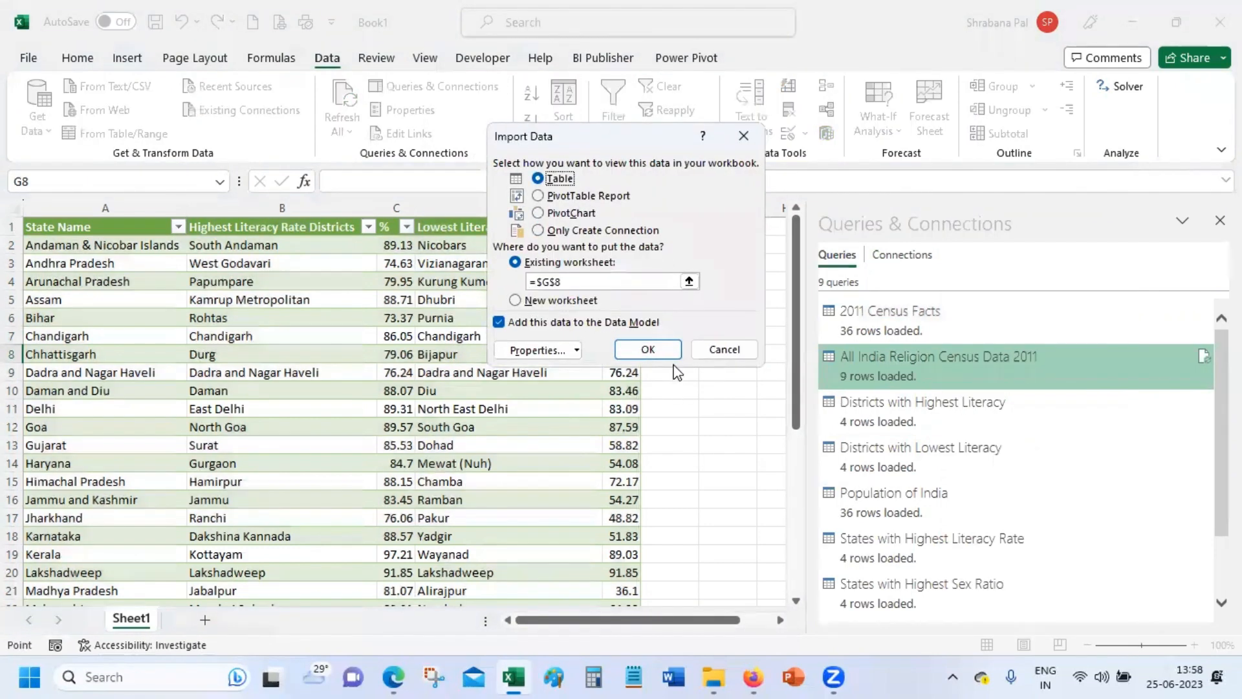
left_click(666, 350)
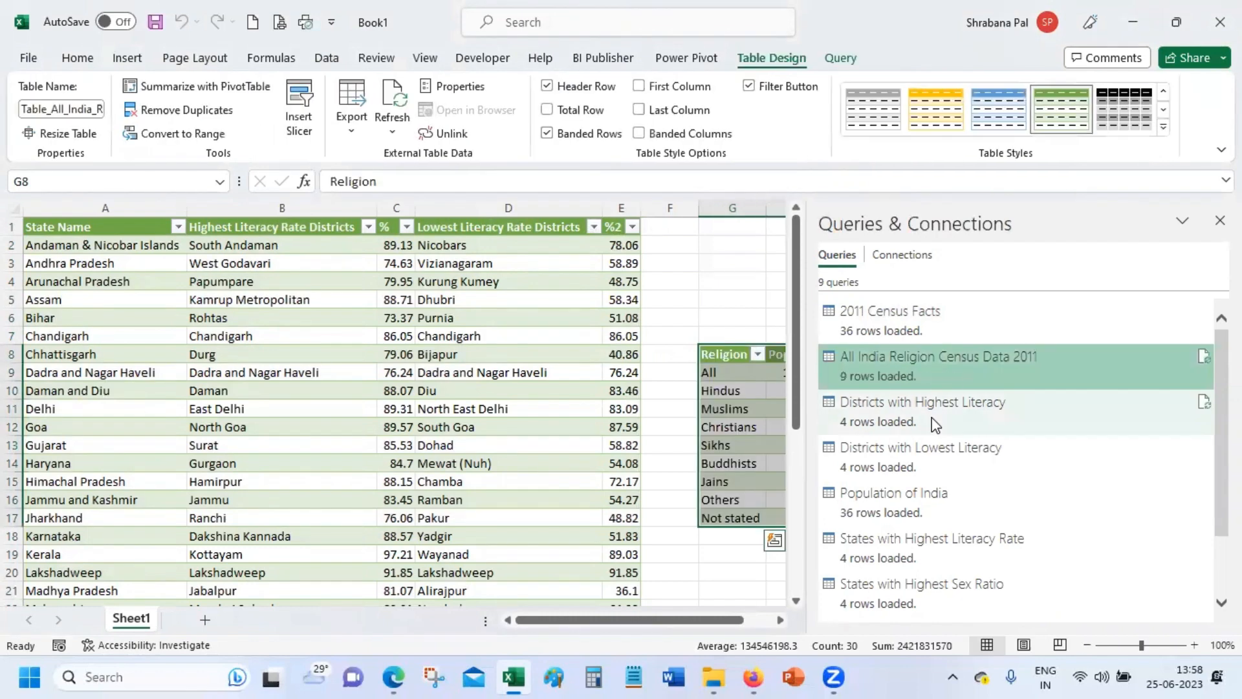
mouse_move(934, 424)
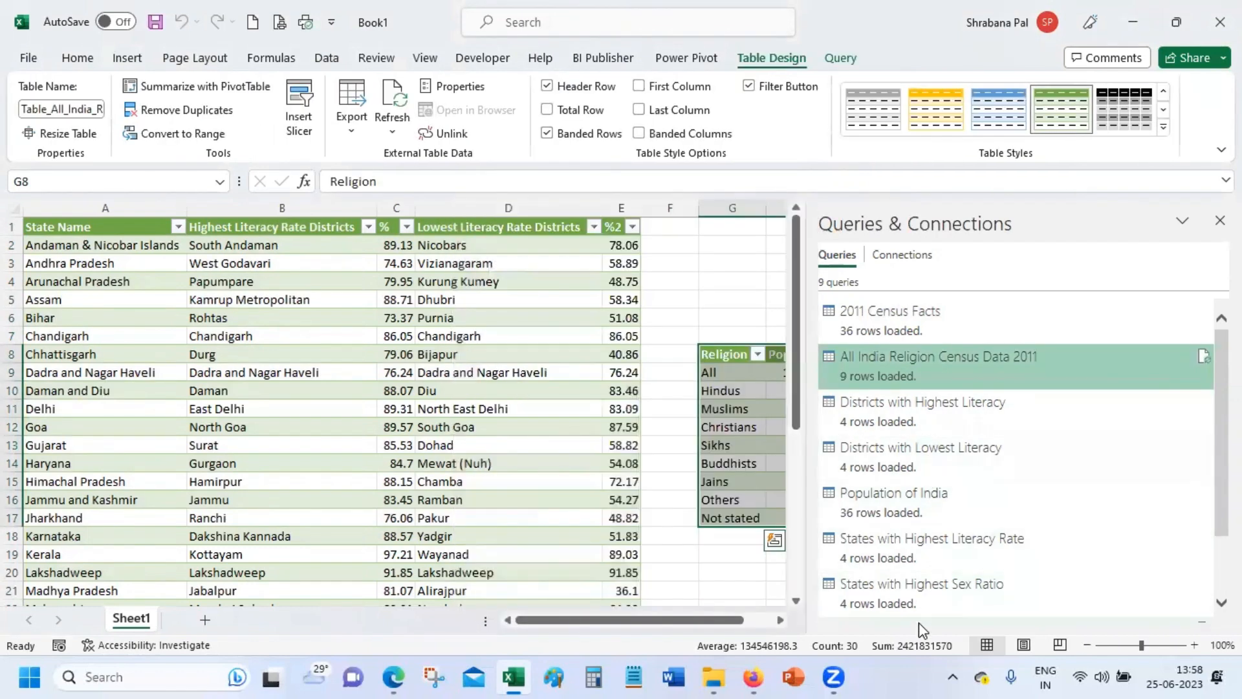
left_click(785, 620)
left_click(785, 620)
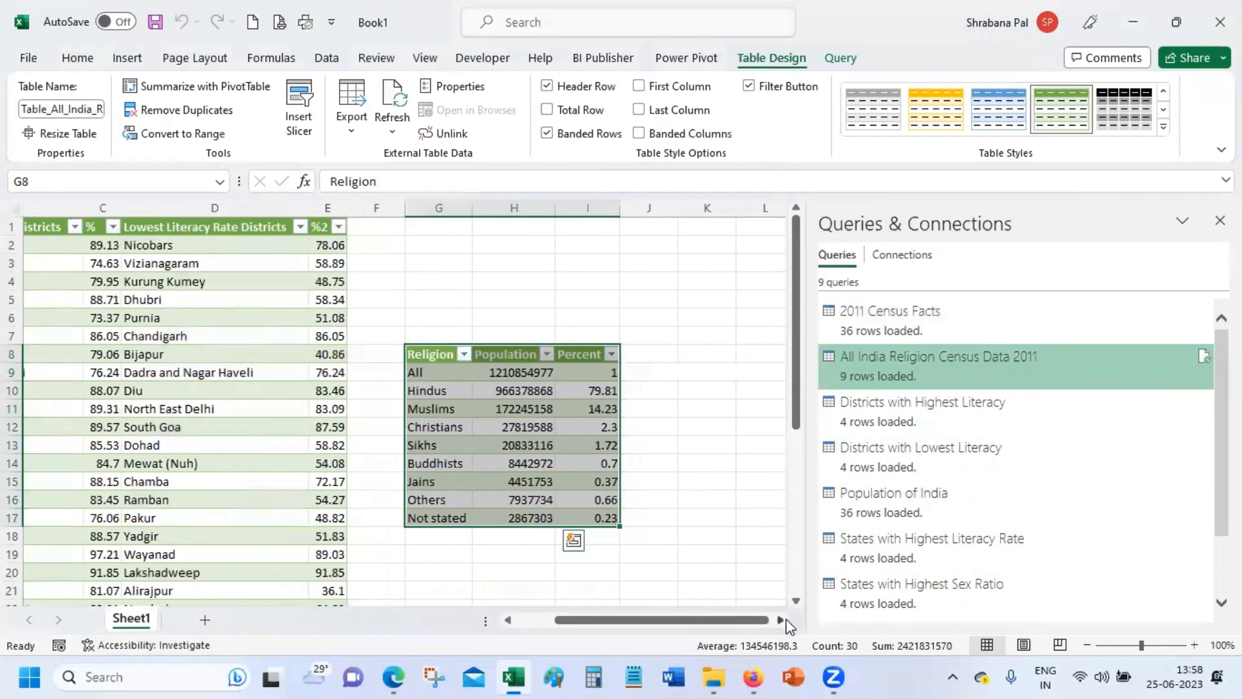
left_click(784, 620)
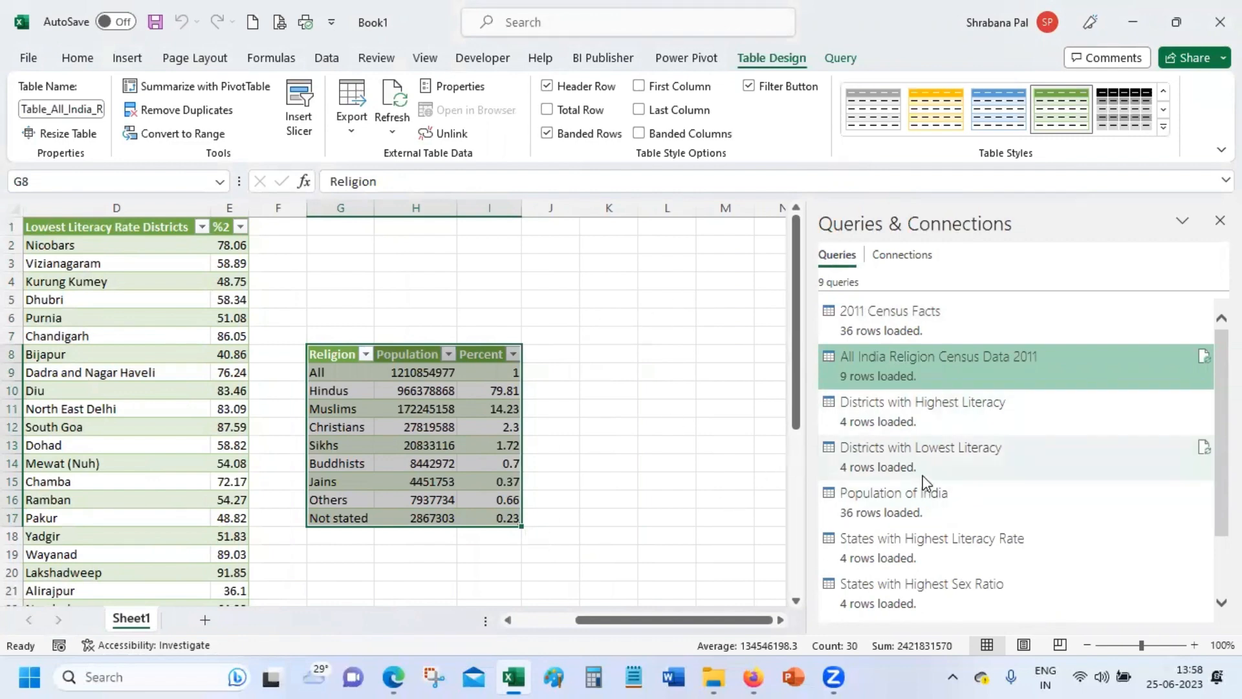
Close the current workbook without saving it and start a new blank workbook in Excel
mouse_move(926, 482)
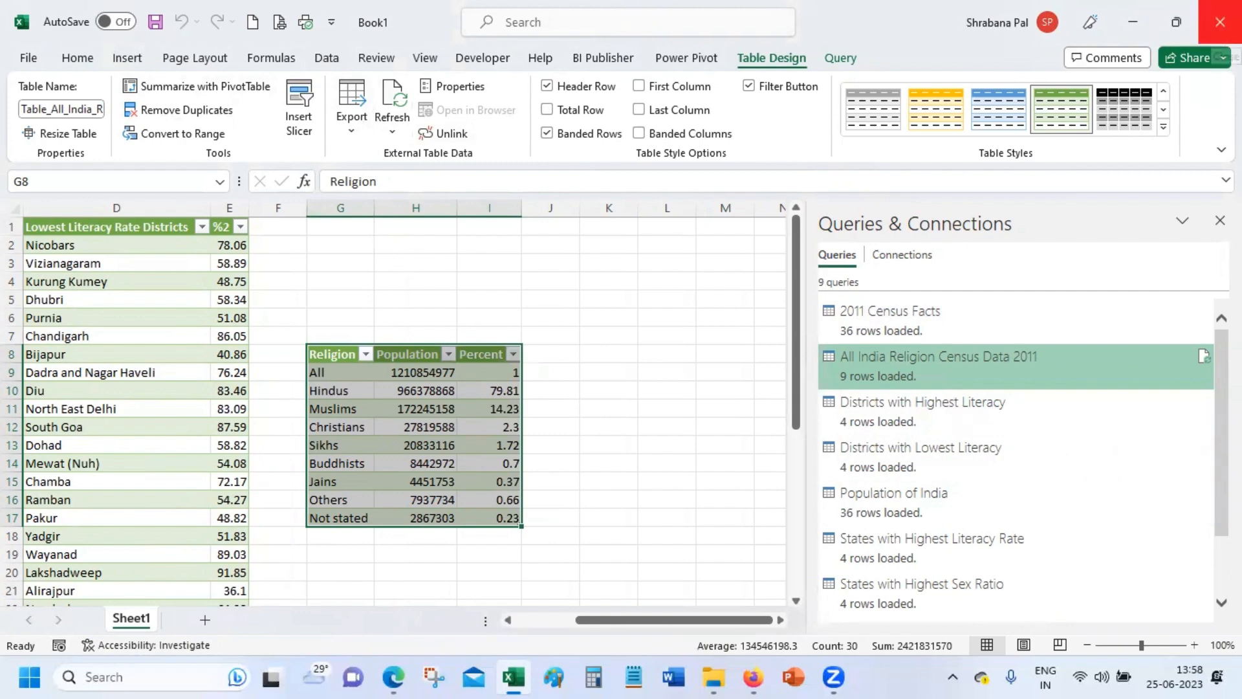
left_click(1220, 27)
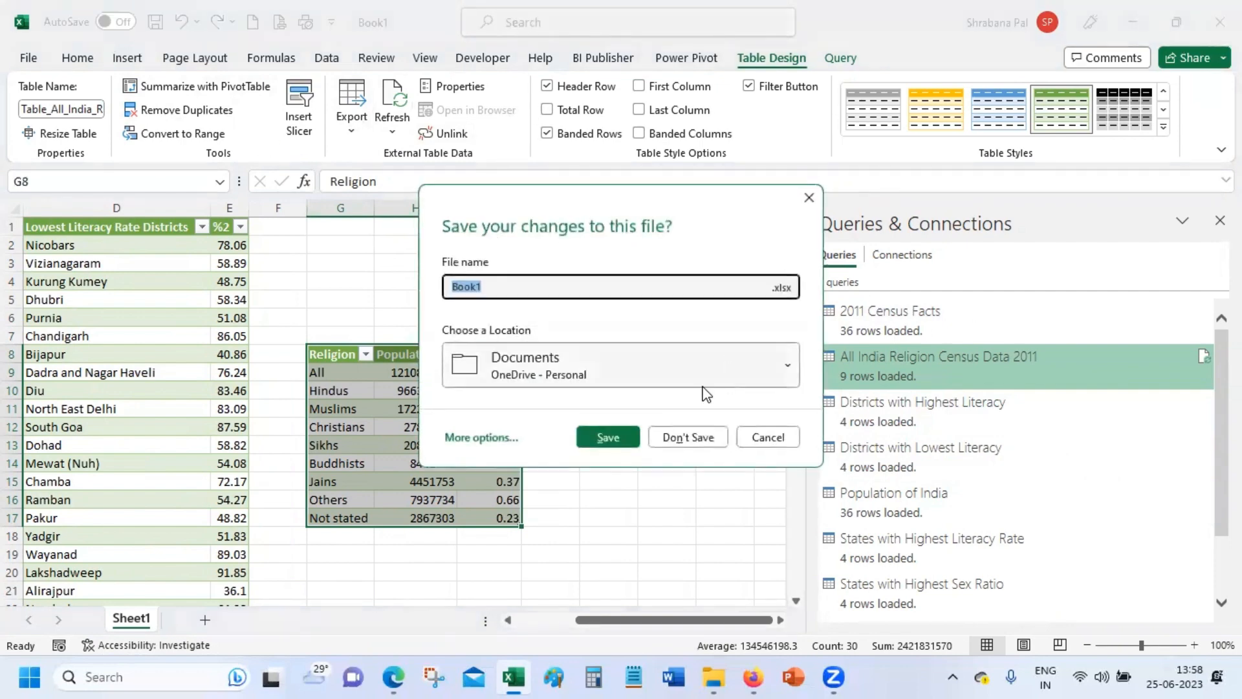
left_click(693, 435)
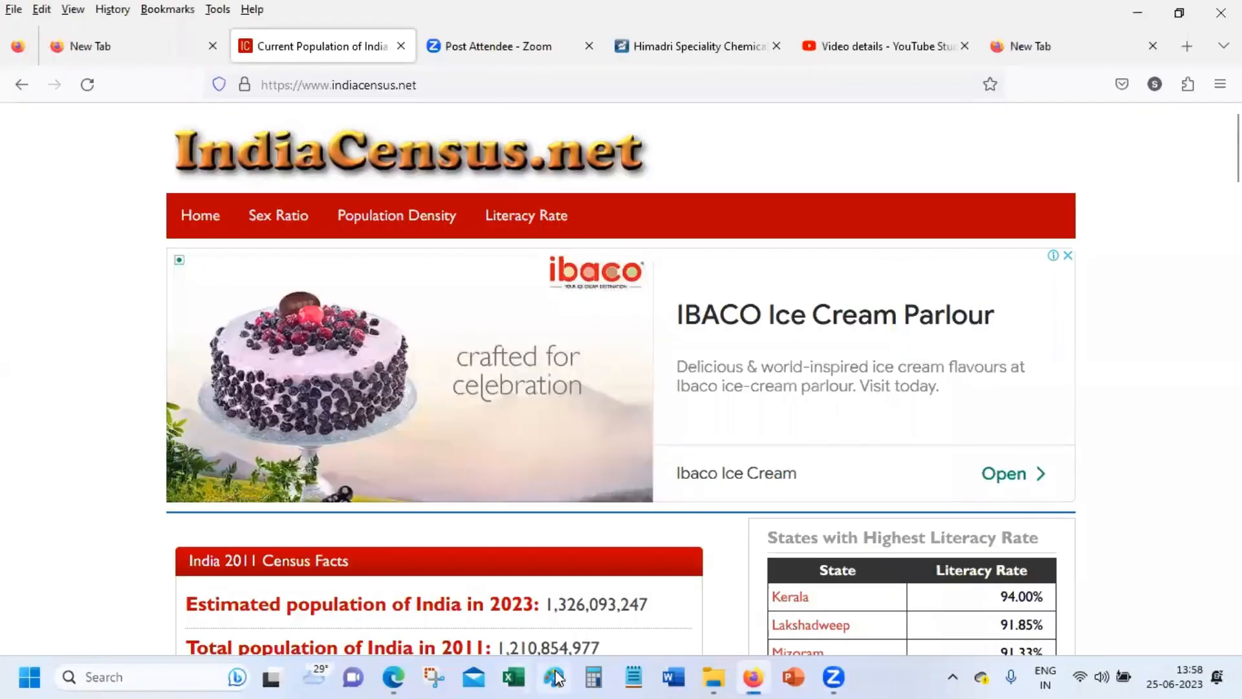
left_click(521, 677)
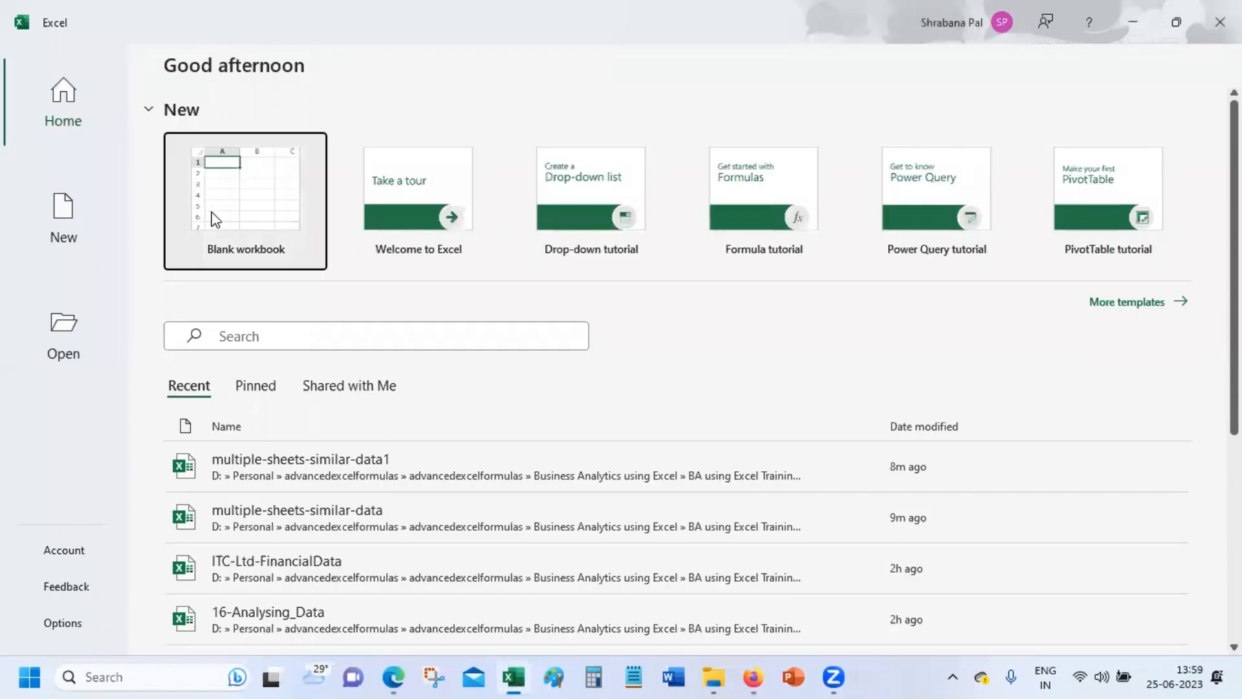
left_click(215, 220)
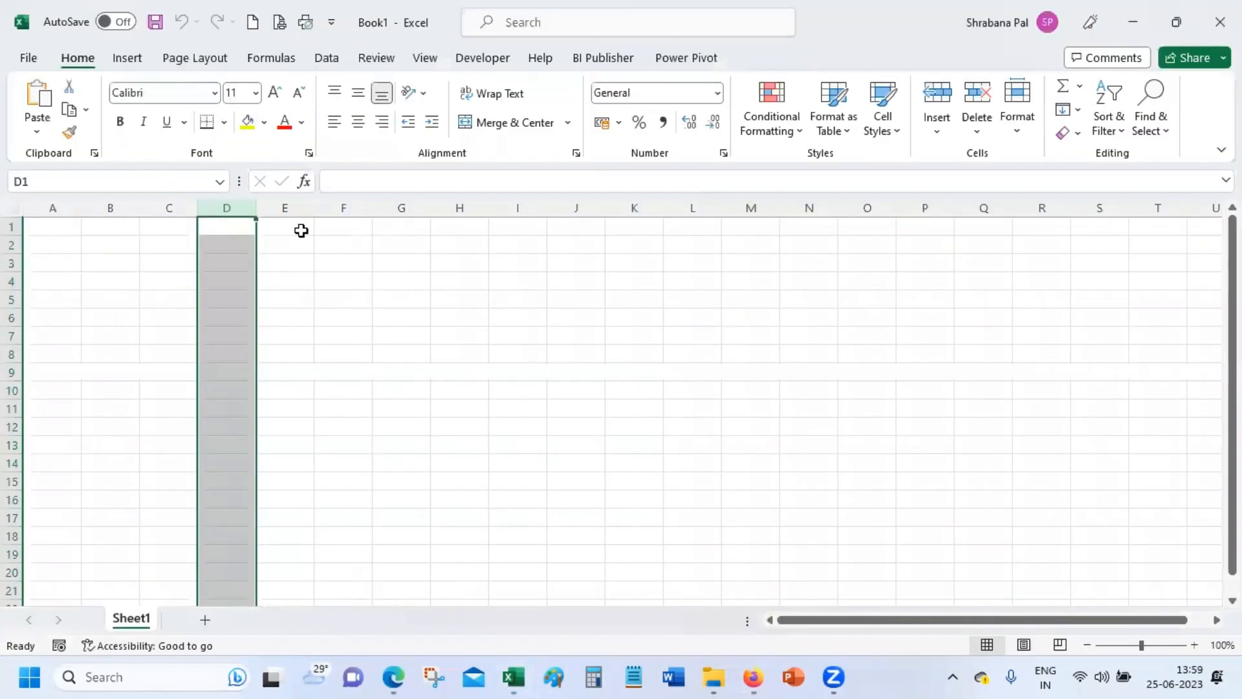
left_click(327, 58)
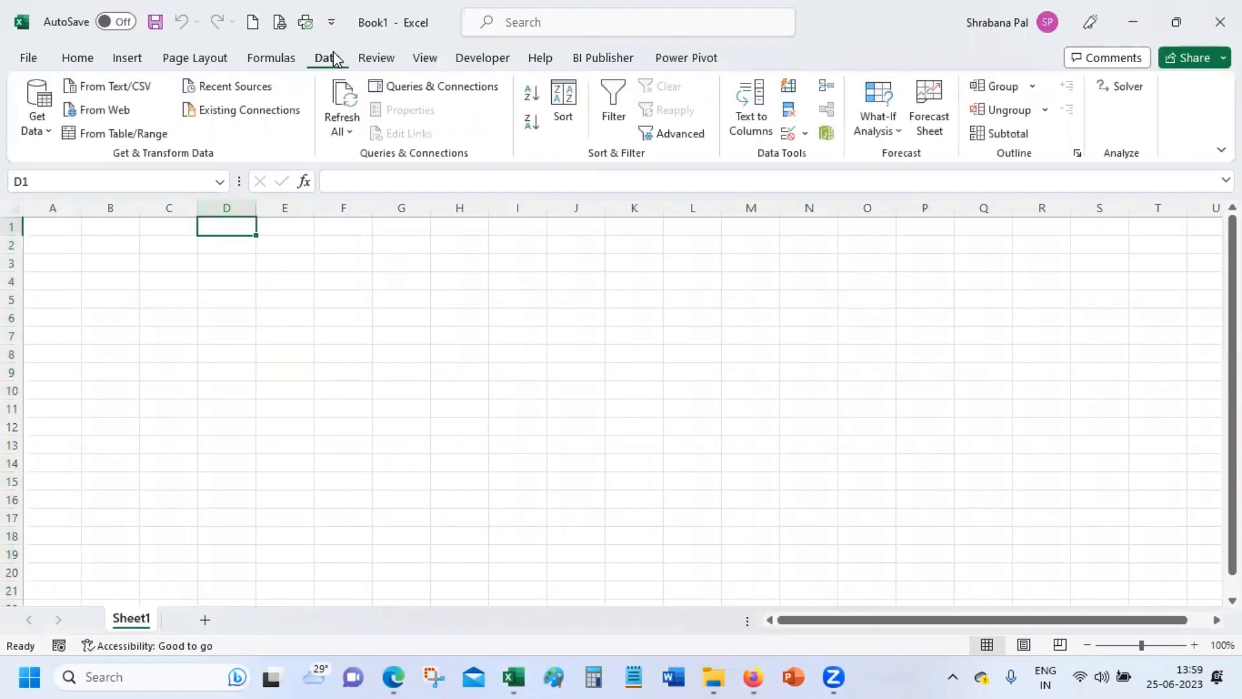
left_click(113, 115)
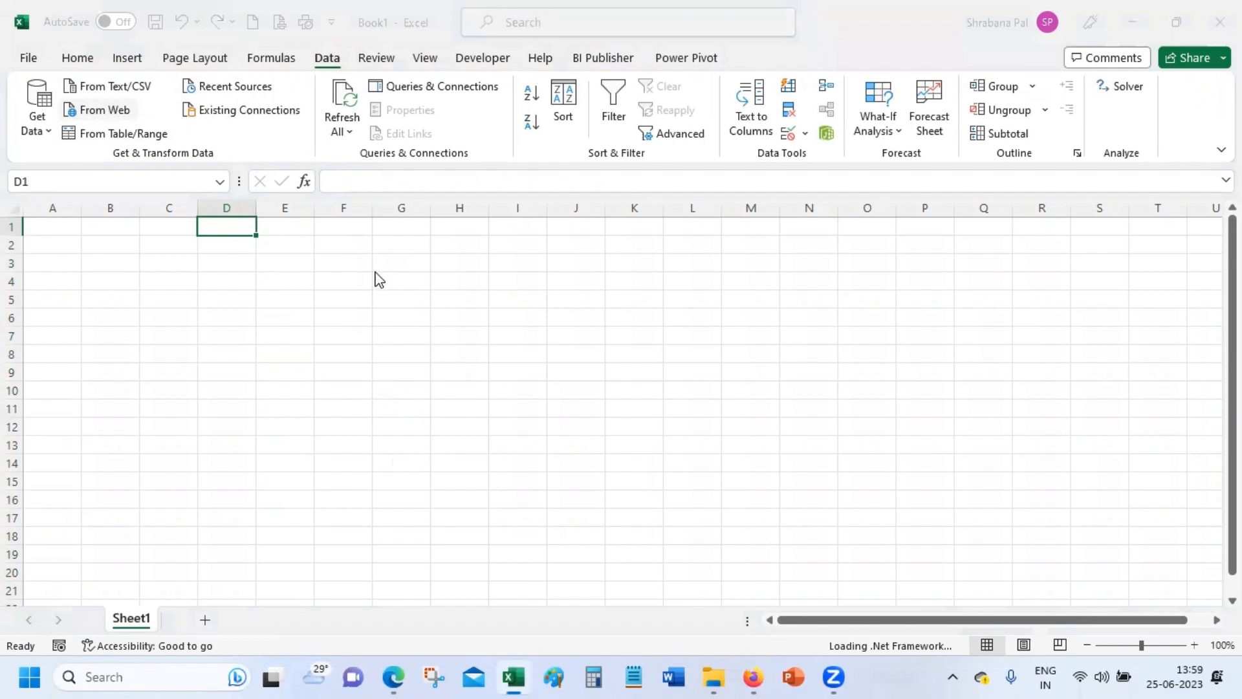
type("https://www.indiacensus.net/")
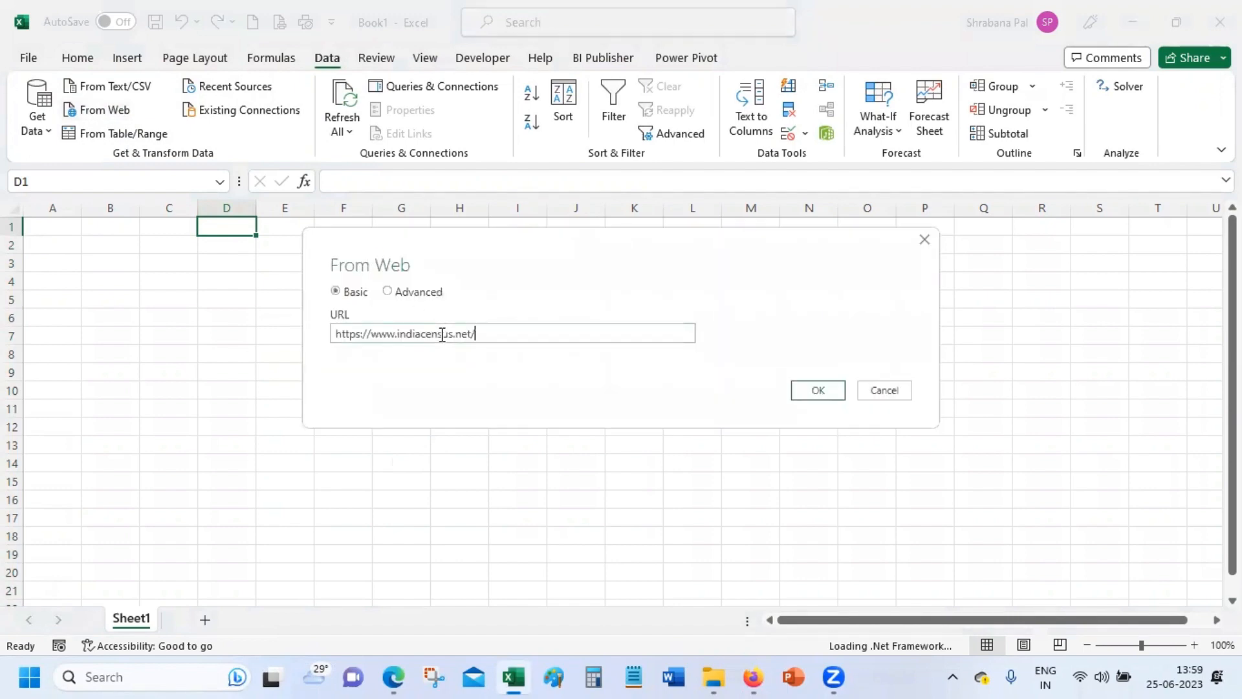
left_click(807, 394)
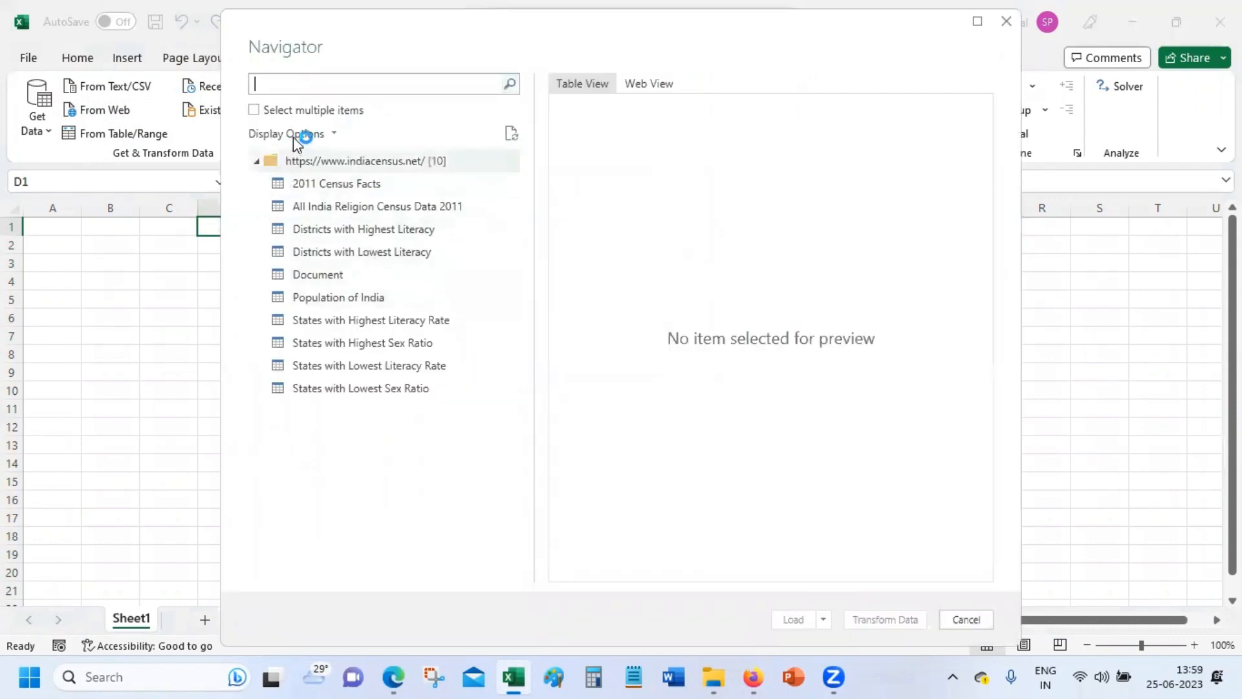
Enable selection of multiple items and select every census table except Document
left_click(253, 109)
left_click(276, 183)
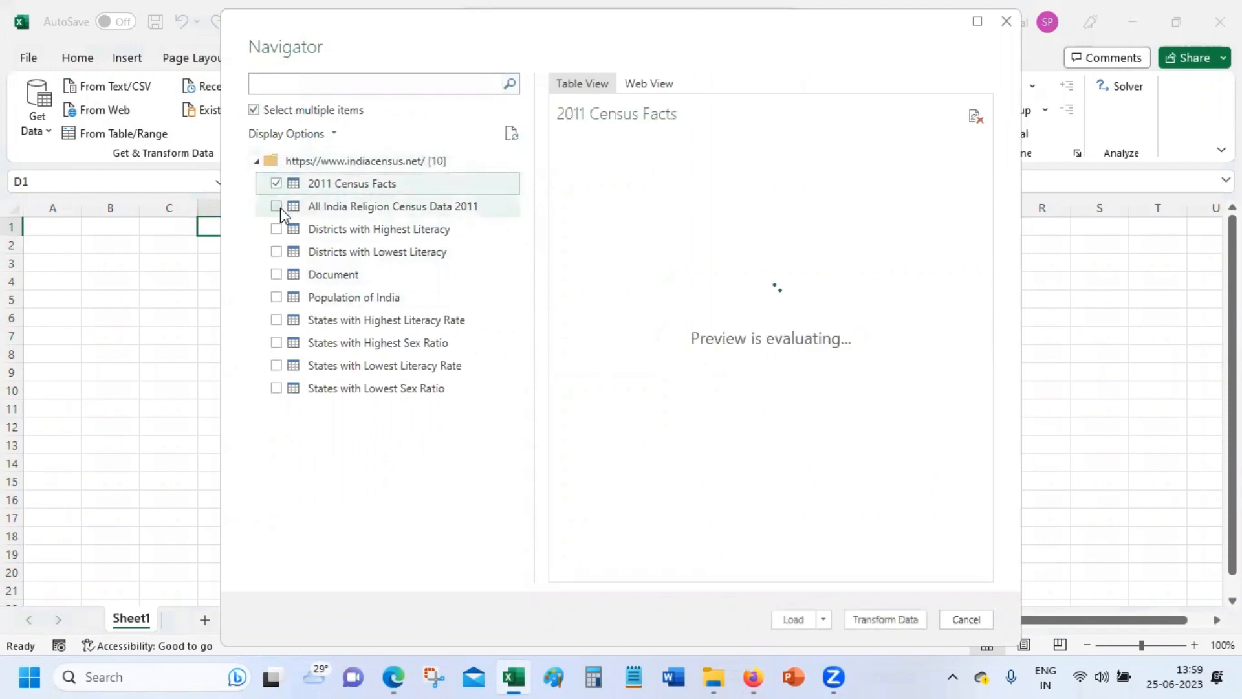
left_click(276, 206)
left_click(276, 229)
left_click(276, 251)
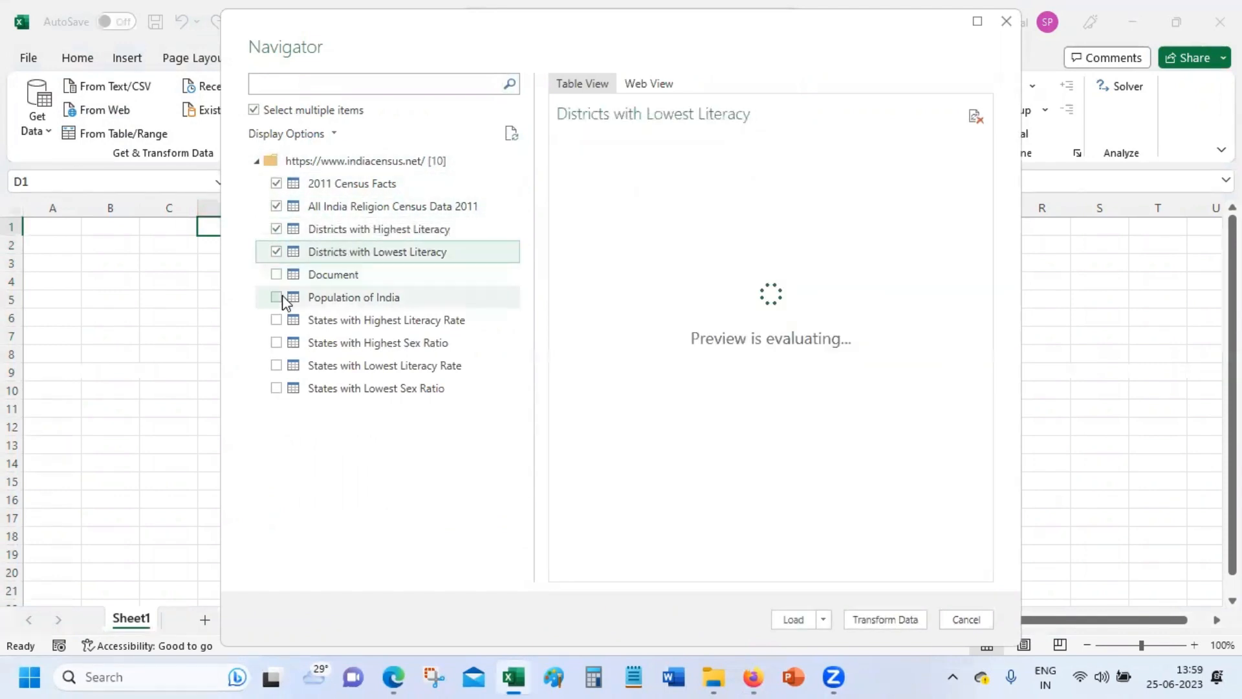
left_click(284, 300)
left_click(276, 319)
left_click(276, 343)
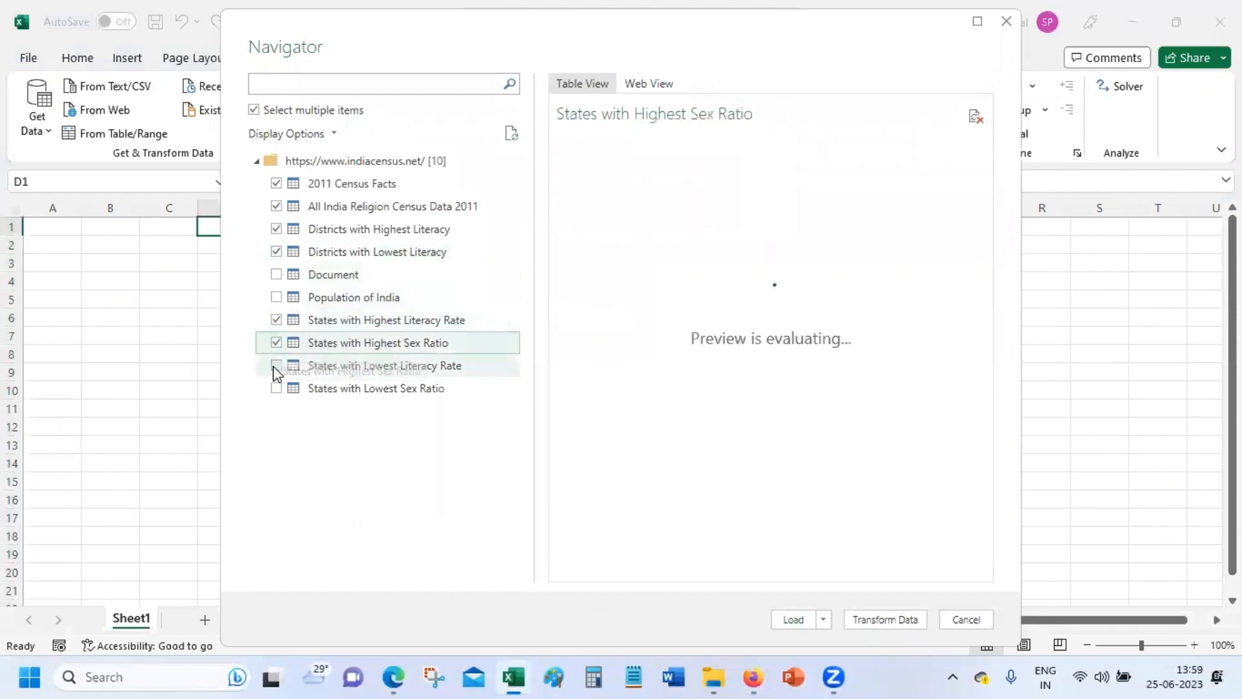
left_click(275, 366)
left_click(276, 388)
left_click(278, 297)
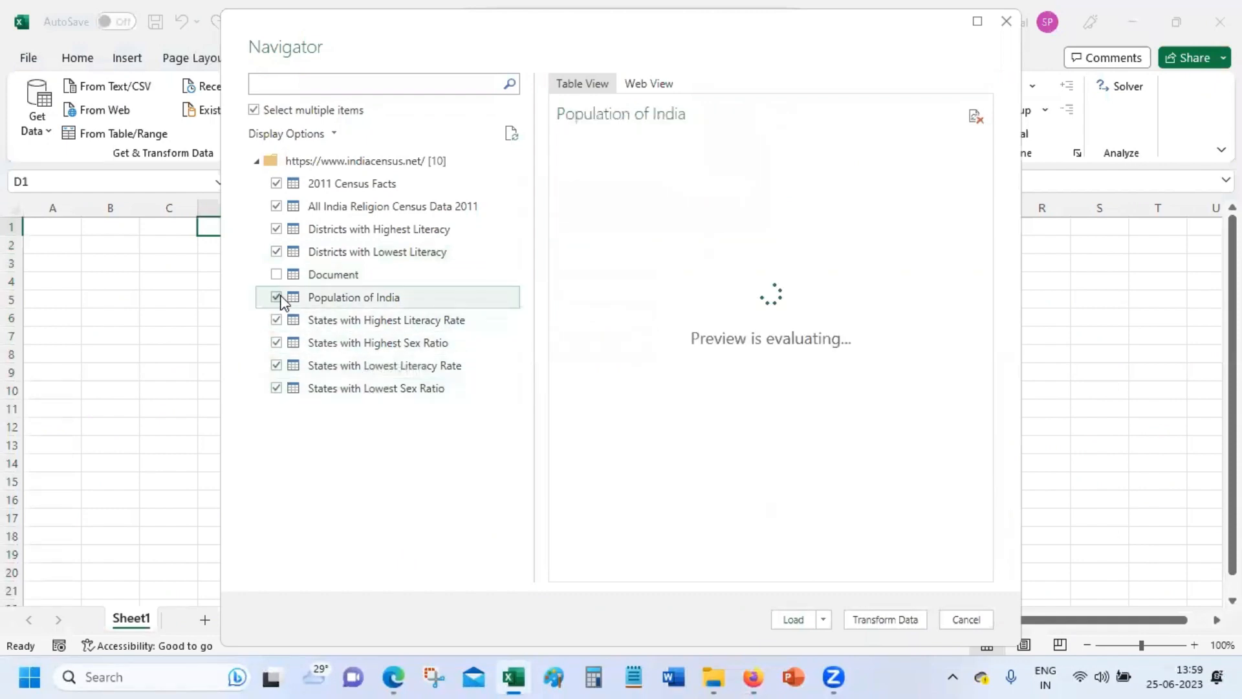
Load the selected queries as tables on new worksheets, with the data added to the Data Model
left_click(823, 620)
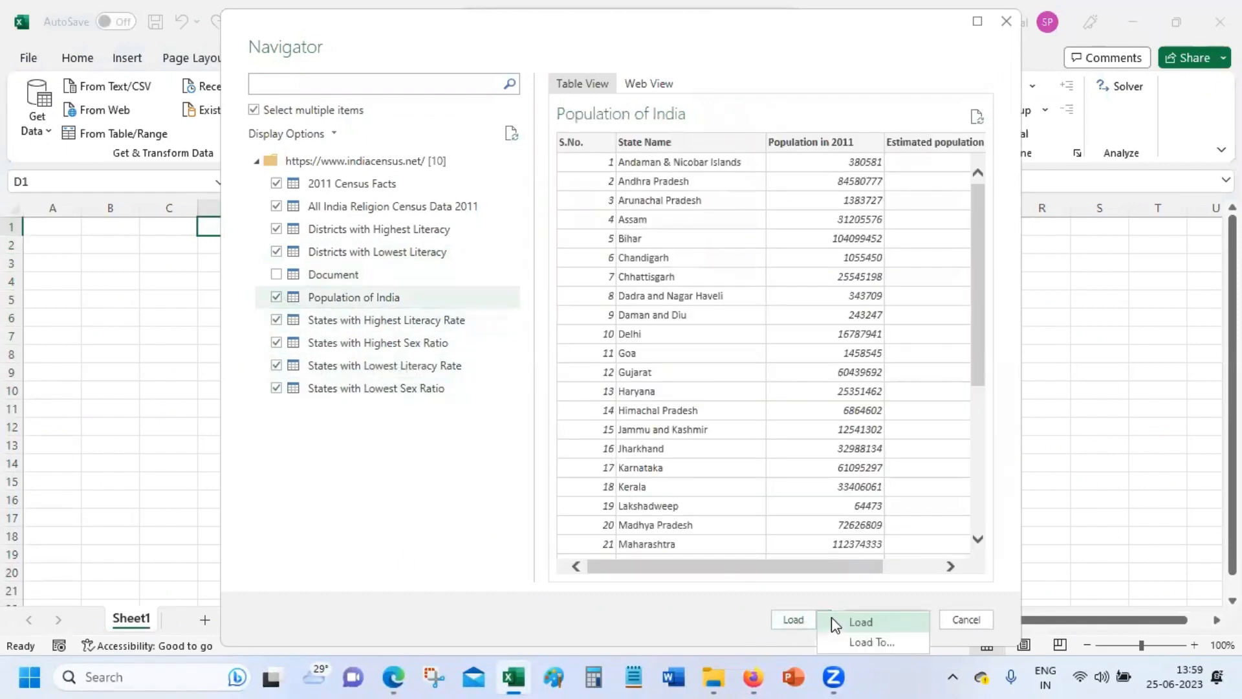
left_click(845, 642)
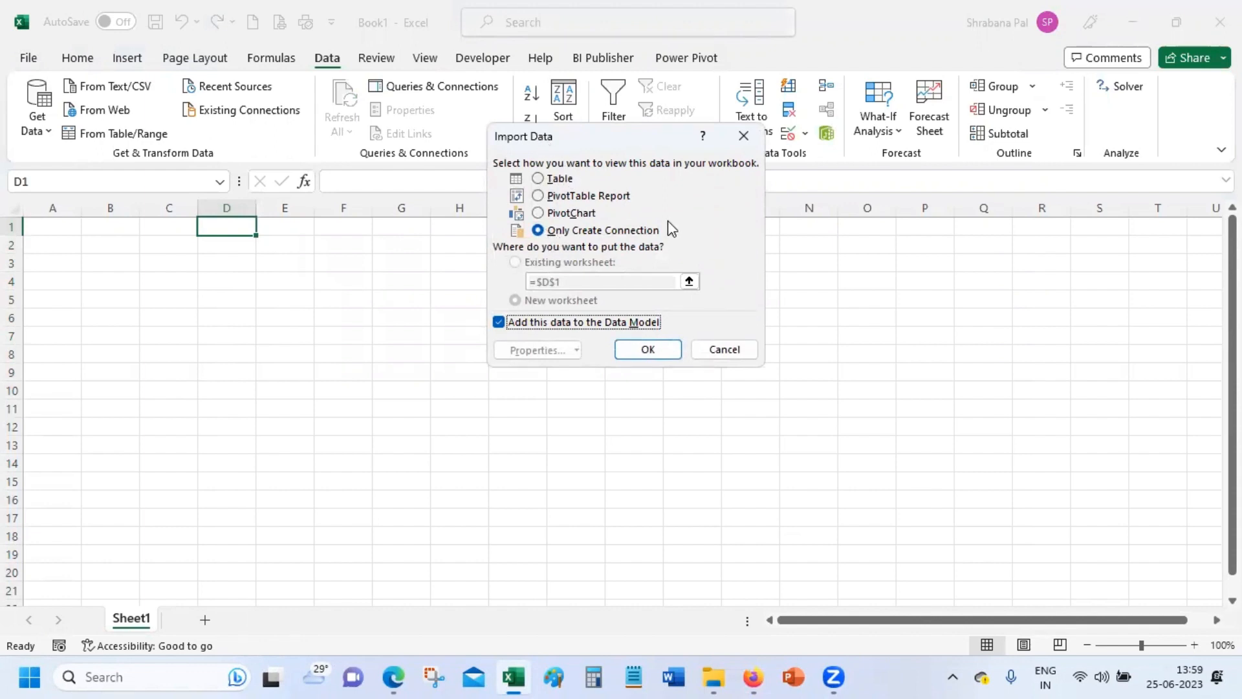
left_click(552, 182)
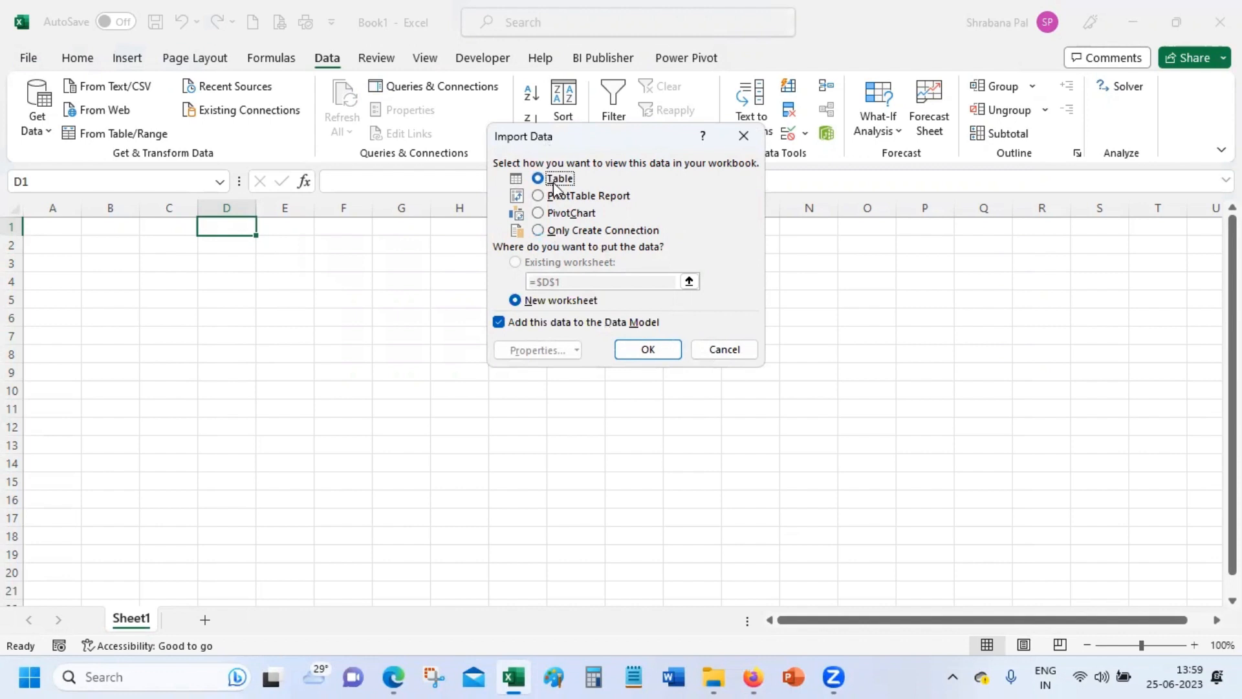
left_click(656, 357)
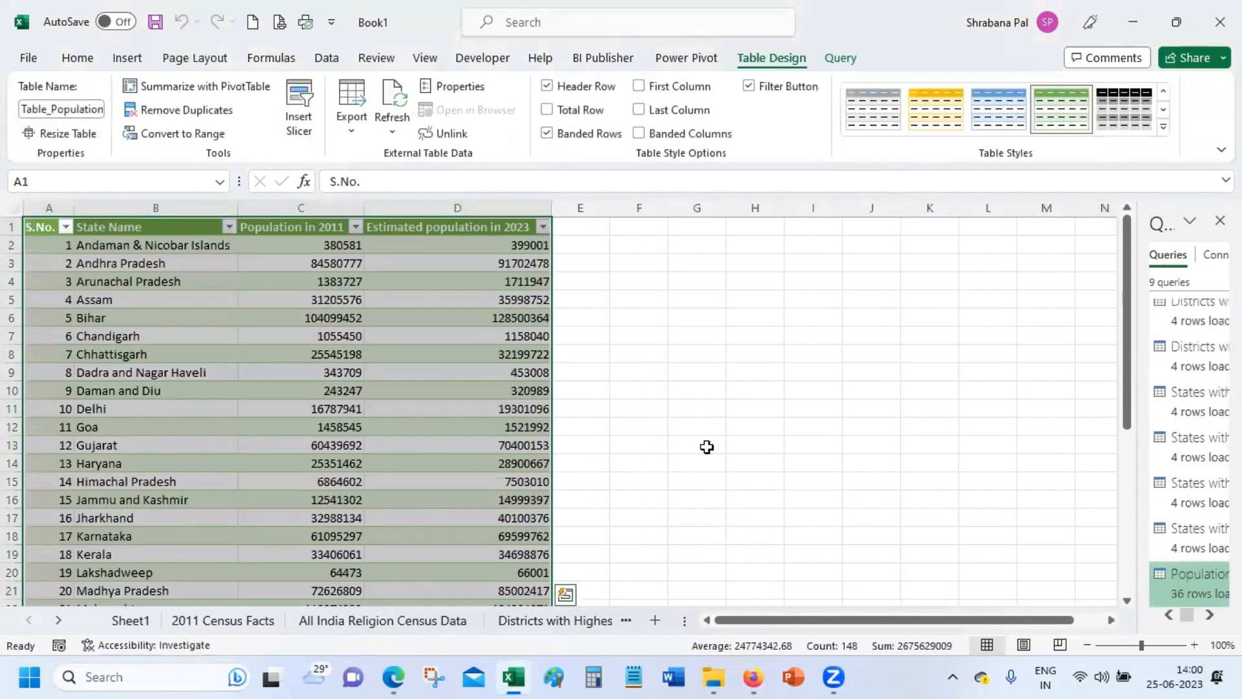
Widen the sheet tab area and review the imported tables on the sheets from 2011 Census Facts through Population of India
left_click_drag(684, 620, 1122, 641)
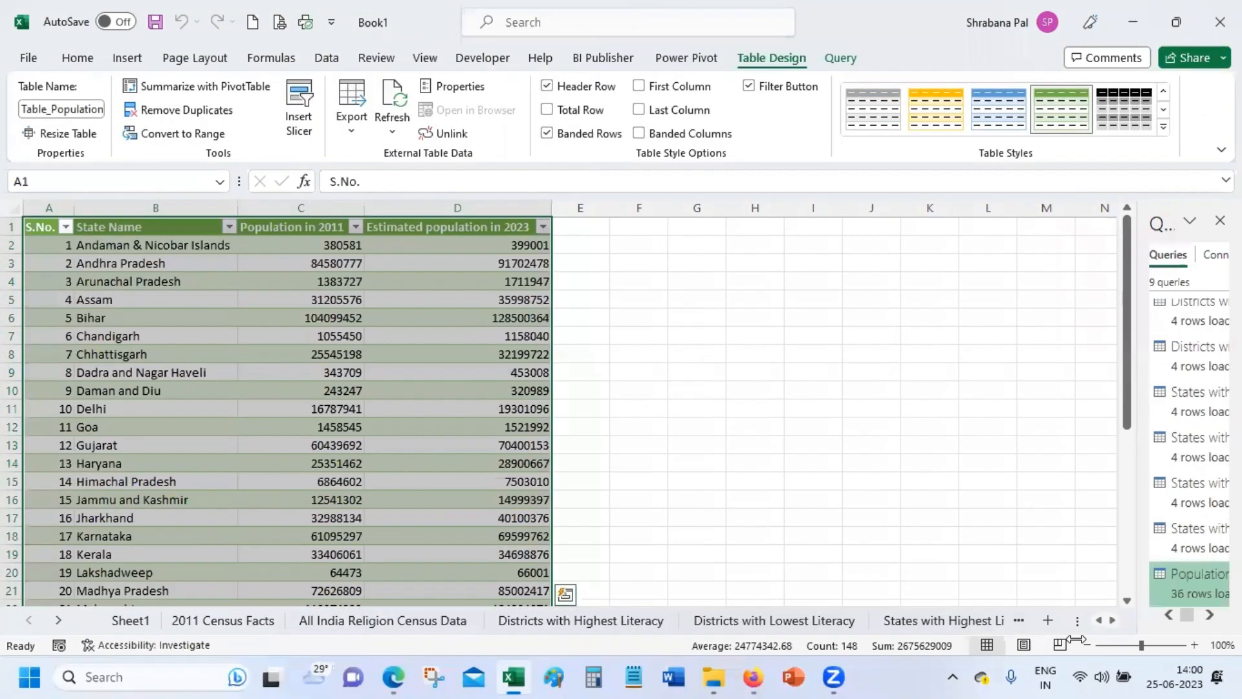
left_click(232, 620)
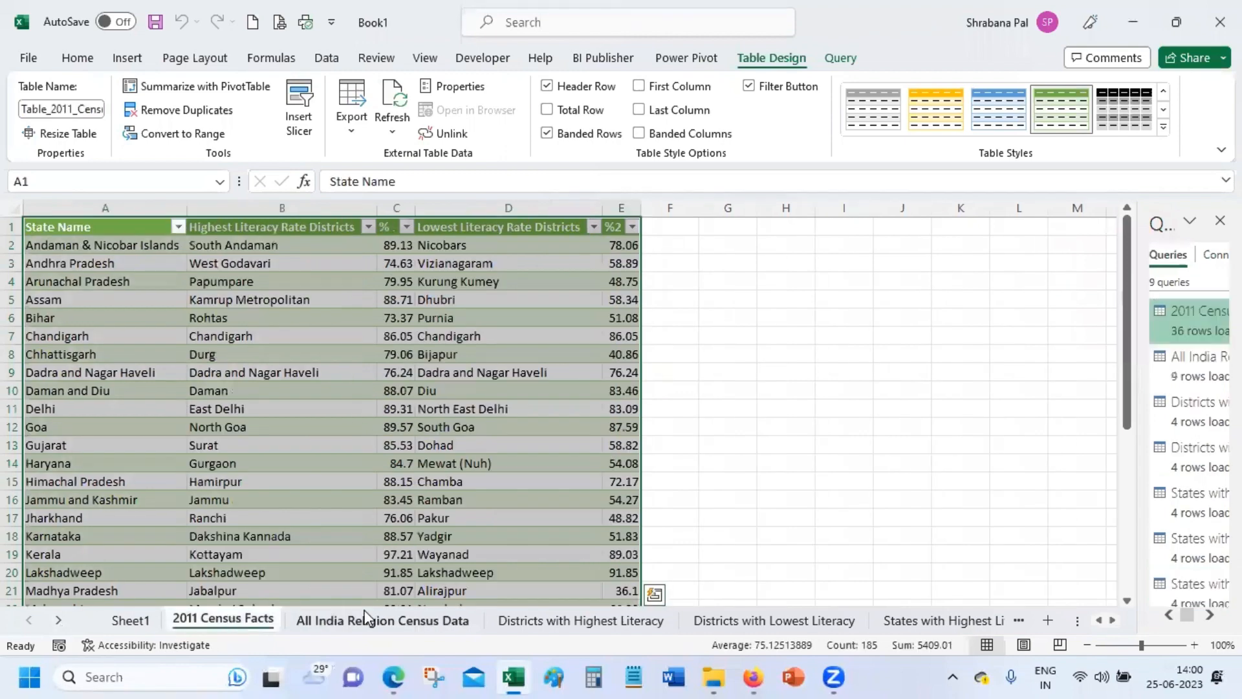
left_click(361, 620)
left_click(557, 626)
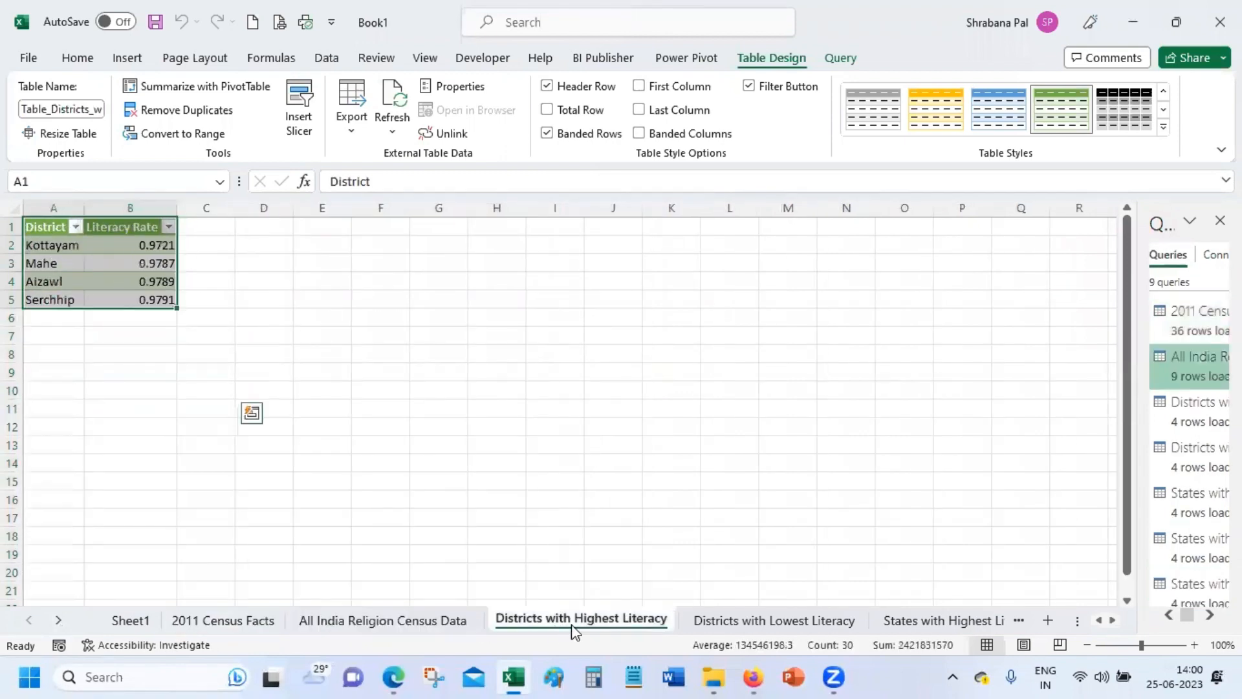
left_click(722, 624)
left_click(915, 627)
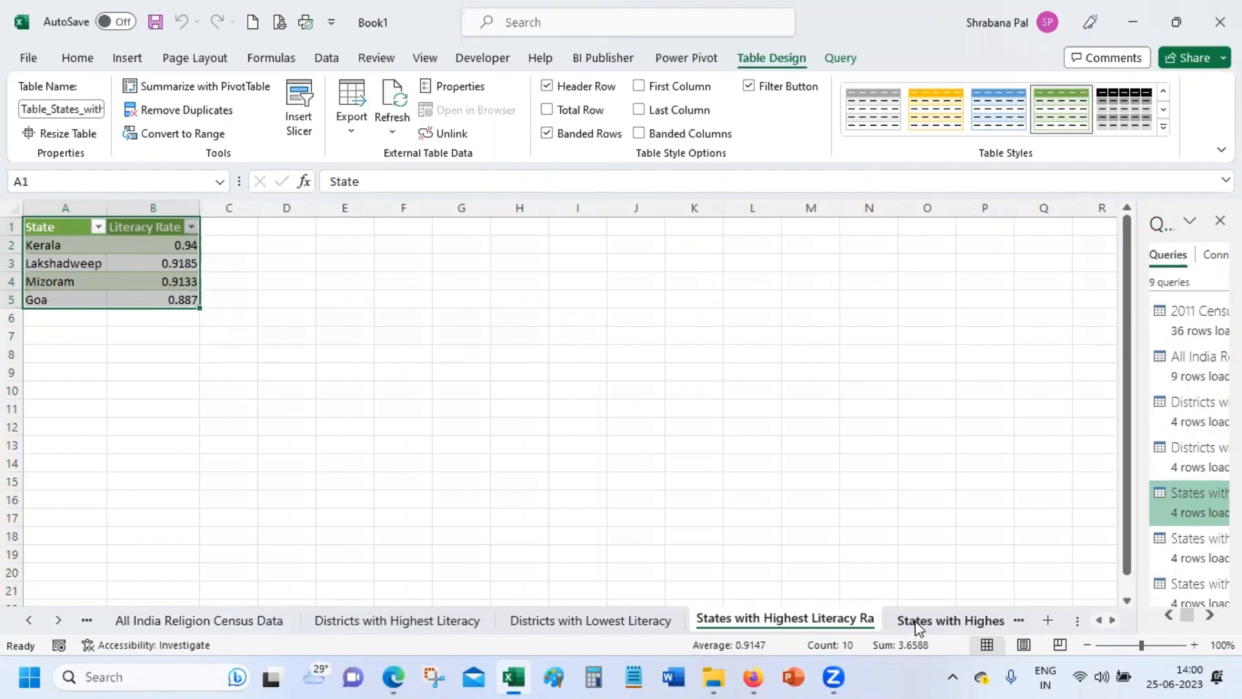
left_click(945, 618)
left_click(950, 620)
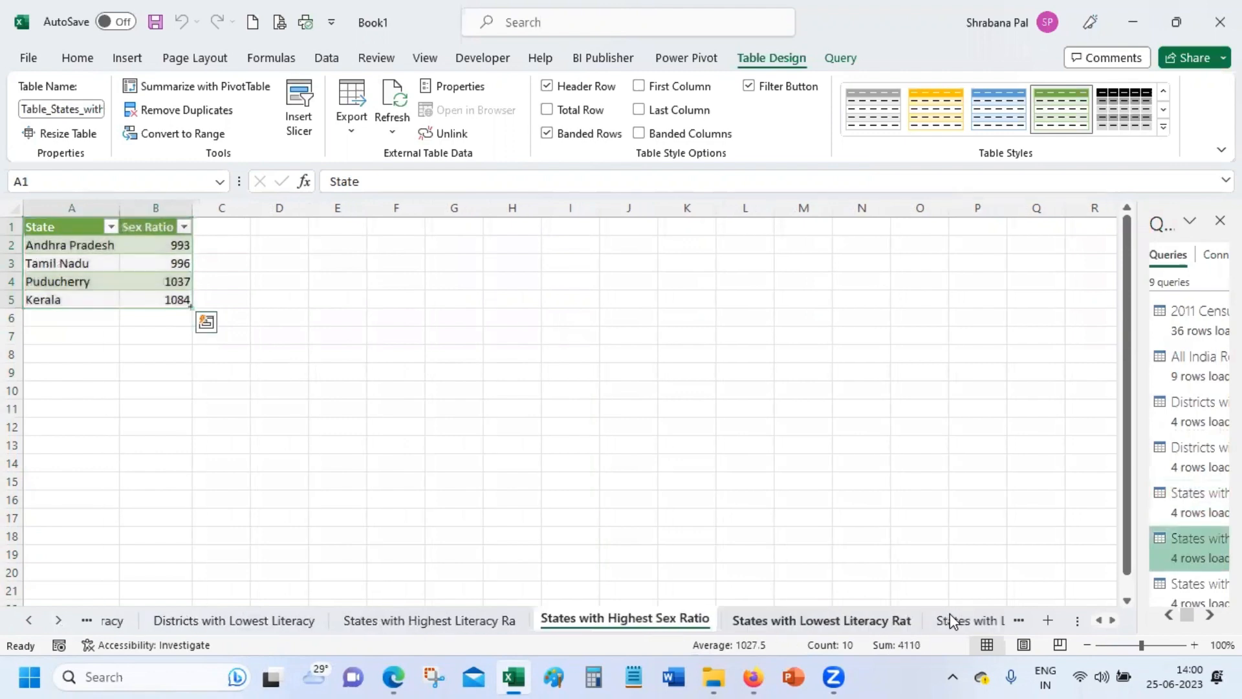
left_click(948, 616)
left_click(939, 620)
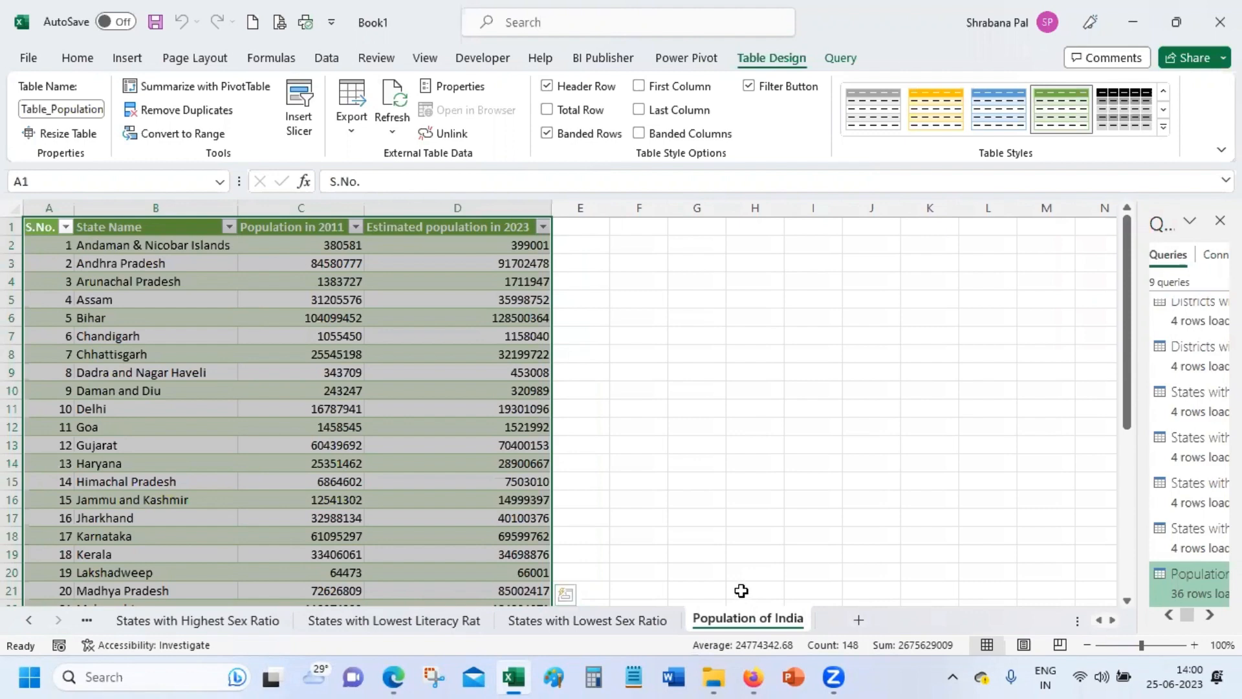
Select cell E6 beside the Population of India table, and review the sheets in reverse back to All India Religion Census Data
left_click(589, 312)
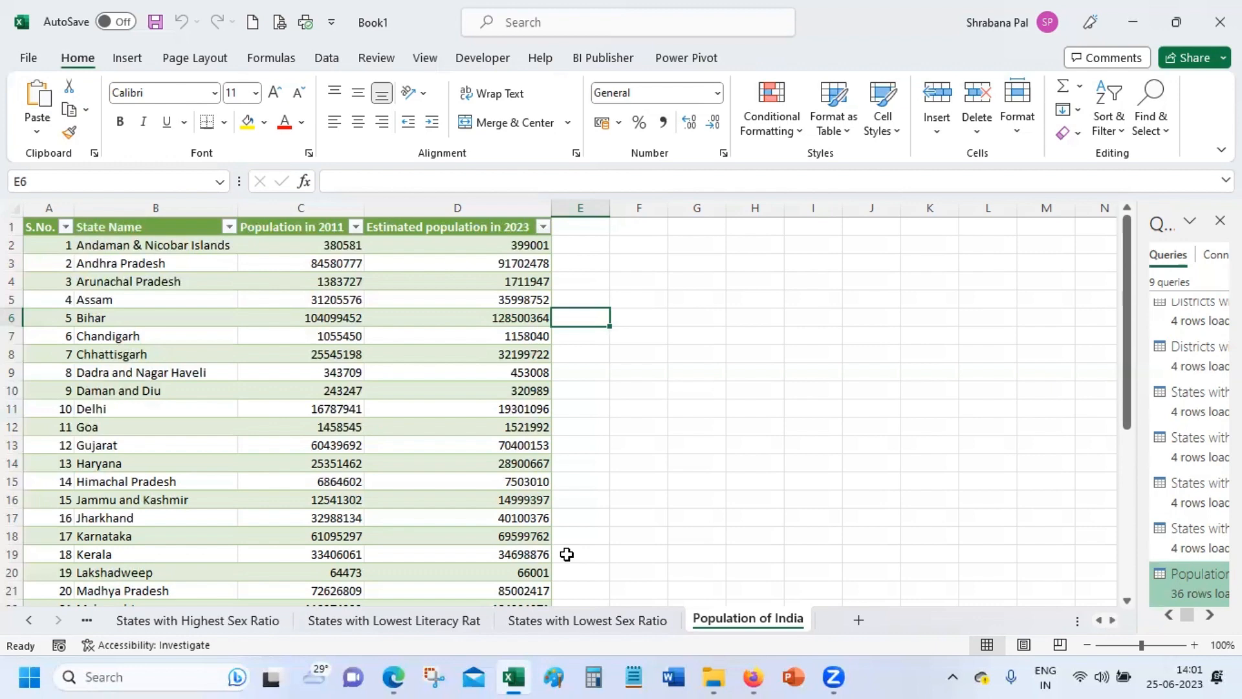
left_click(599, 620)
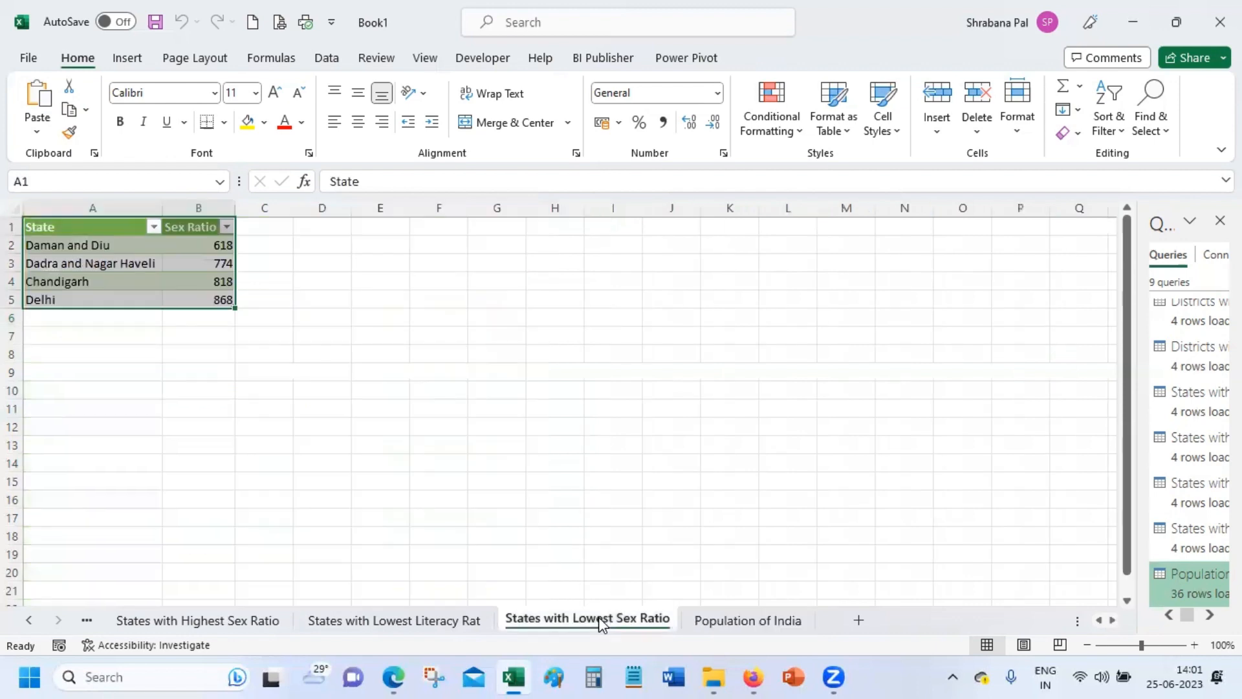
left_click(353, 623)
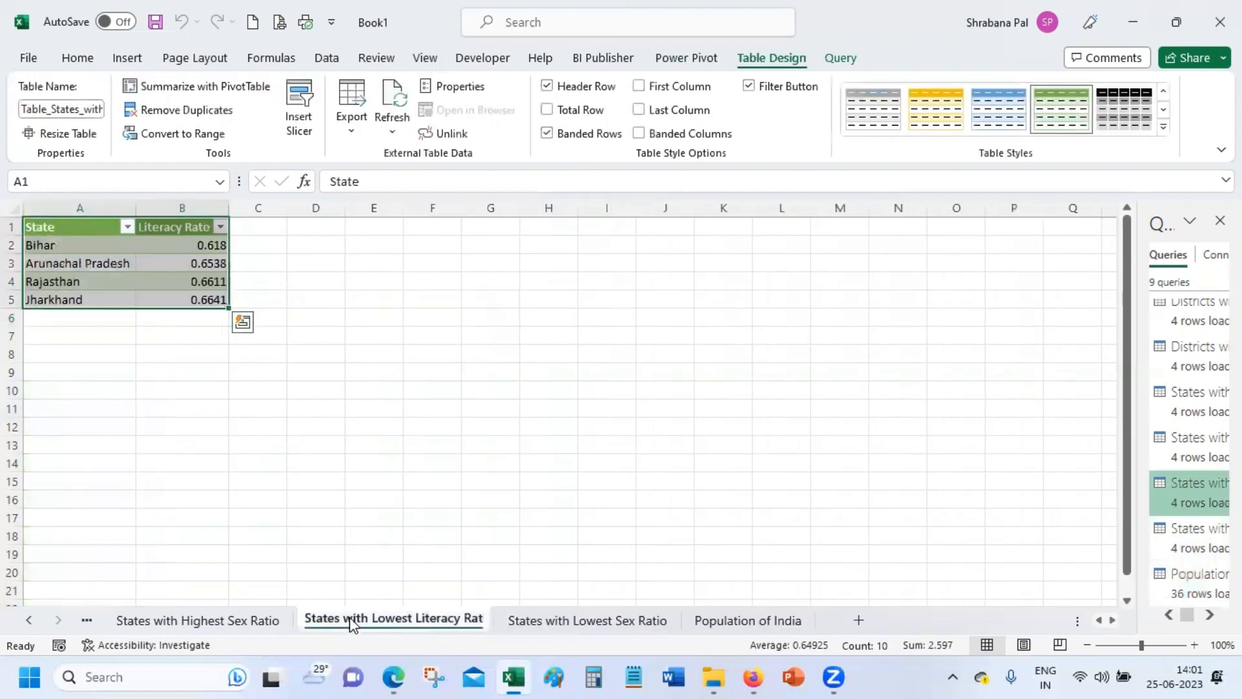
left_click(182, 631)
left_click(29, 620)
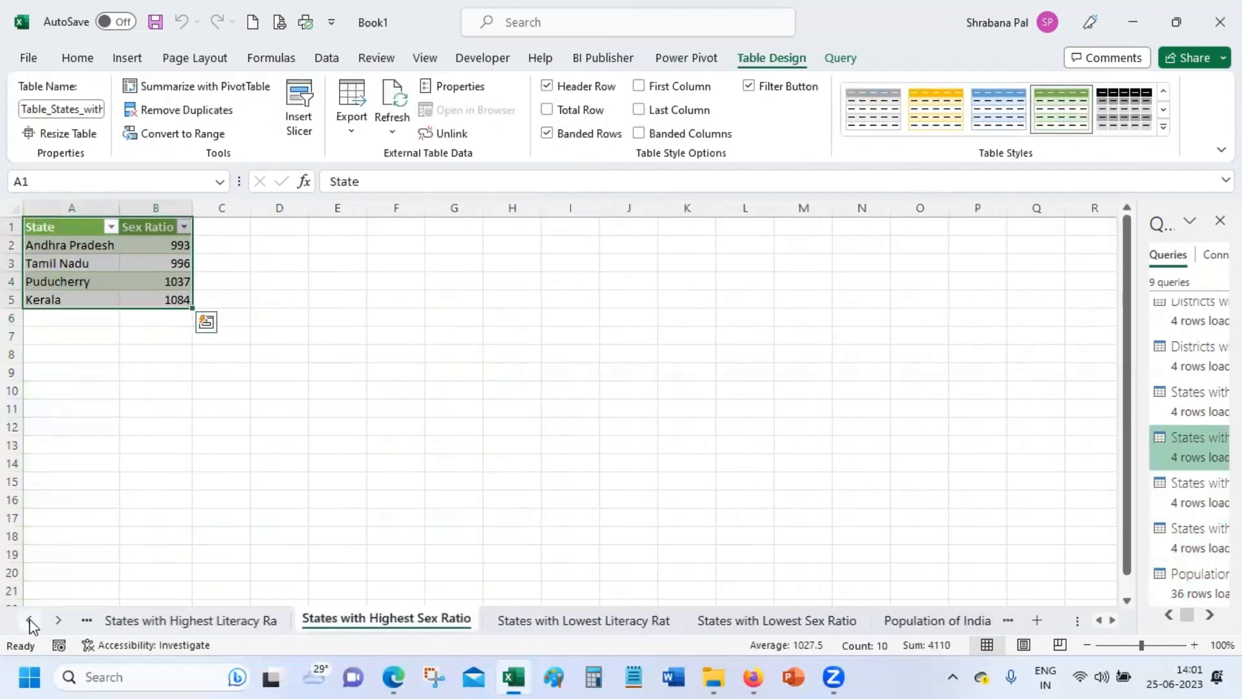
left_click(29, 621)
left_click(29, 621)
left_click(29, 621)
left_click(596, 621)
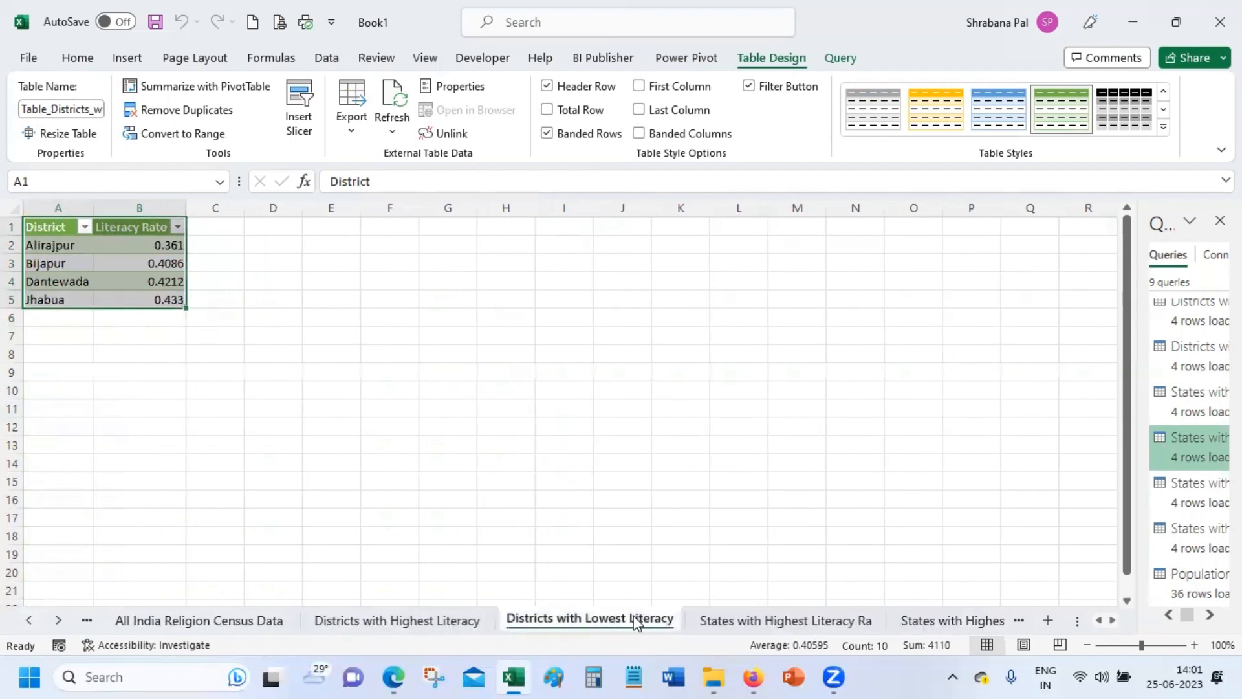
left_click(764, 621)
left_click(380, 621)
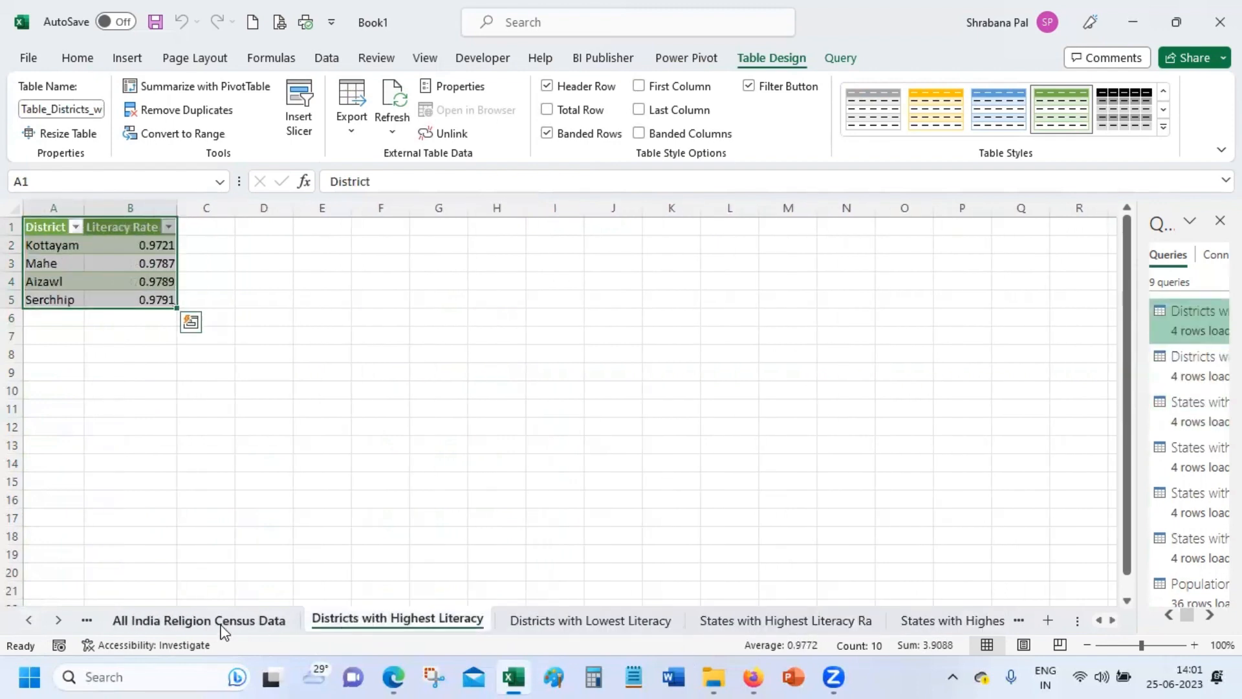
left_click(221, 624)
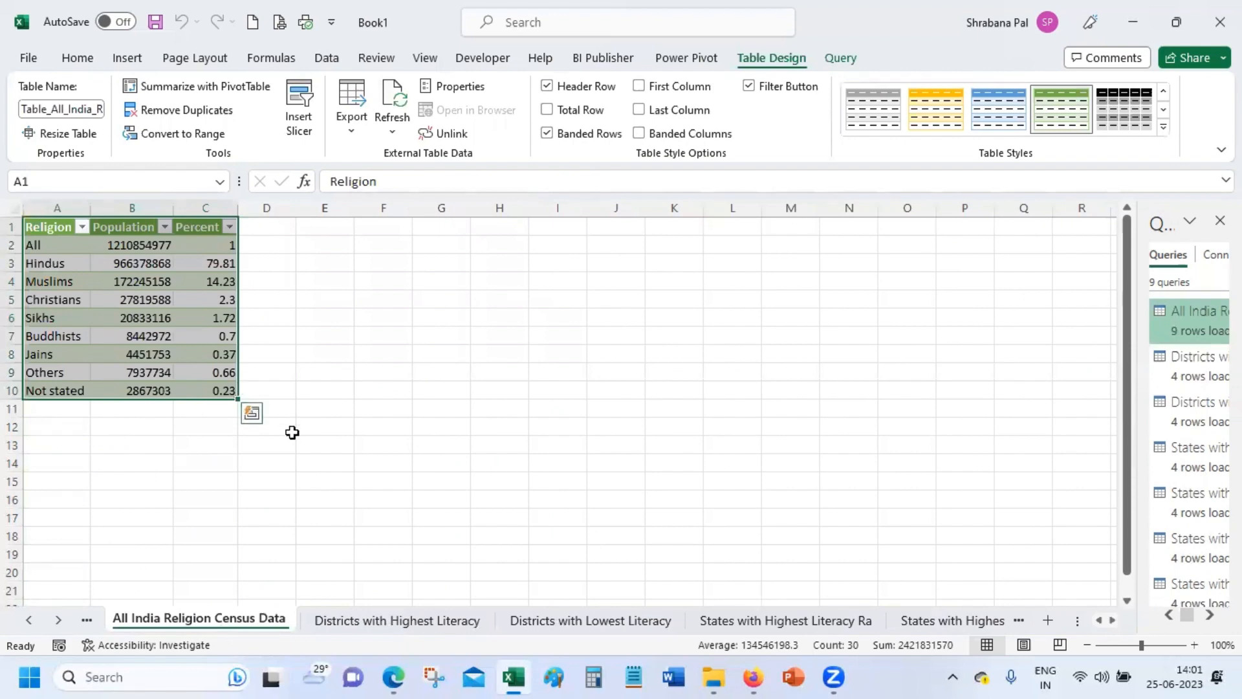
Select cell A11 below the religion table and create a blank query in the Power Query Editor
left_click(88, 408)
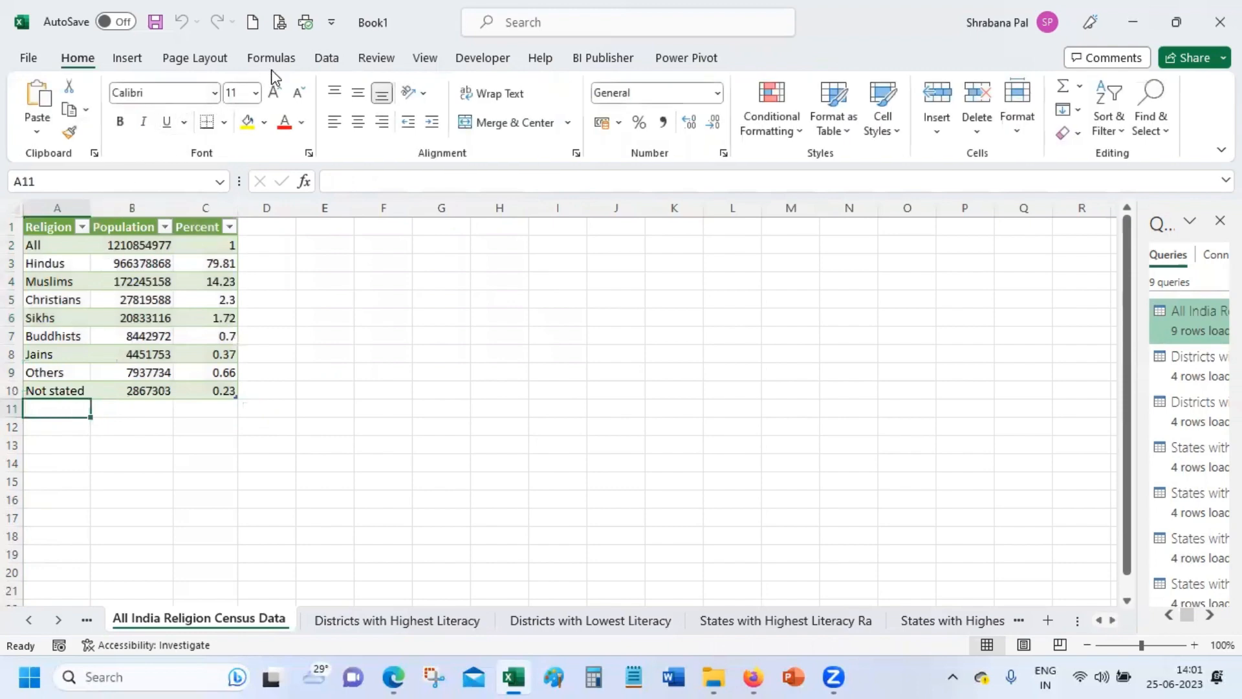
left_click(329, 59)
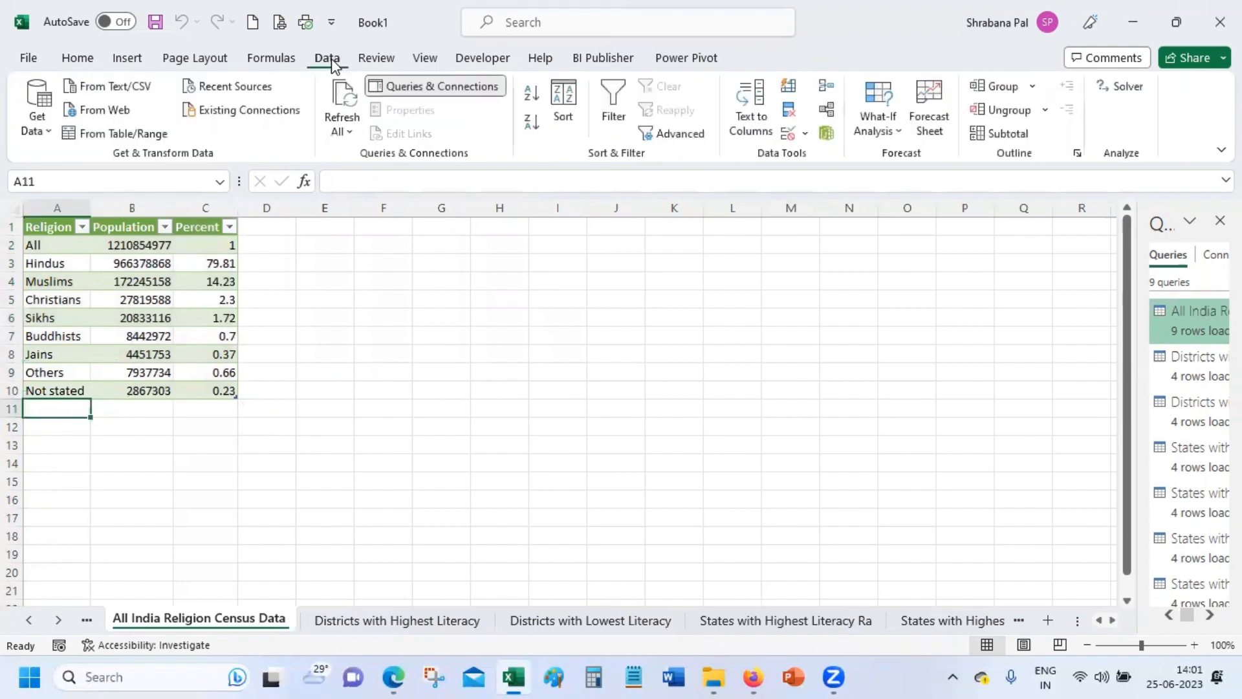
left_click(40, 130)
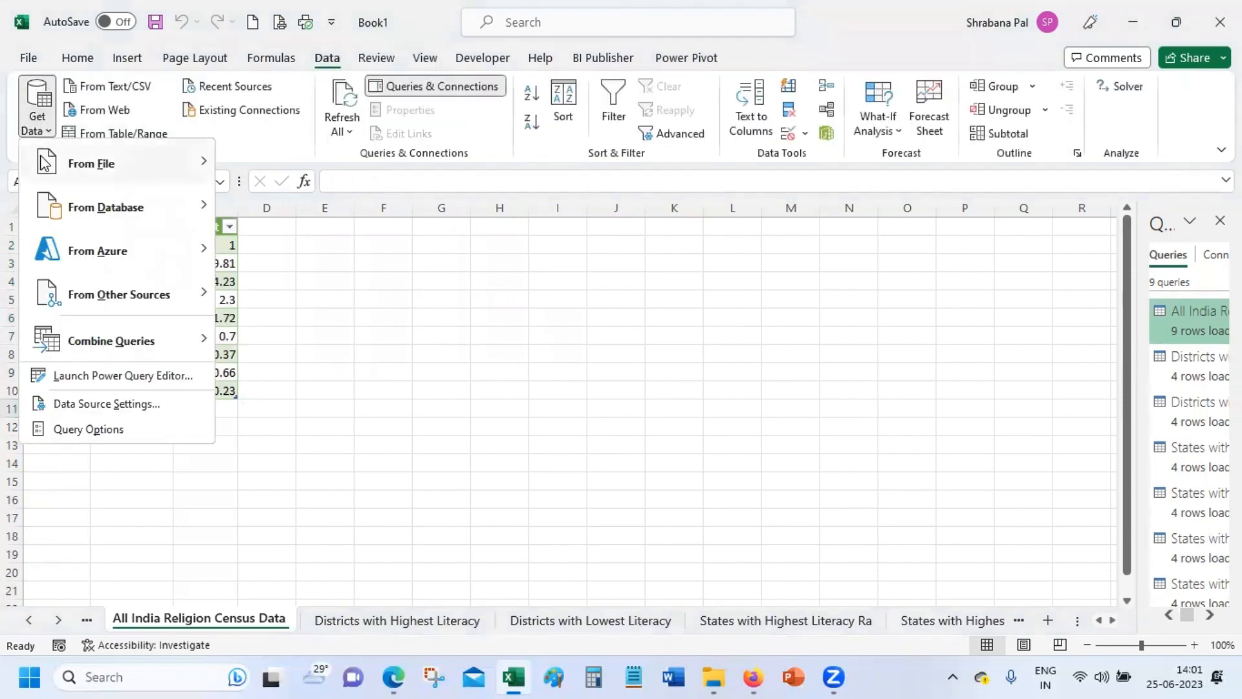
mouse_move(125, 303)
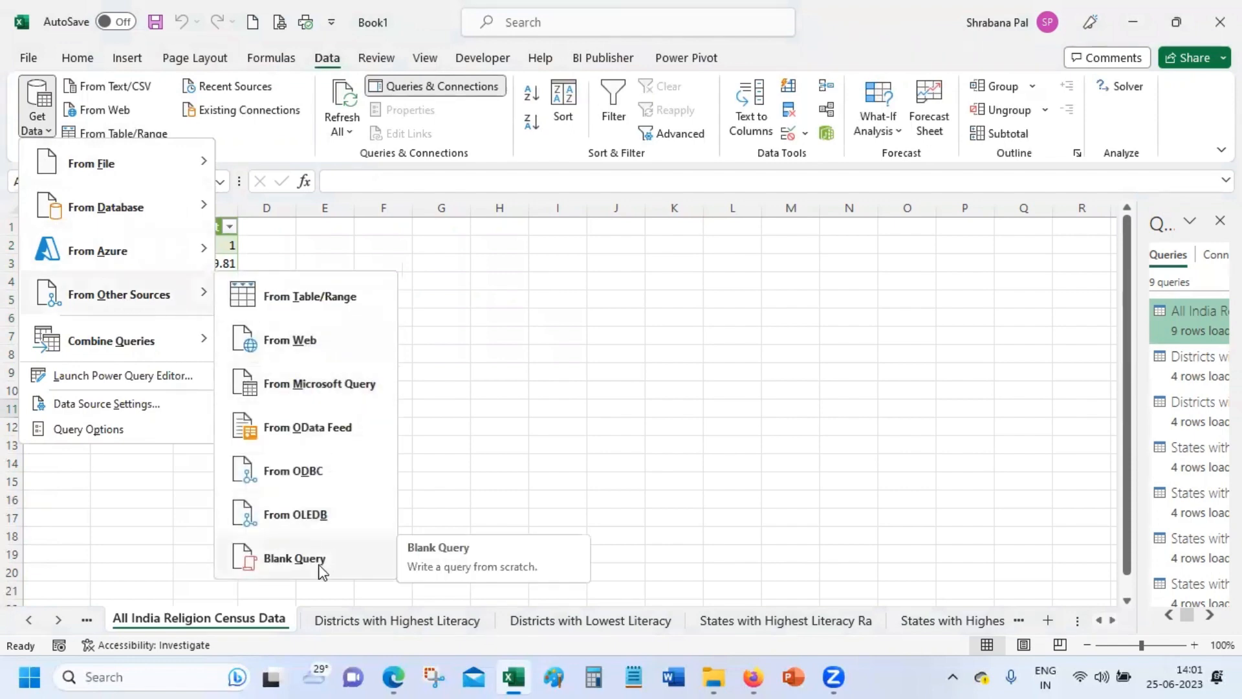
left_click(322, 569)
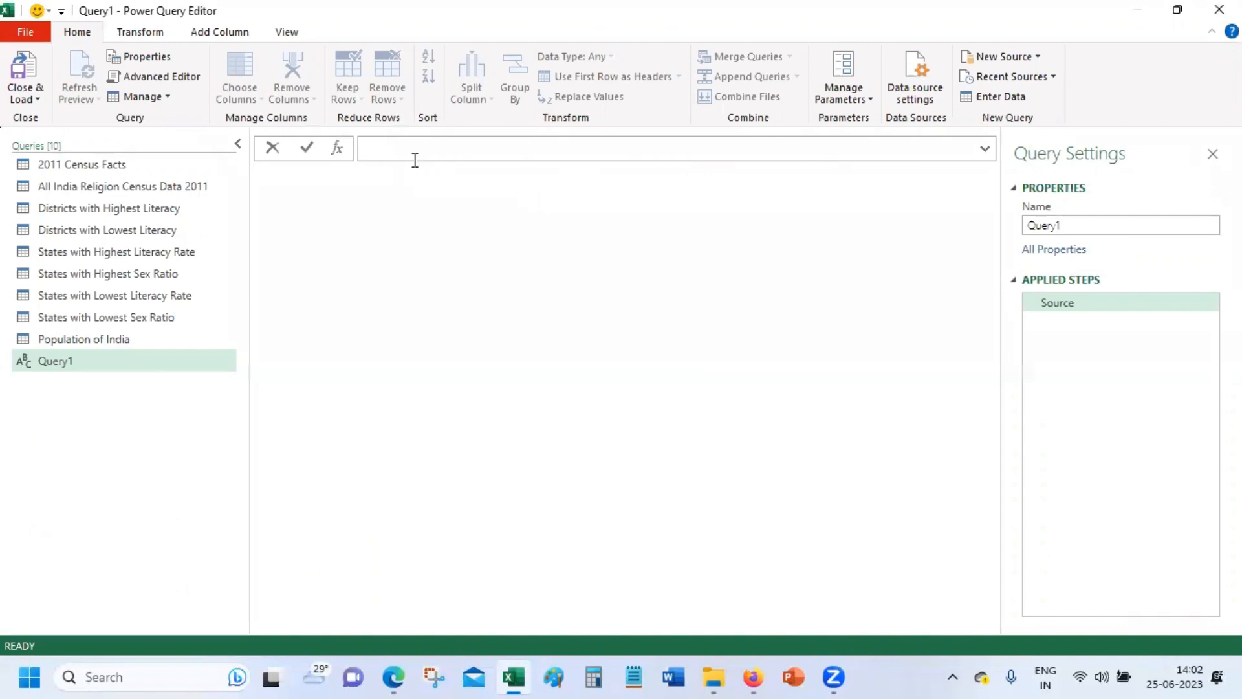
Define the blank query's source with the formula =Excel.CurrentWorkbook()
type("=ex")
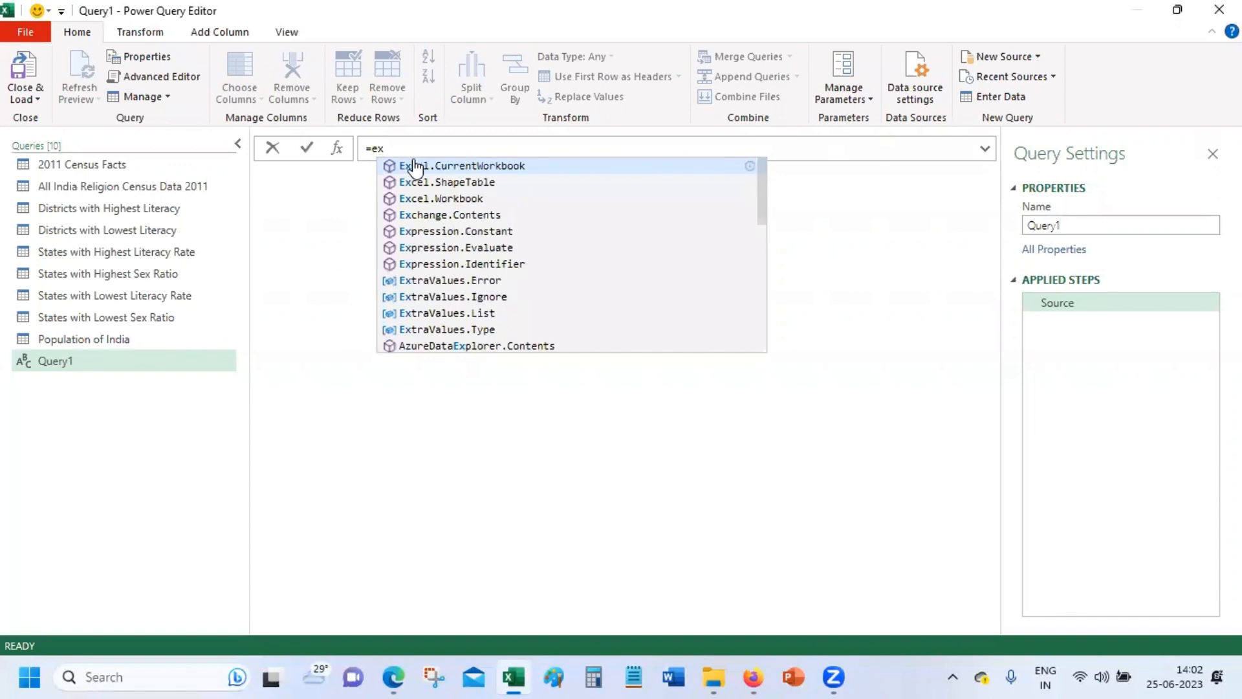
left_click(504, 169)
key("Return")
left_click(507, 154)
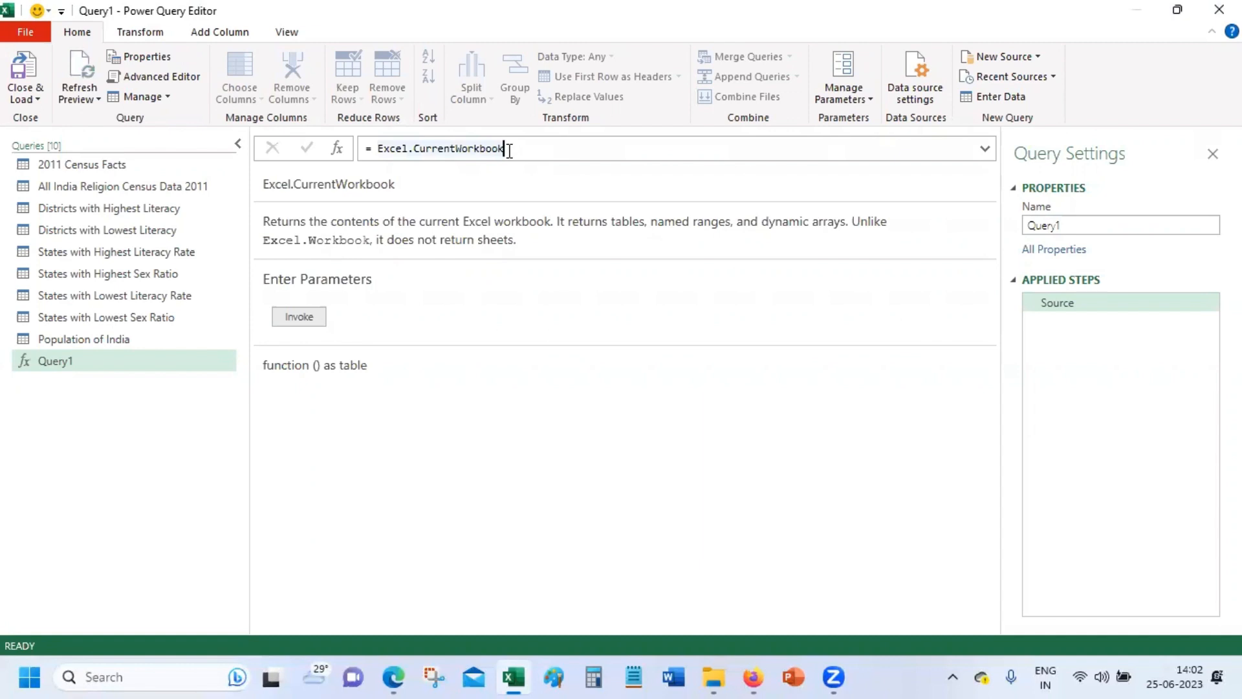
type("()")
key("Return")
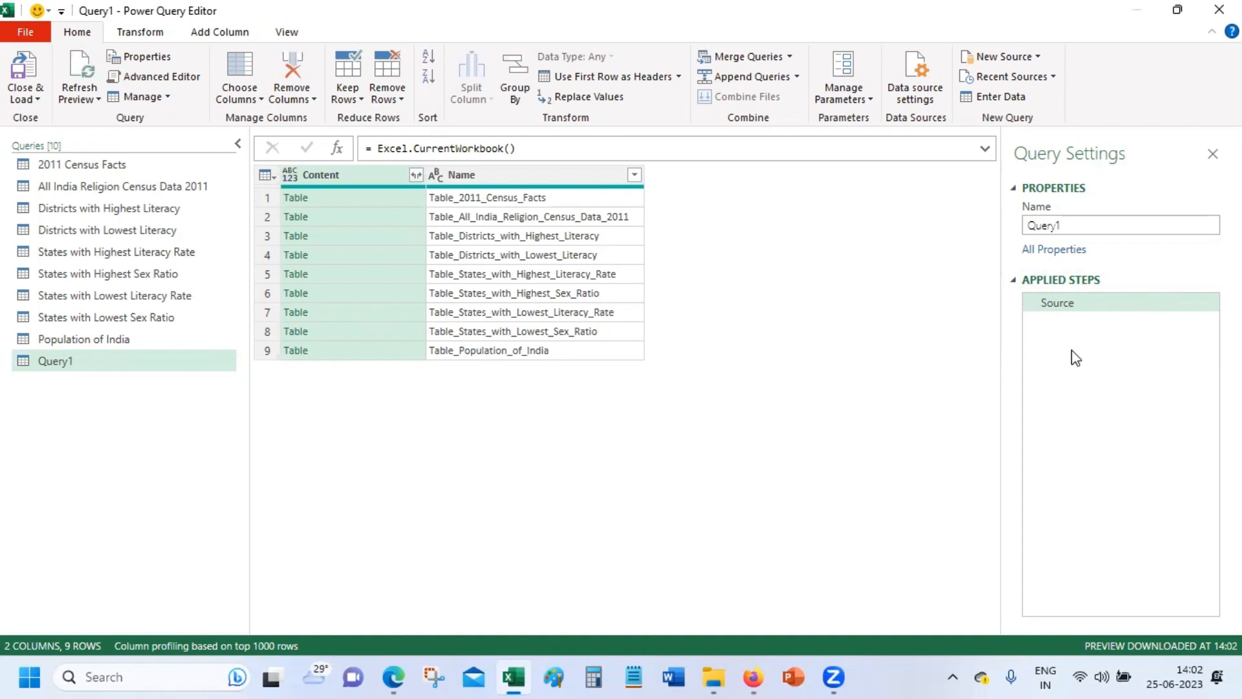
Rename the new query as CombinedData
left_click(1090, 225)
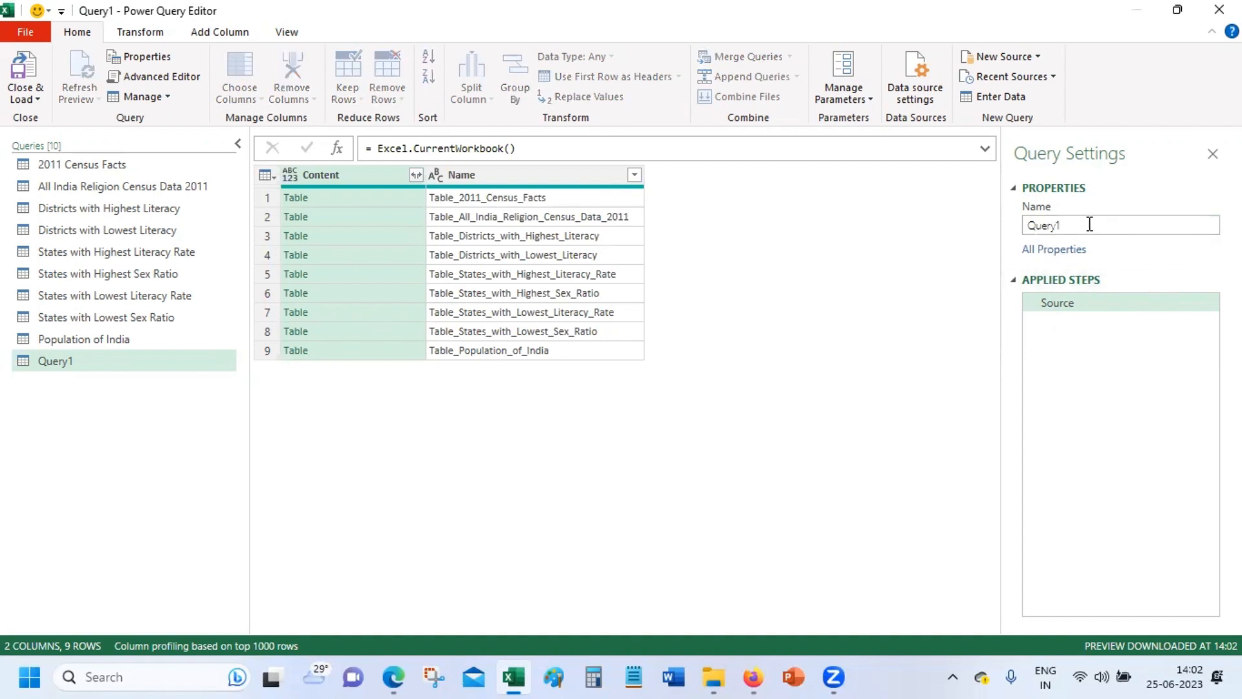
left_click_drag(1089, 225, 1002, 230)
type("CombinedData")
key("Return")
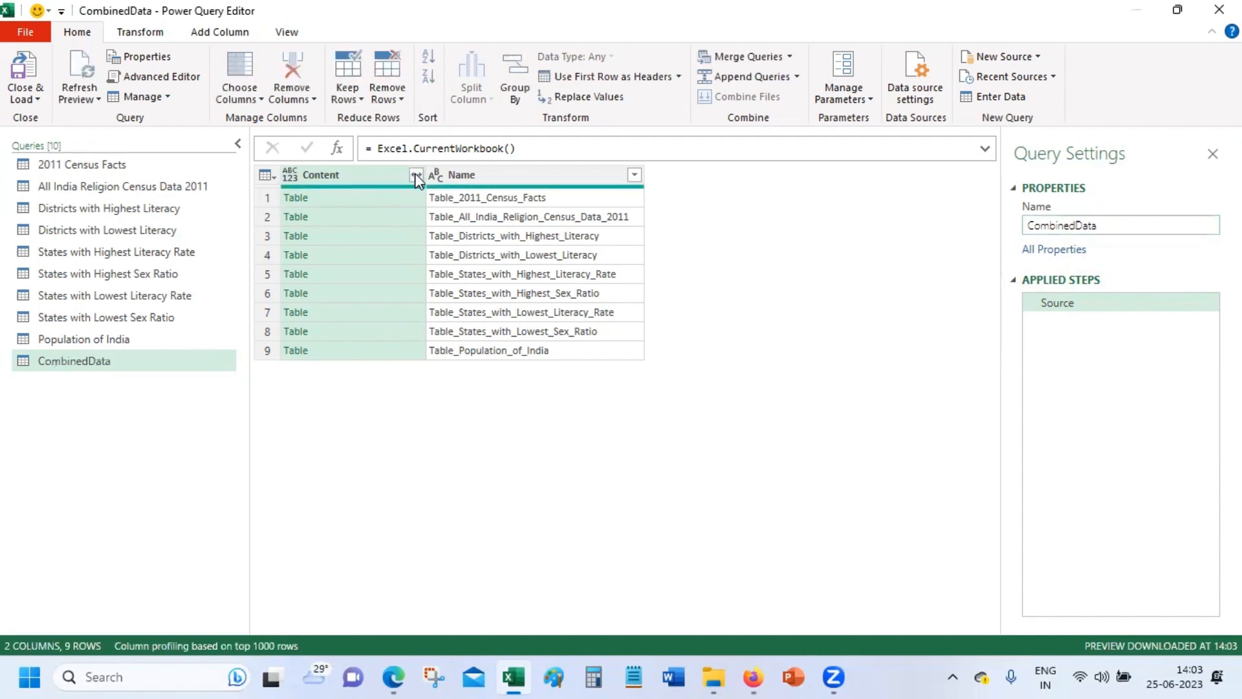
Expand the Content column with all listed columns and the original column name as prefix, and load the query into the workbook
left_click(416, 176)
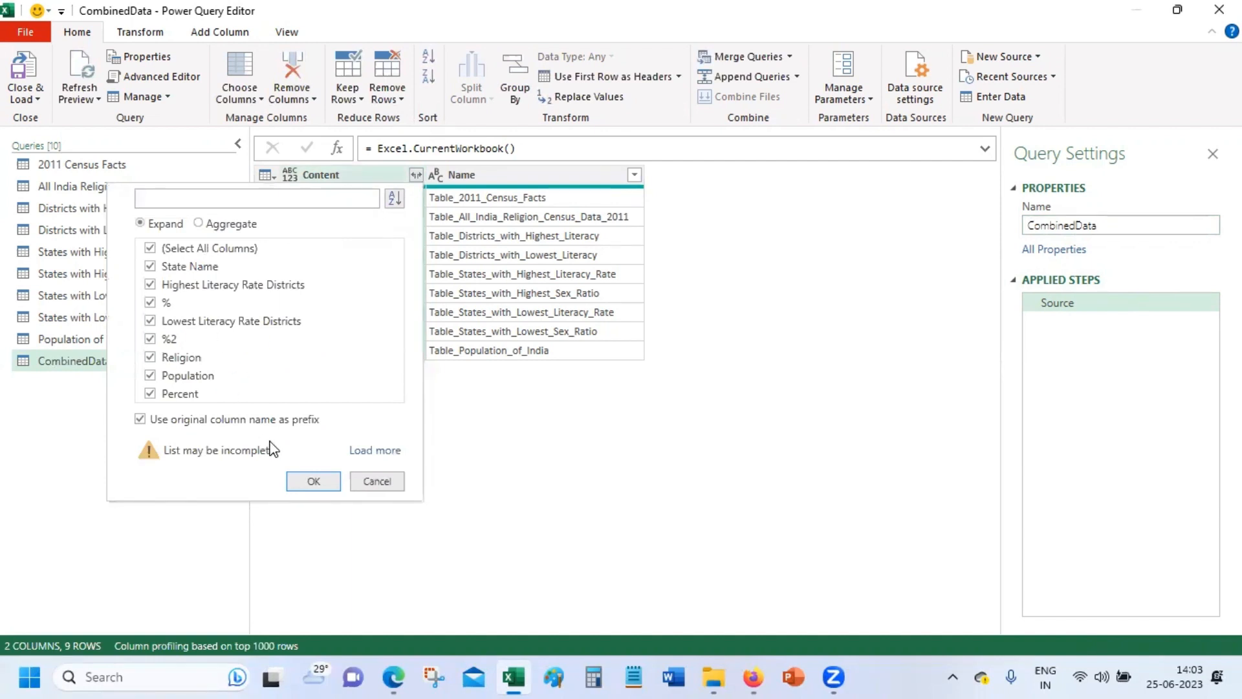
left_click(312, 481)
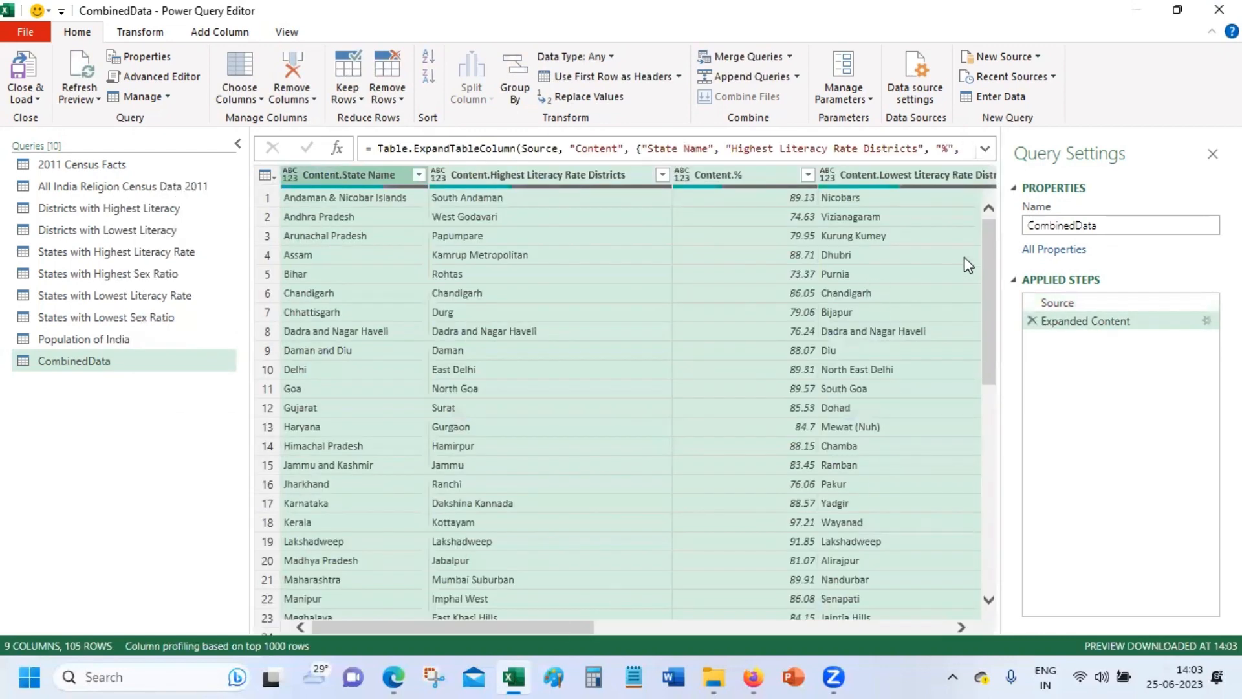
left_click_drag(986, 250, 986, 608)
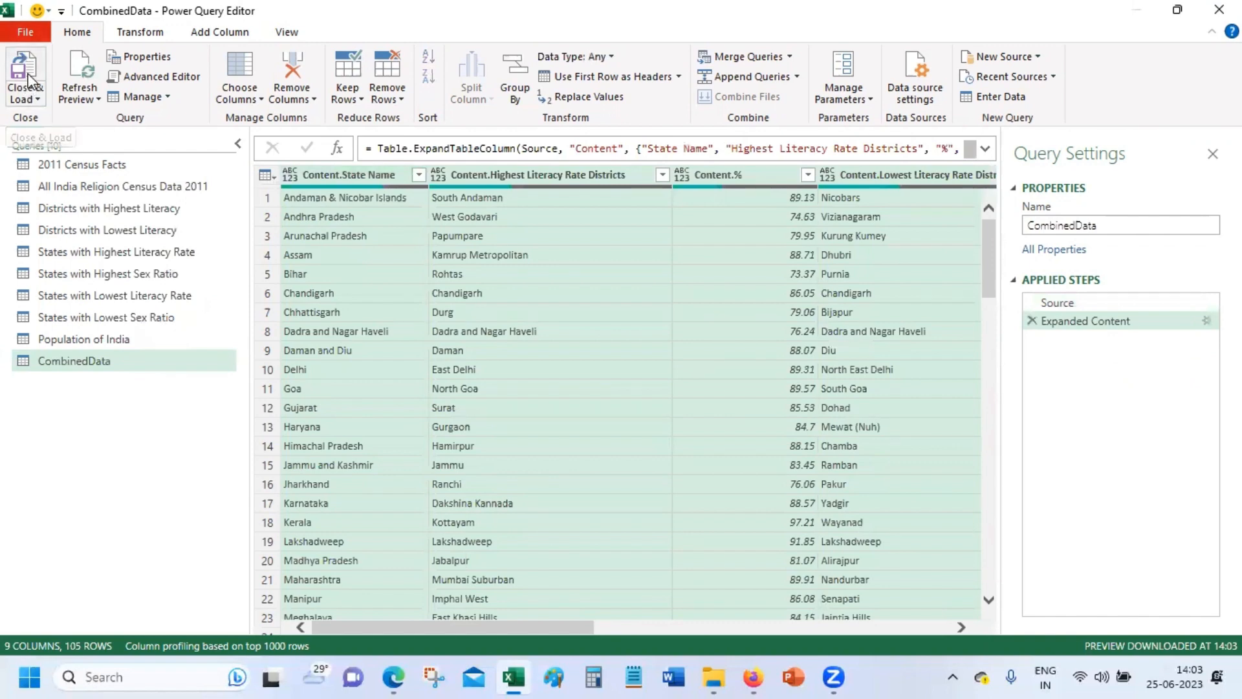
left_click(29, 70)
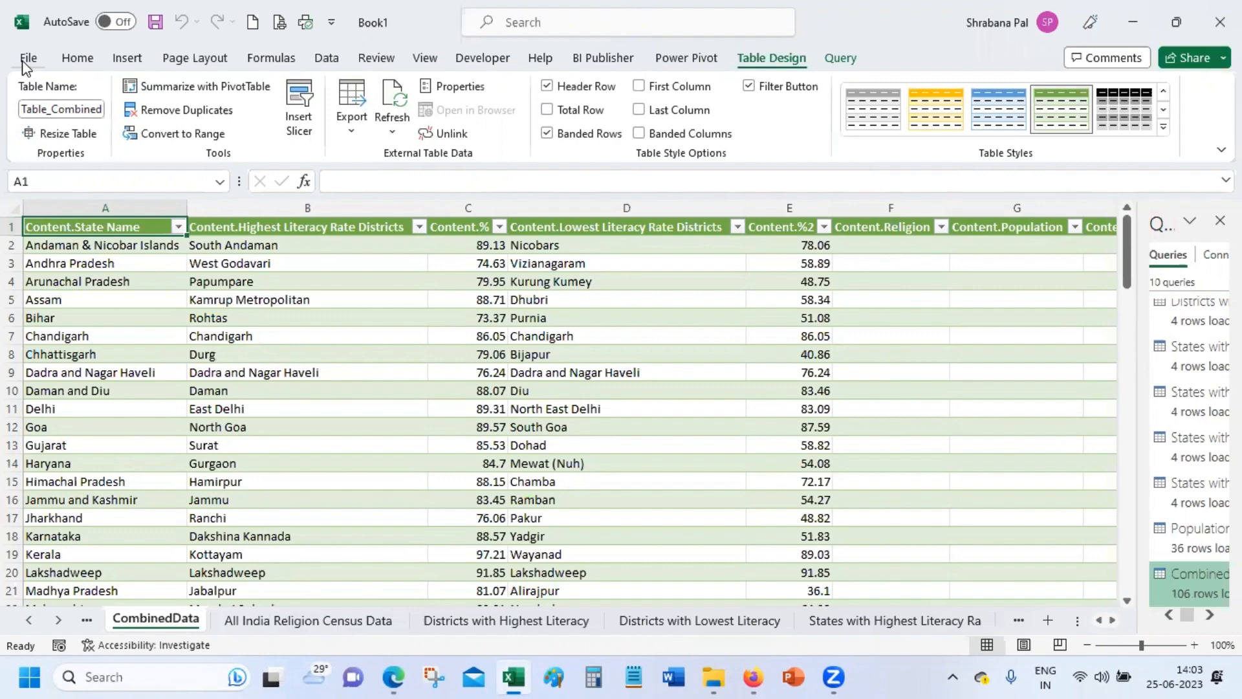
Review the CombinedData table's columns from Content.State Name across to Name and return to the first column
key("Right")
key("Right")
key("Right")
key("Right")
key("Right")
key("Right")
key("Right")
key("Right")
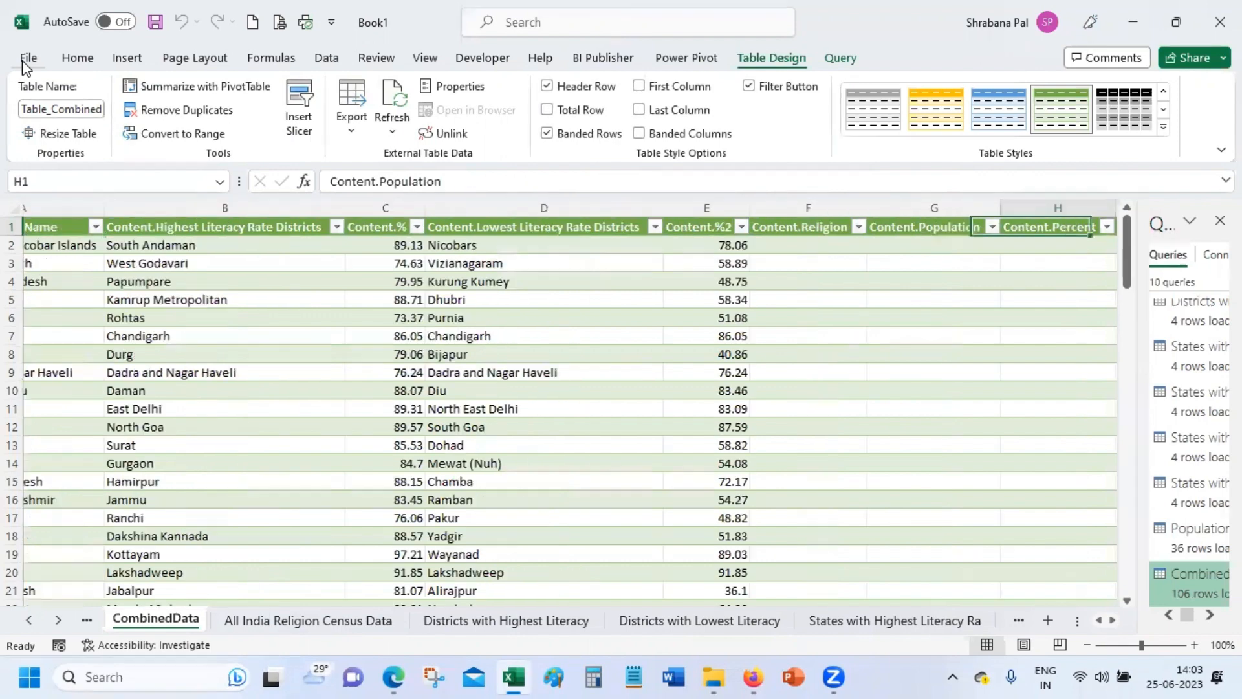
key("Right")
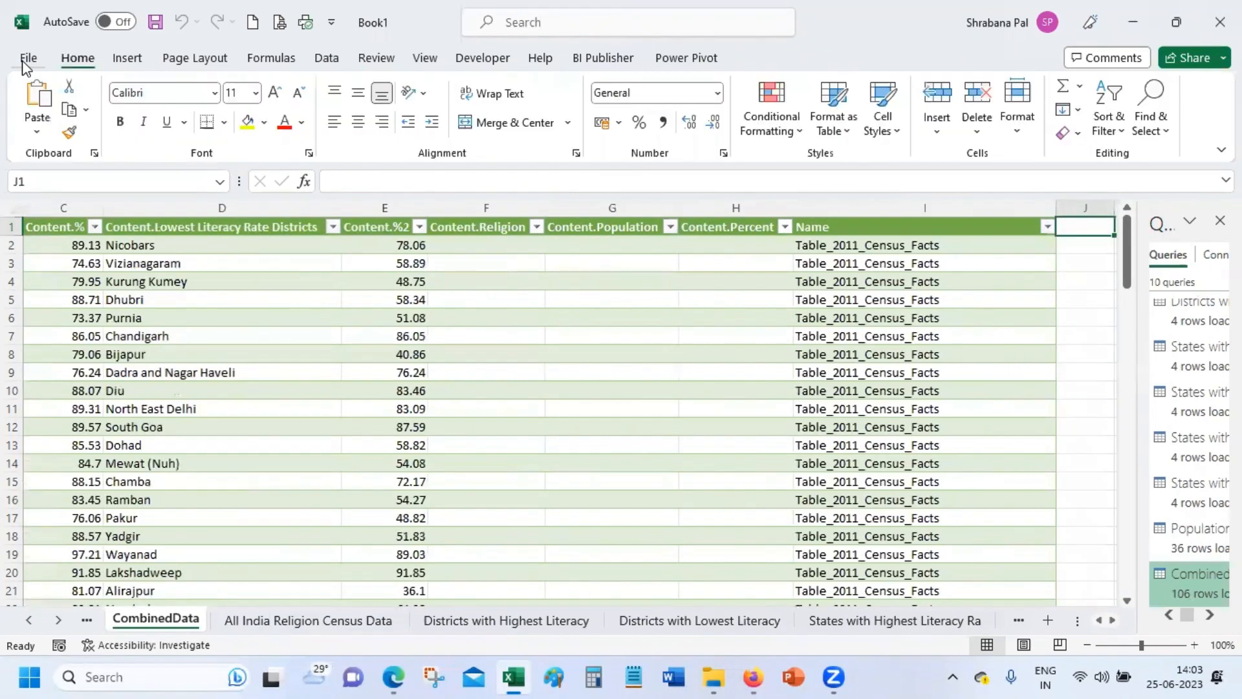
key("Left")
key("Left")
key("Left")
key("Left")
key("Left")
key("Left")
key("Left")
key("Left")
key("Left")
Review the combined records down the Content.State Name column to row 57
key("Down")
key("Down")
key("Down")
key("Down")
key("Down")
key("Down")
key("Down")
key("Down")
key("Down")
key("Down")
key("Down")
key("Down")
key("Down")
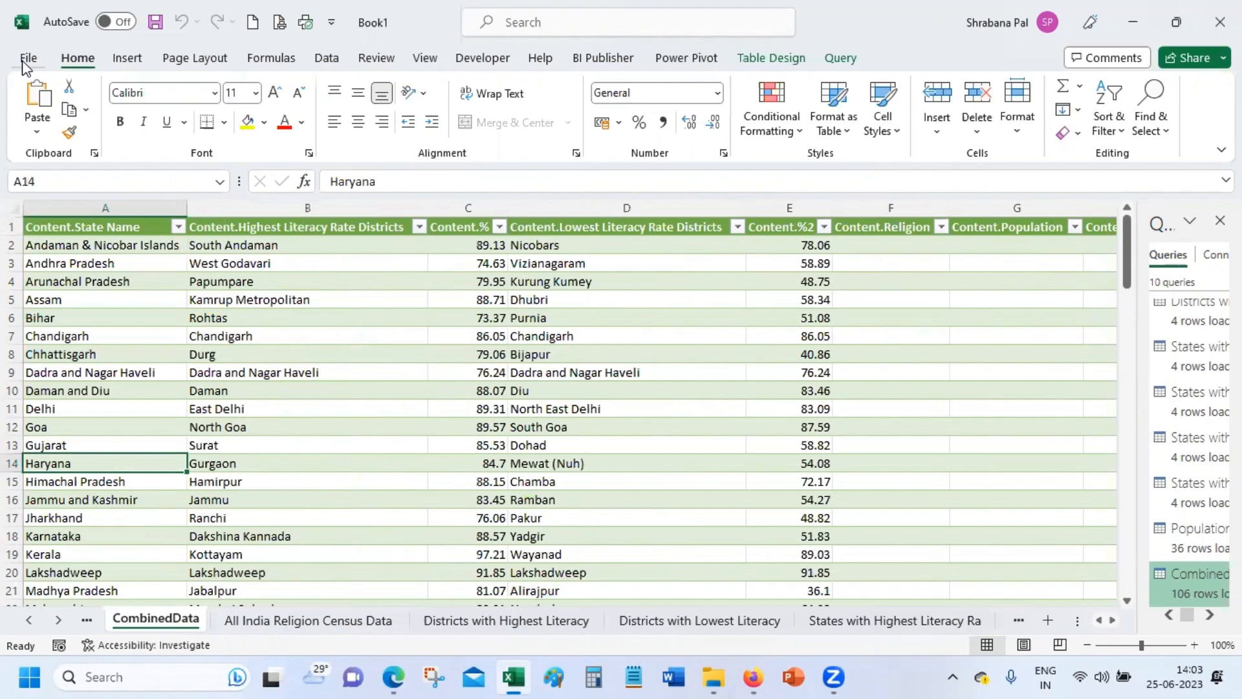
key("Down")
key("Down")
key("Down")
key("Down")
key("Down")
key("Down")
key("Down")
key("Down")
key("Down")
key("Down")
key("Down")
key("Down")
key("Down")
key("Down")
key("Down")
key("Down")
key("Down")
key("Down")
key("Down")
key("Down")
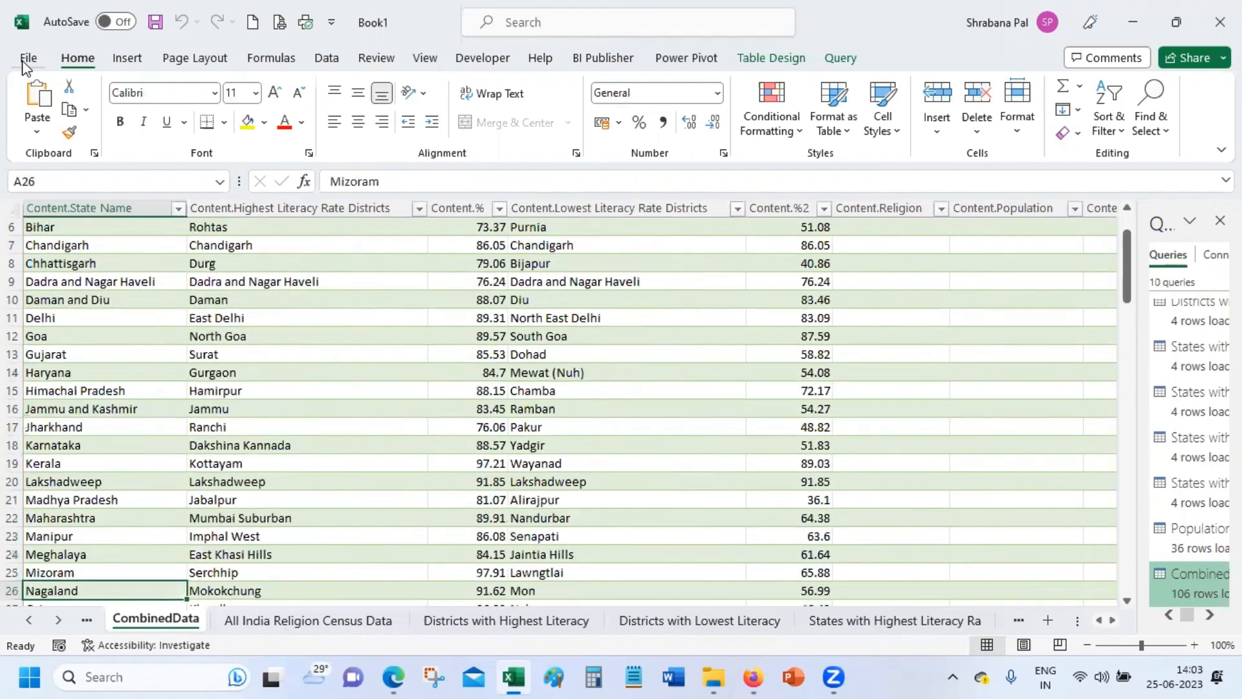
key("Down")
key("Down")
key("Down")
key("Down")
key("Down")
key("Down")
key("Down")
key("Down")
key("Down")
key("Down")
key("Down")
key("Down")
key("Down")
key("Down")
key("Down")
key("Down")
key("Down")
key("Down")
Examine the source table names, religion and population columns beside rows 36 to 57 of the combined table
key("Right")
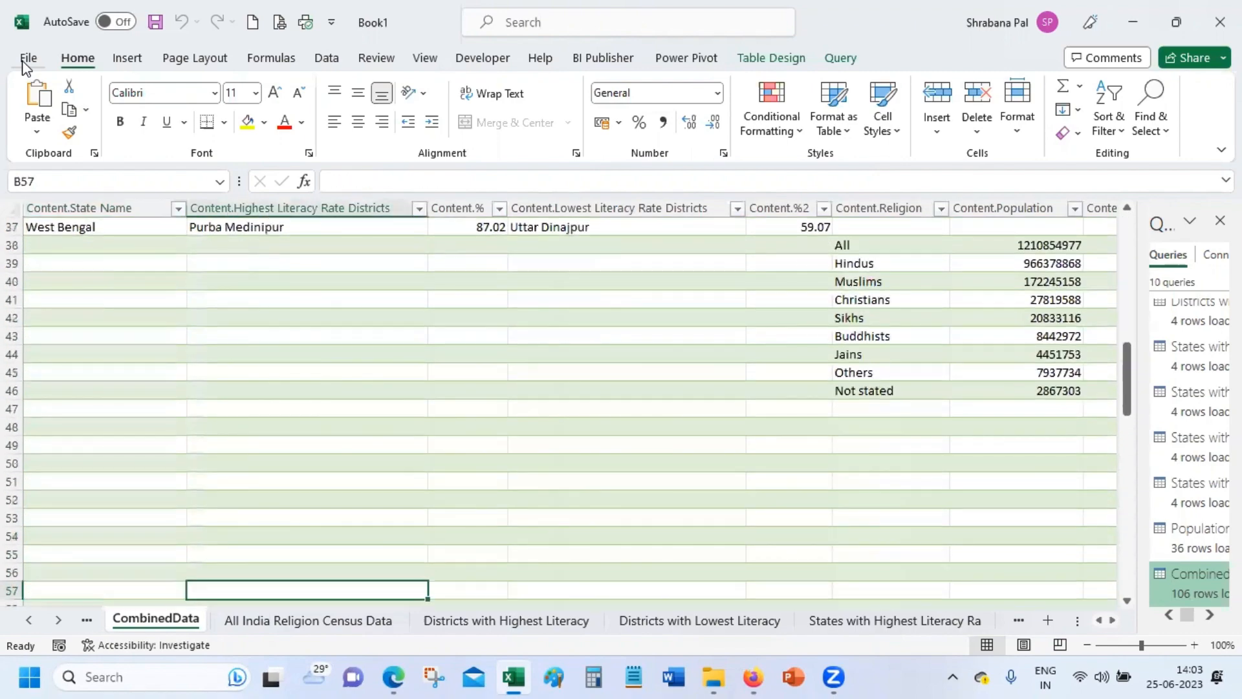
key("Right")
key("Right")
key("Right")
key("Right")
key("Right")
key("Right")
key("Right")
key("Right")
key("Right")
key("Right")
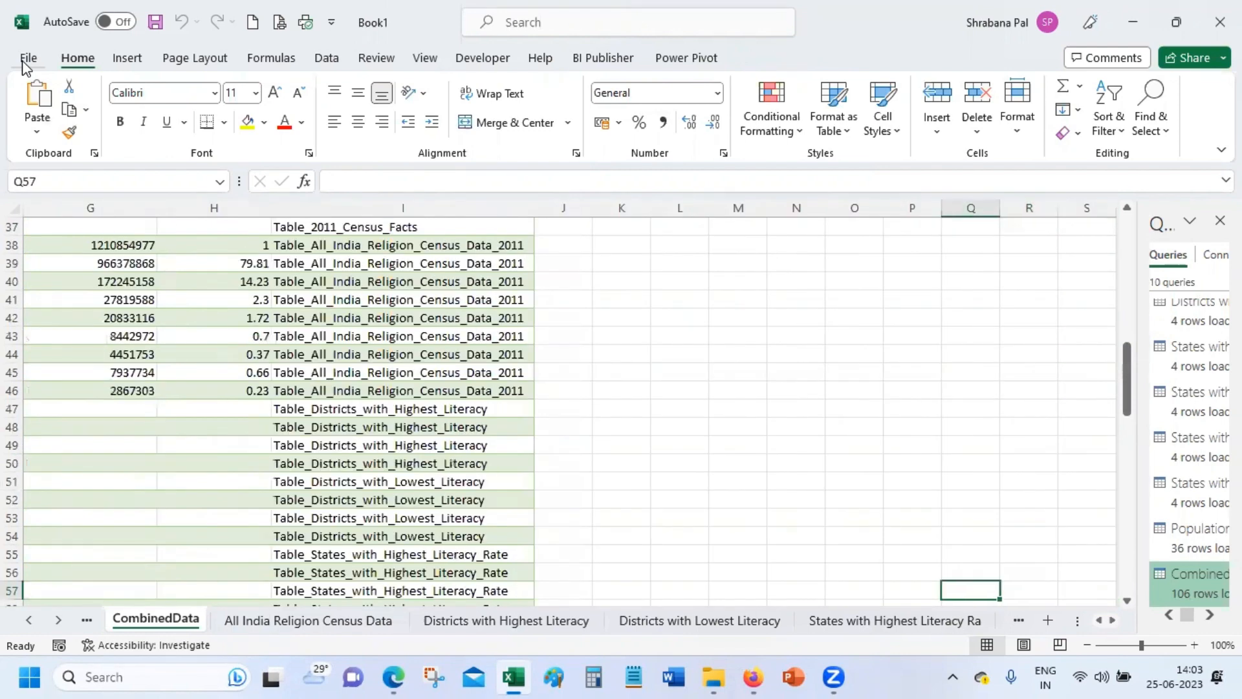
key("Left")
key("Left")
key("Left")
key("Left")
key("Left")
key("Left")
key("Left")
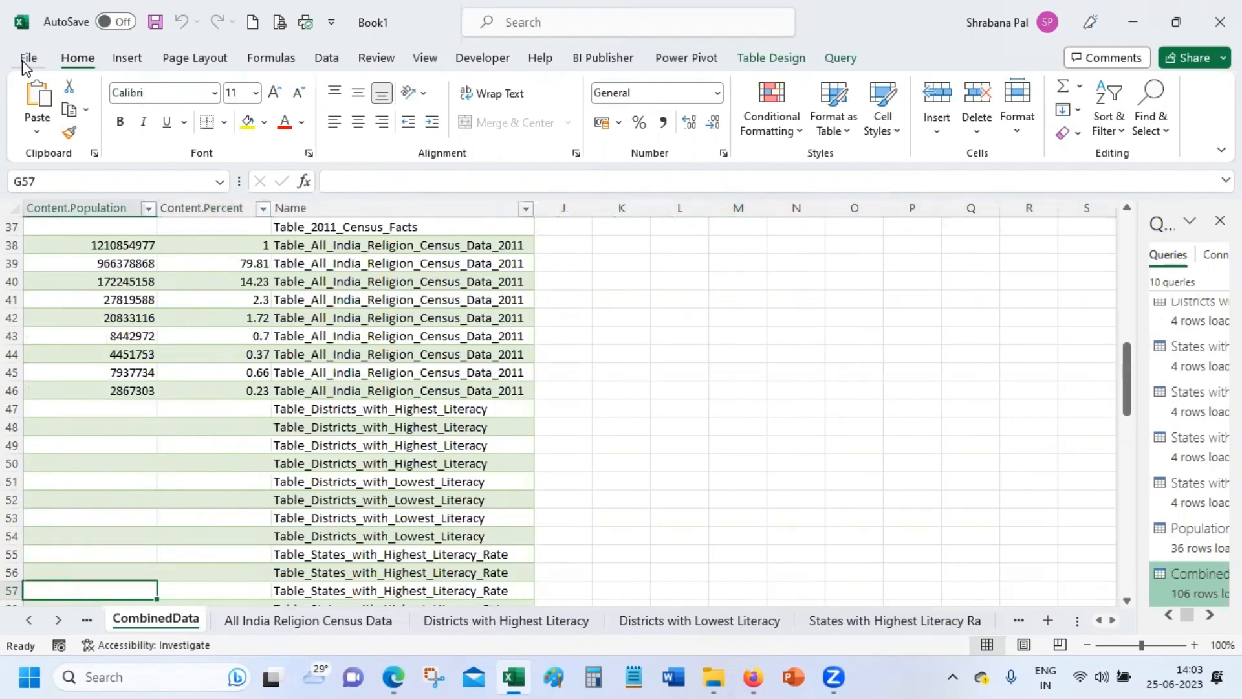
key("Up")
key("Up")
key("Up")
key("Up")
key("Up")
key("Up")
key("Up")
key("Up")
key("Up")
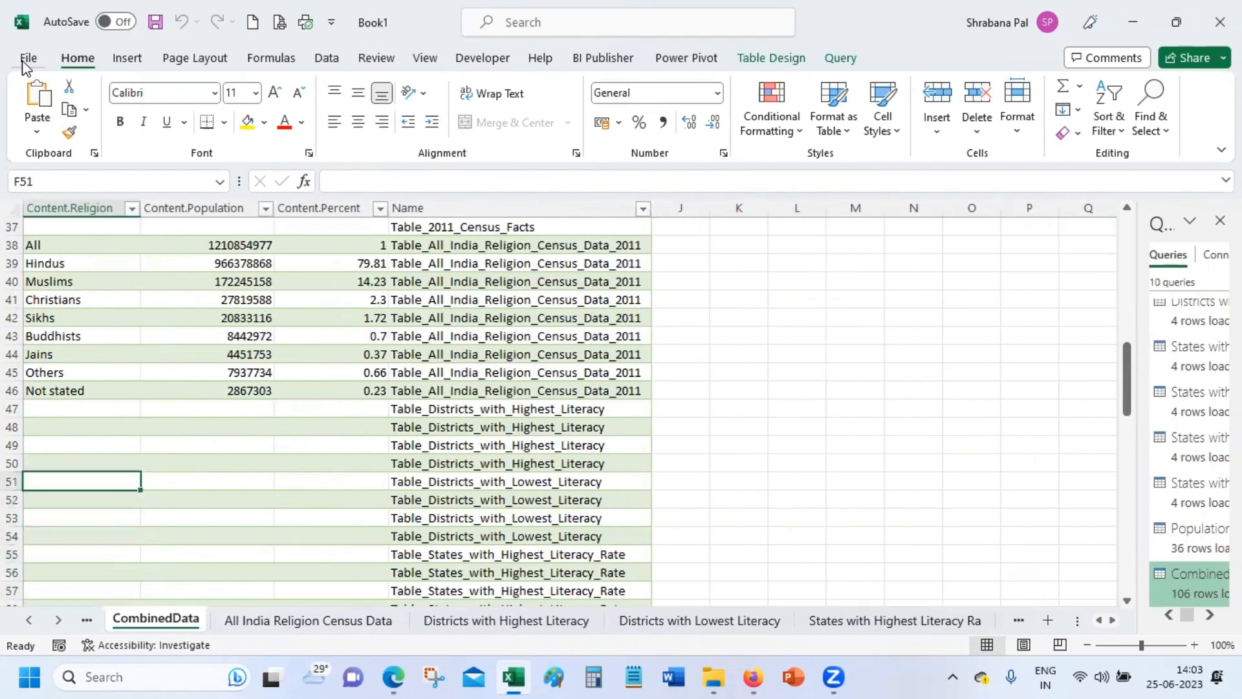
key("Up")
key("Left")
key("Left")
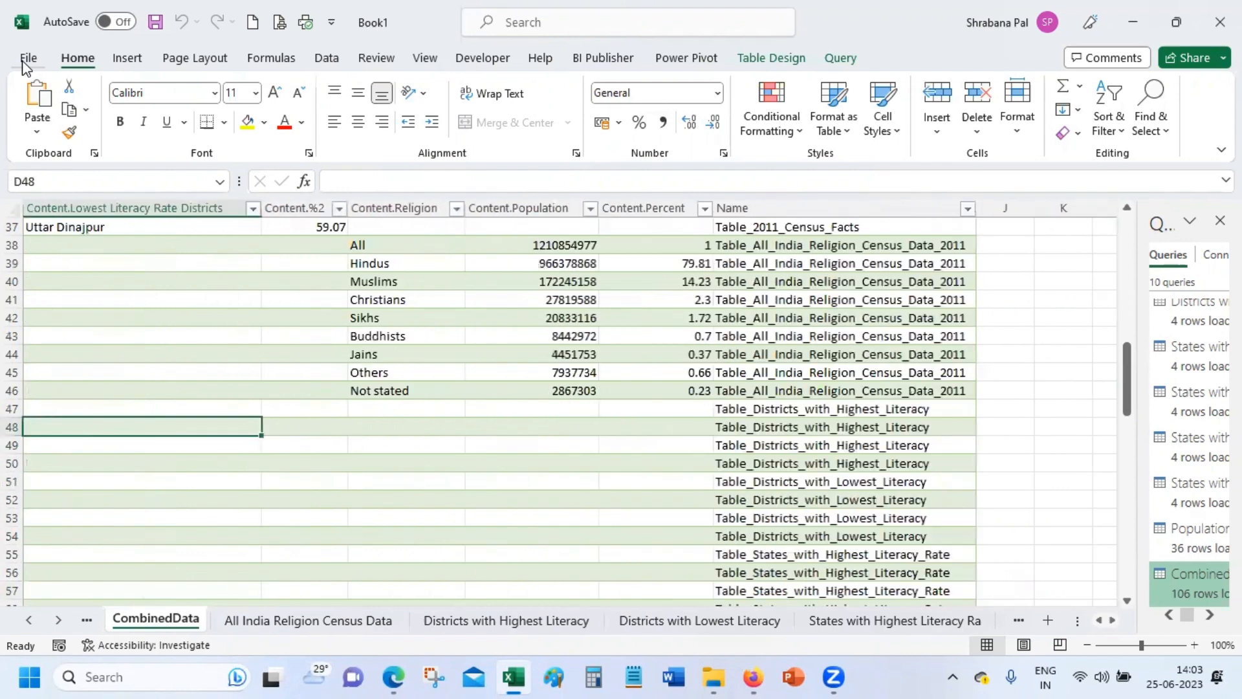
key("Up")
key("Up")
key("Up")
key("Up")
key("Up")
key("Up")
key("Up")
key("Up")
key("Up")
key("Up")
key("Up")
key("Left")
key("Left")
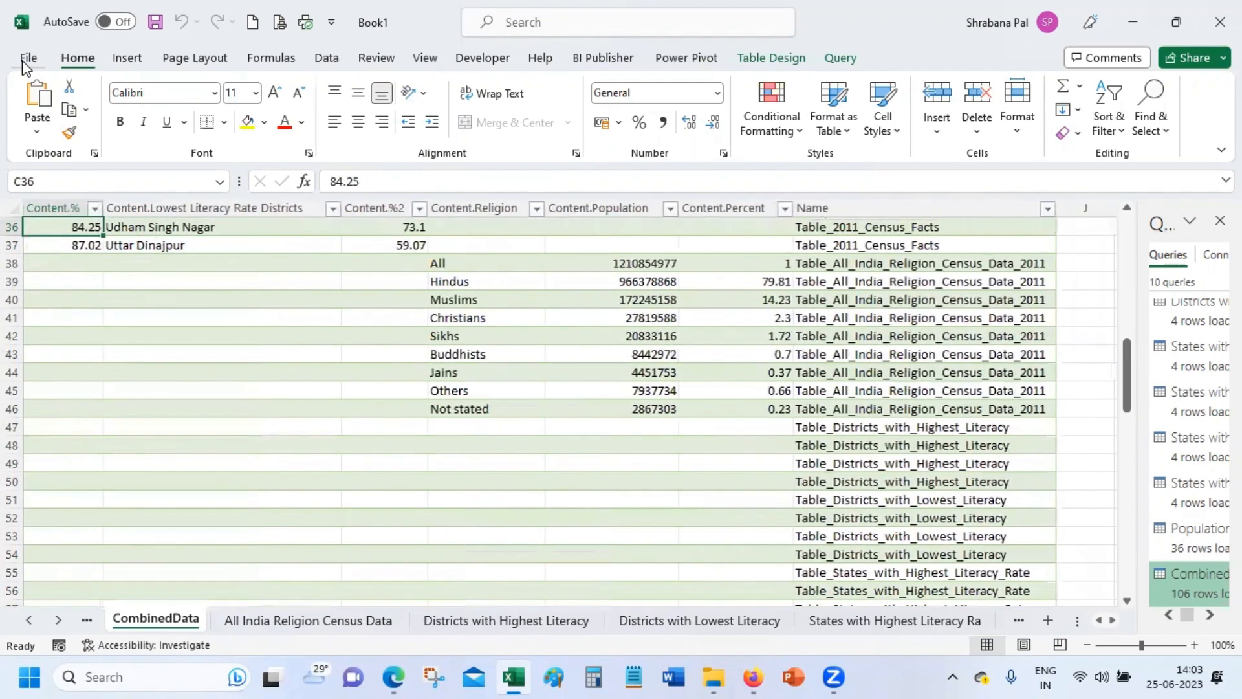
Review the combined records down the Content.State Name column from row 36 to beyond the table's last row
key("Left")
key("Down")
key("Down")
key("Down")
key("Down")
key("Down")
key("Down")
key("Down")
key("Down")
key("Down")
key("Down")
key("Down")
key("Down")
key("Down")
key("Down")
key("Down")
key("Down")
key("Down")
key("Down")
key("Down")
key("Down")
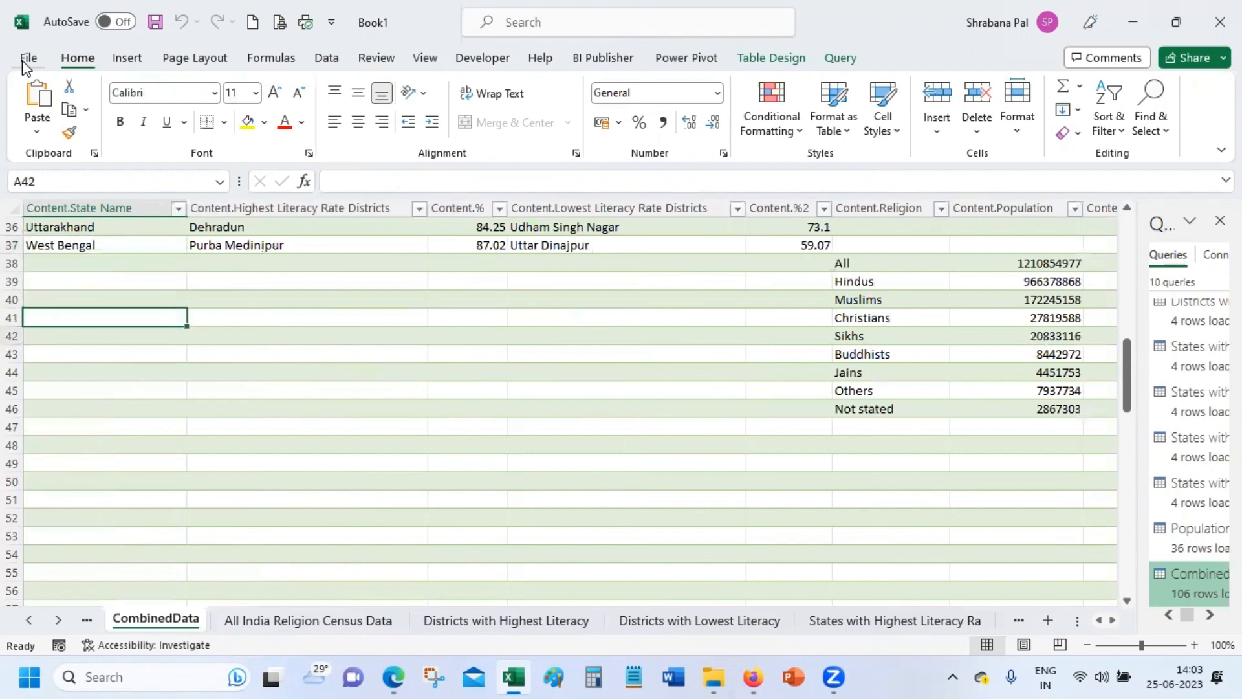
key("Down")
key("Down")
key("Down")
key("Down")
key("Down")
key("Down")
key("Down")
key("Down")
key("Down")
key("Down")
key("Down")
key("Down")
key("Down")
key("Down")
key("Down")
key("Down")
key("Down")
key("Down")
key("Down")
key("Down")
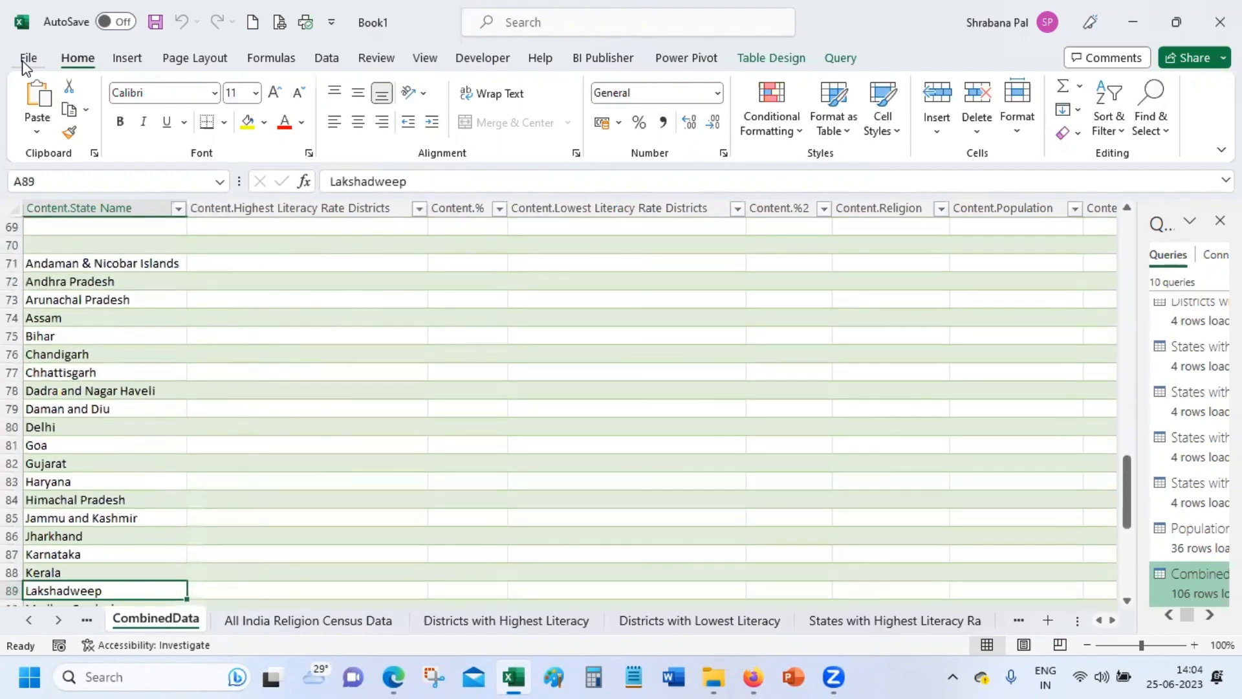
key("Down")
key("Down")
key("Down")
key("Down")
key("Down")
key("Down")
key("Down")
key("Down")
key("Down")
key("Down")
key("Down")
key("Down")
key("Down")
key("Down")
key("Down")
key("Down")
key("Down")
key("Down")
key("Down")
key("Down")
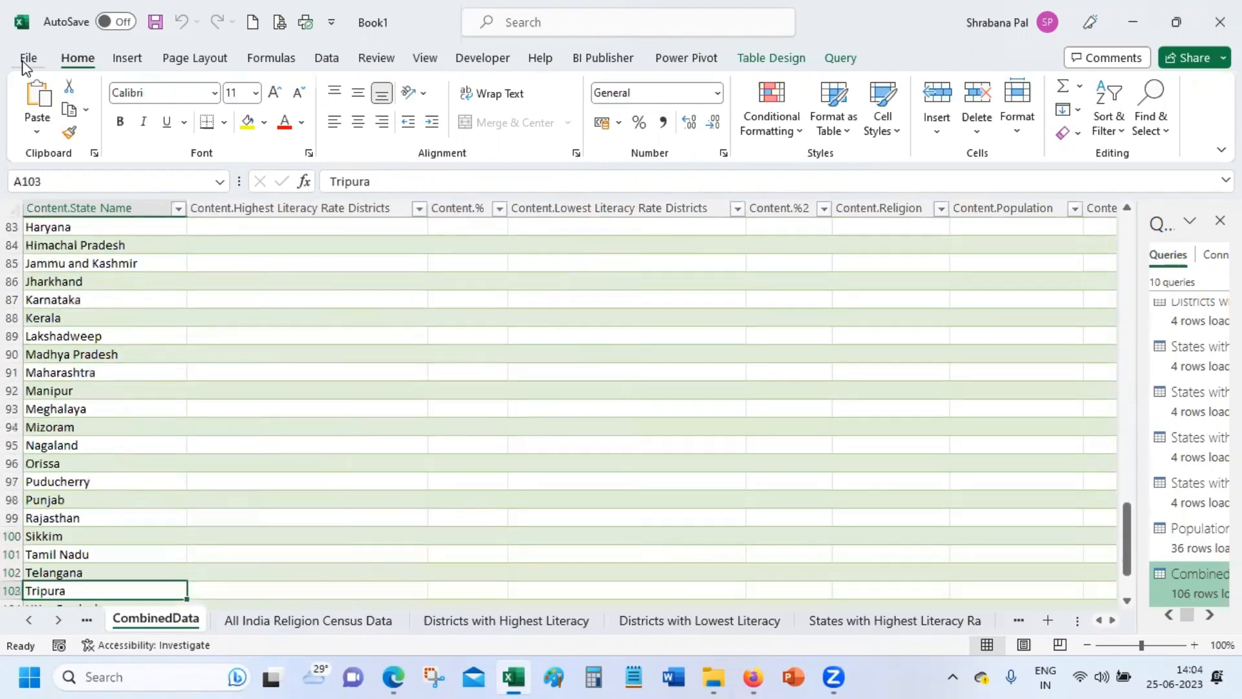
key("Down")
key("Down")
key("Down")
key("Down")
key("Down")
key("Down")
key("Down")
key("Down")
key("Down")
key("Down")
Examine the end of the combined table across its columns to the Name value in row 107
key("Right")
key("Right")
key("Right")
key("Right")
key("Right")
key("Right")
key("Right")
key("Right")
key("Right")
key("Right")
key("Right")
key("Right")
key("Right")
key("Right")
key("Right")
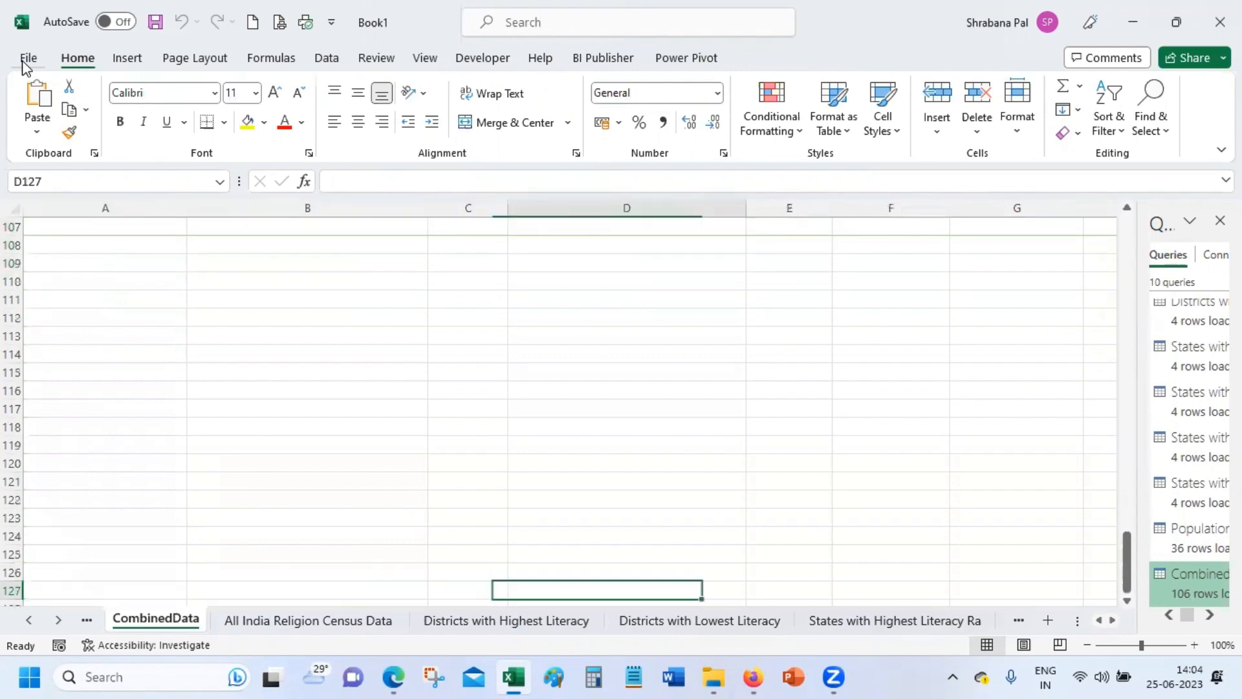
key("Right")
key("Right")
key("Right")
Review the source table names in the Name column from row 107 back up to row 26
key("Up")
key("Up")
key("Up")
key("Up")
key("Up")
key("Up")
key("Up")
key("Up")
key("Up")
key("Up")
key("Up")
key("Up")
key("Up")
key("Up")
key("Up")
key("Up")
key("Up")
key("Up")
key("Up")
key("Up")
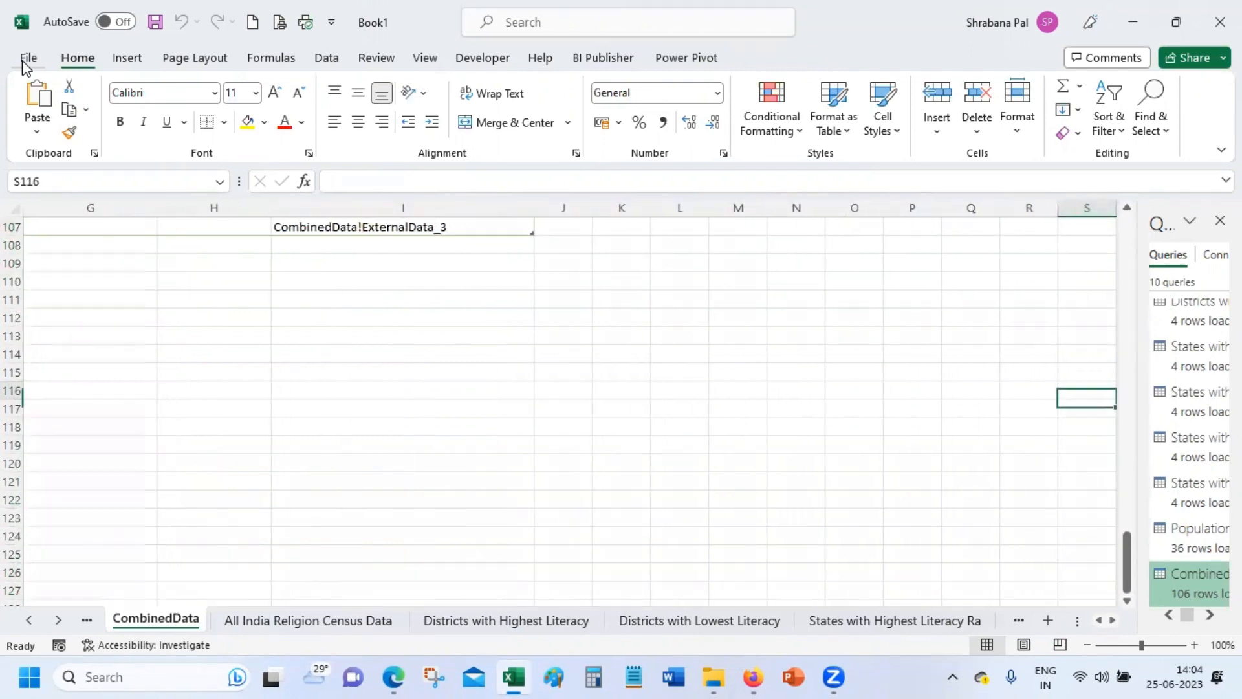
key("Up")
key("Up")
key("Up")
key("Up")
key("Up")
key("Up")
key("Up")
key("Up")
key("Up")
key("Up")
key("Up")
key("Up")
key("Up")
key("Up")
key("Up")
key("Up")
key("Up")
key("Up")
key("Up")
key("Up")
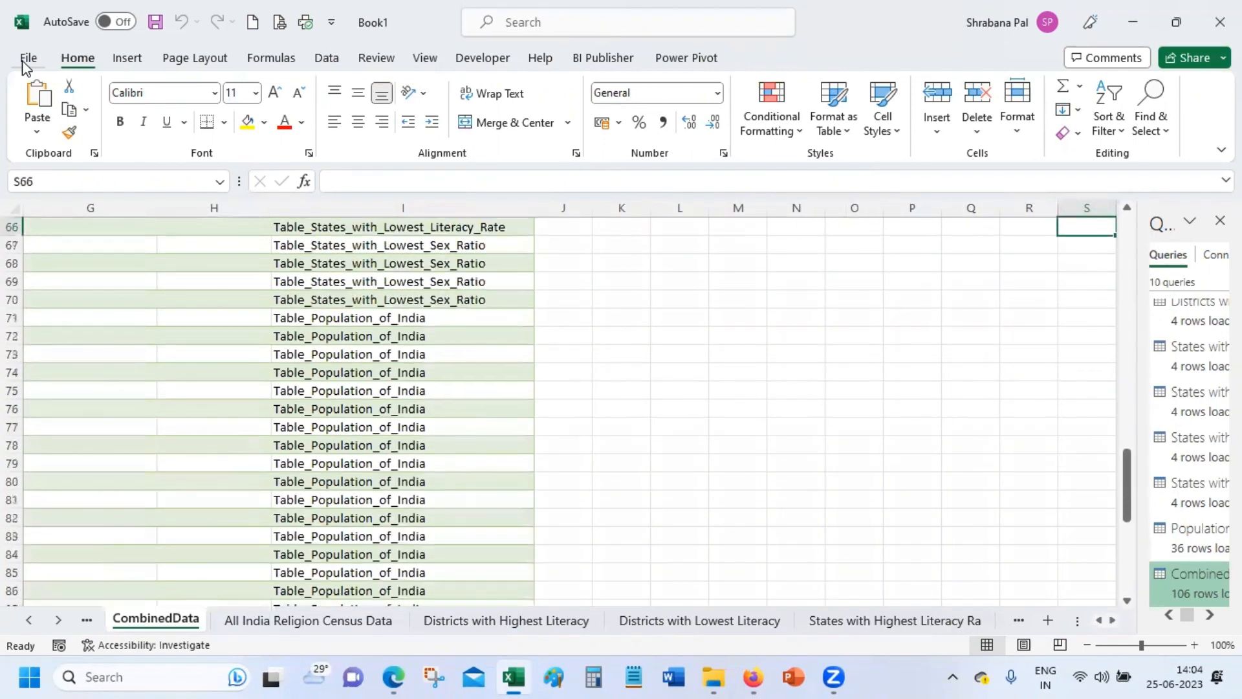
key("Up")
key("Up")
key("Up")
key("Up")
key("Up")
key("Up")
key("Up")
key("Up")
key("Up")
key("Up")
key("Up")
key("Up")
key("Up")
key("Up")
key("Up")
key("Up")
key("Up")
key("Up")
key("Up")
key("Up")
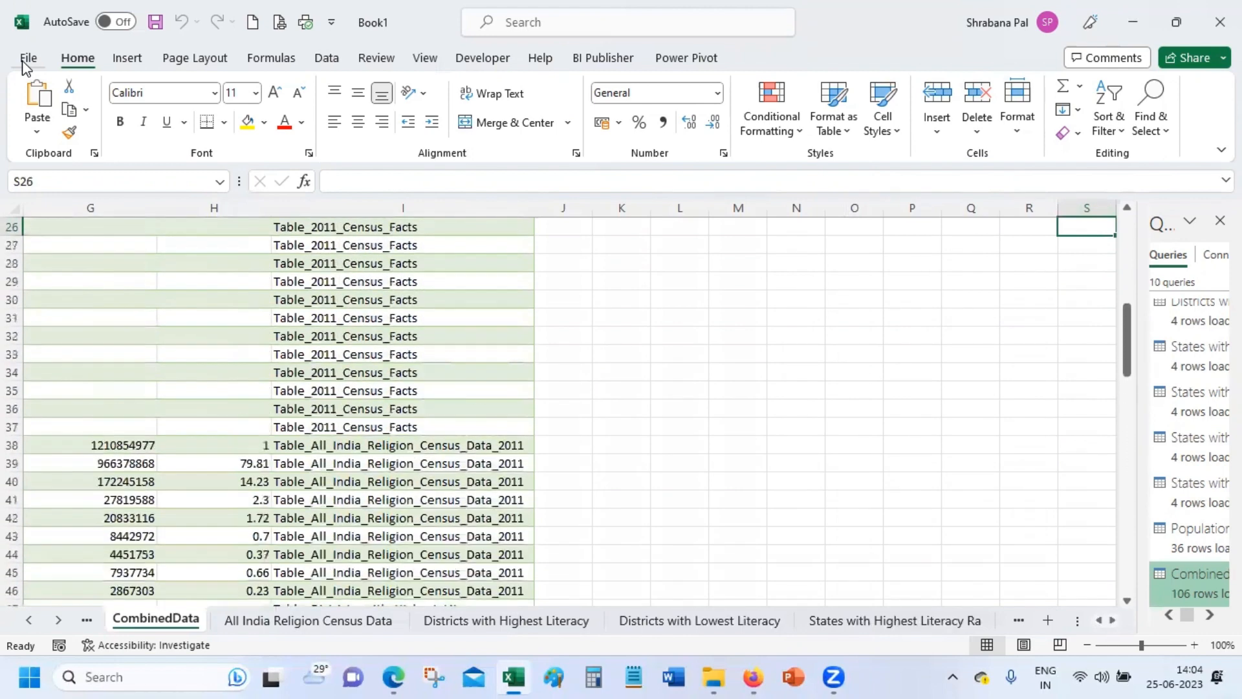